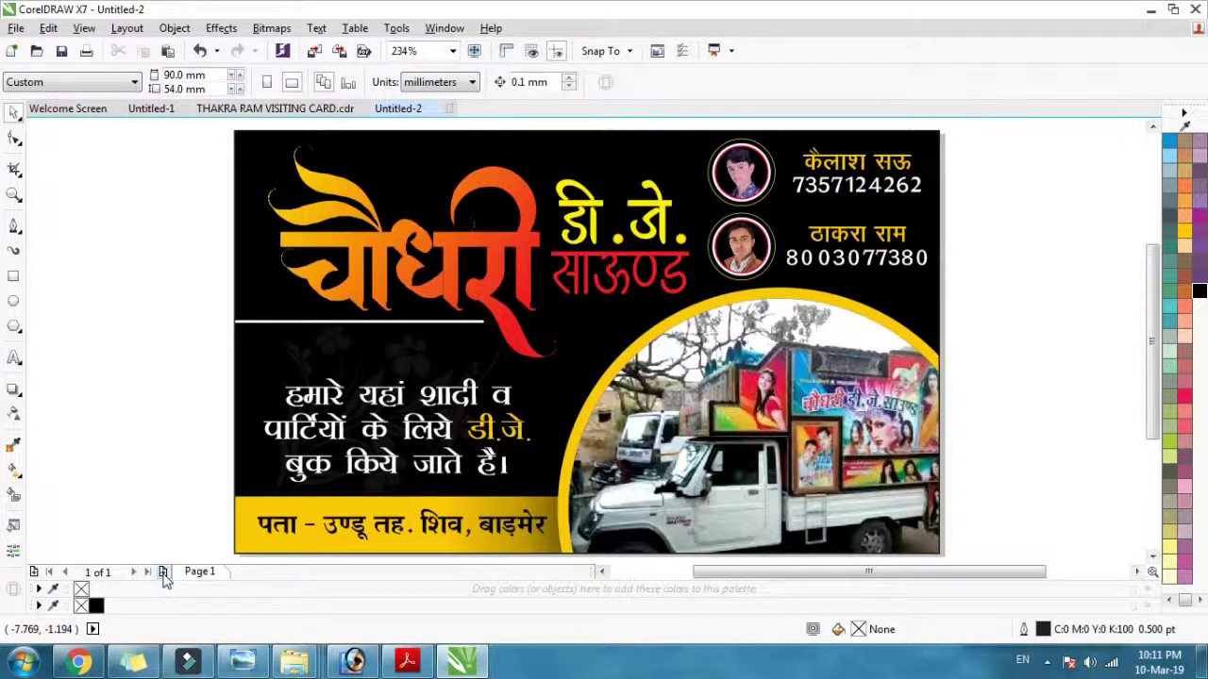
# Create a new document with millimetre units and a custom page size of 90 by 54 mm
pyautogui.click(11, 51)
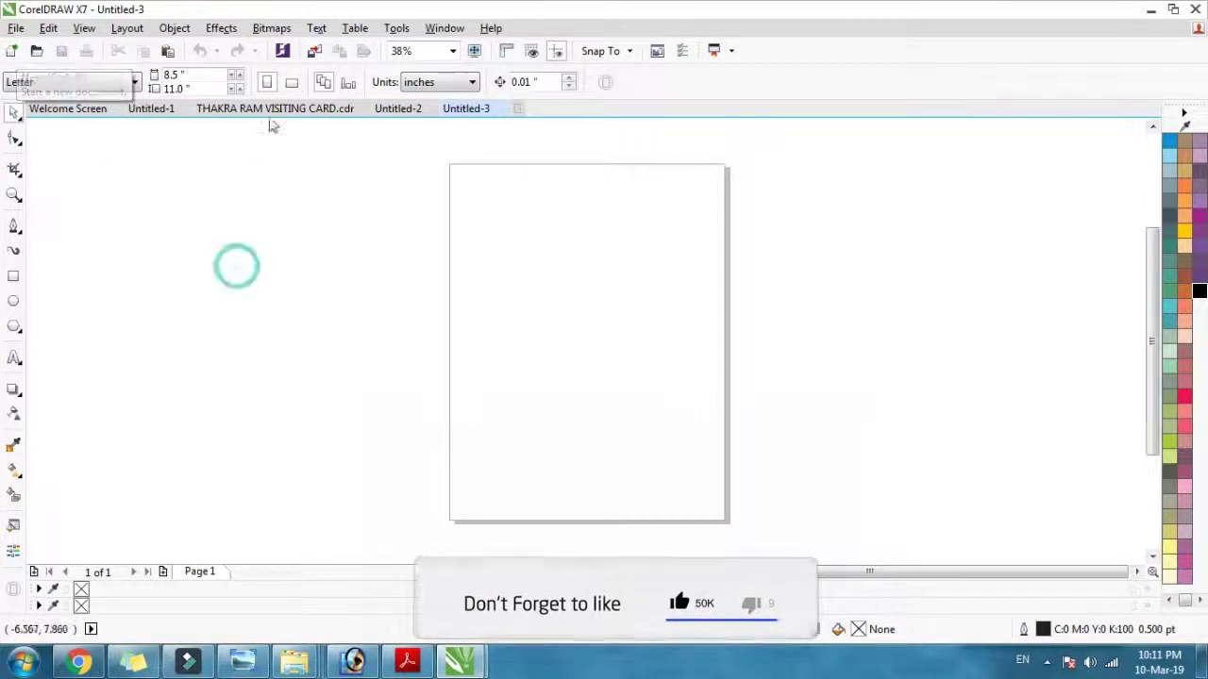
pyautogui.click(473, 83)
pyautogui.click(440, 120)
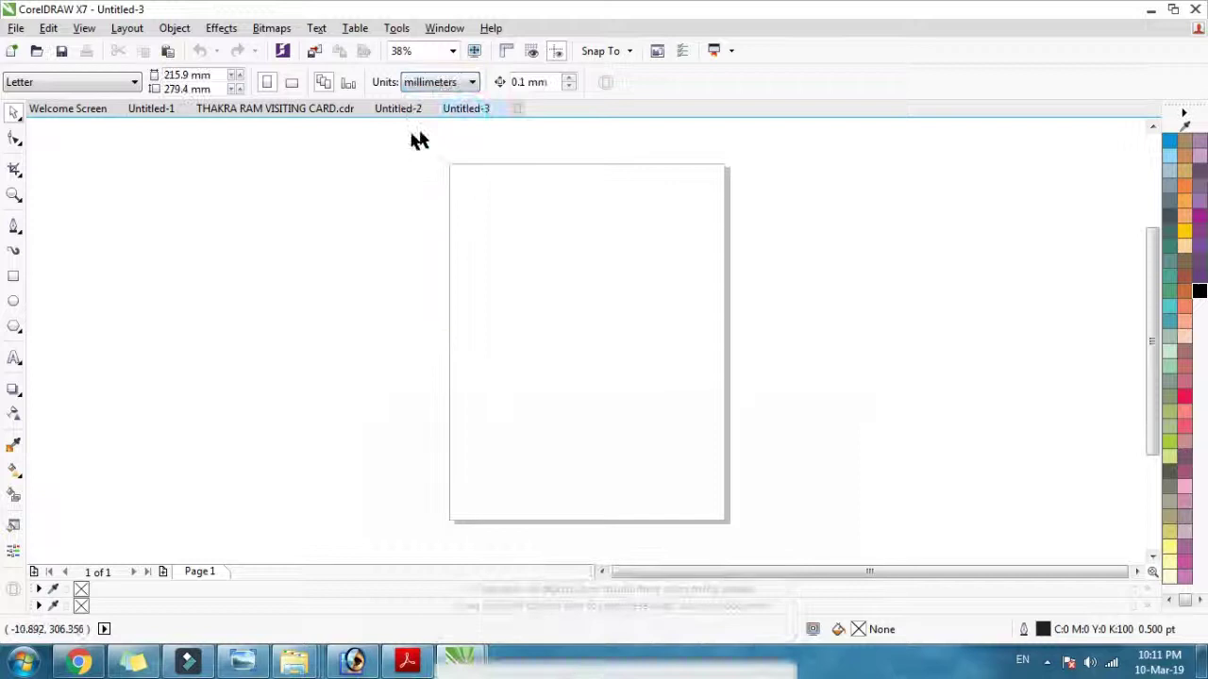
pyautogui.doubleClick(223, 76)
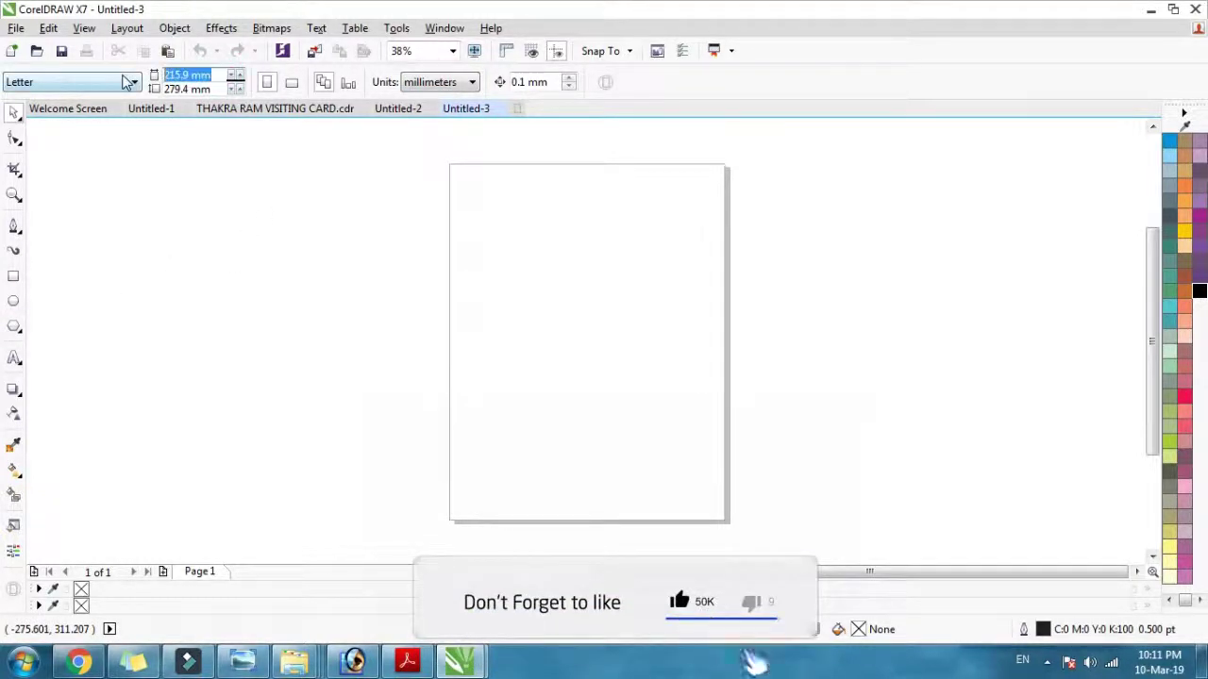
pyautogui.write('90')
pyautogui.press('Tab')
pyautogui.write('54')
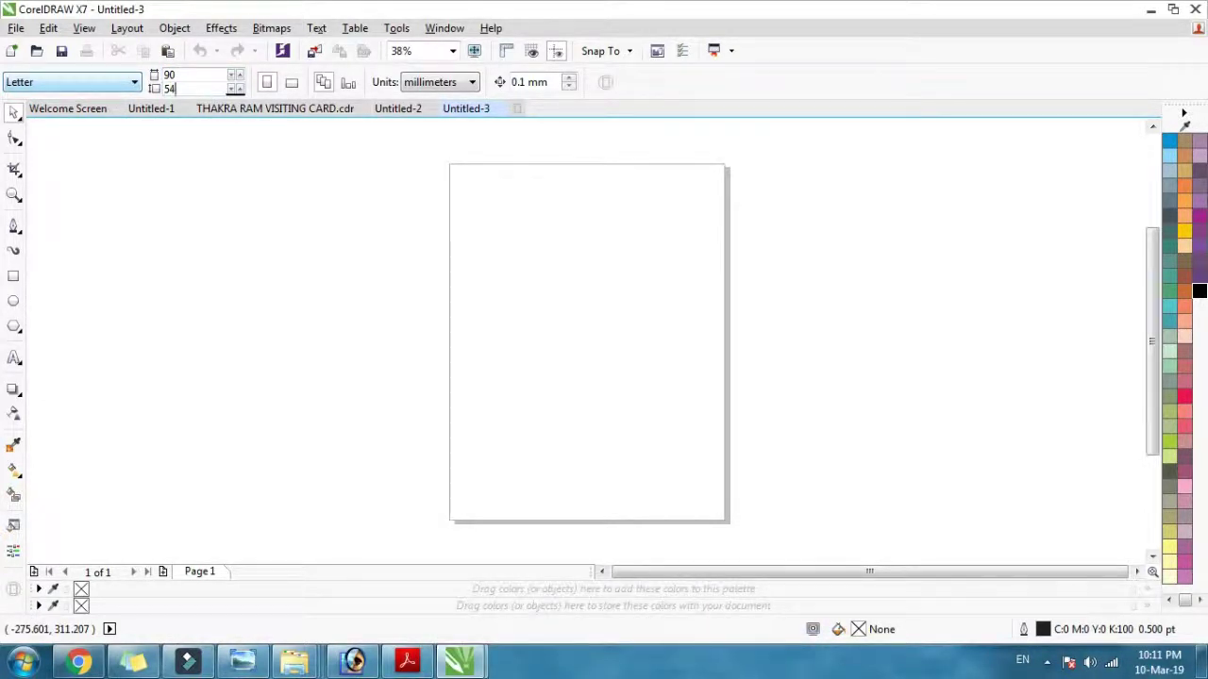
pyautogui.press('Return')
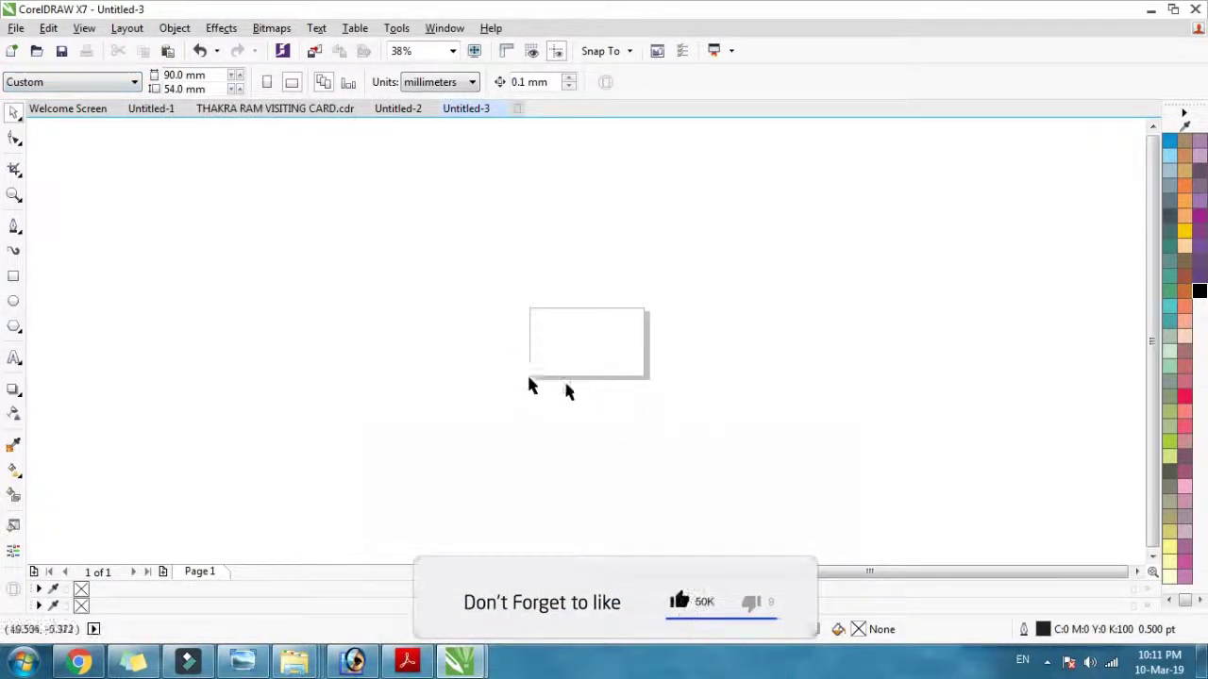
# Add a 90 by 54 mm rectangle that exactly covers the page
pyautogui.doubleClick(14, 278)
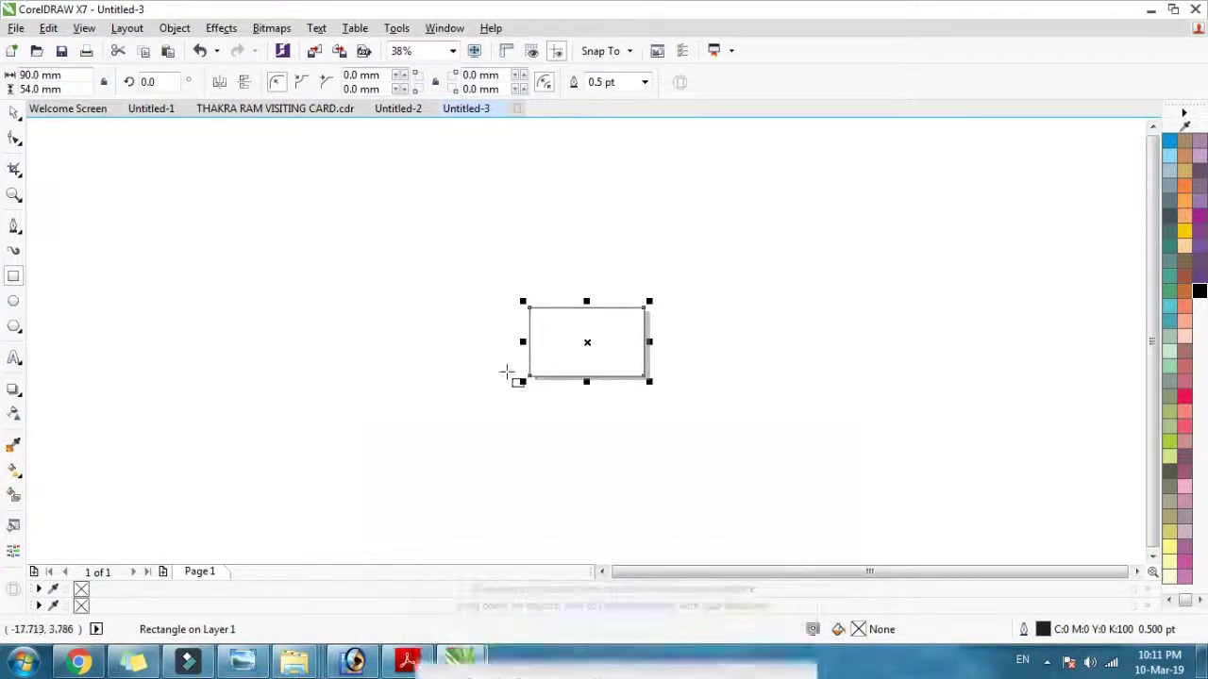
pyautogui.hotkey('shift', 'F2')
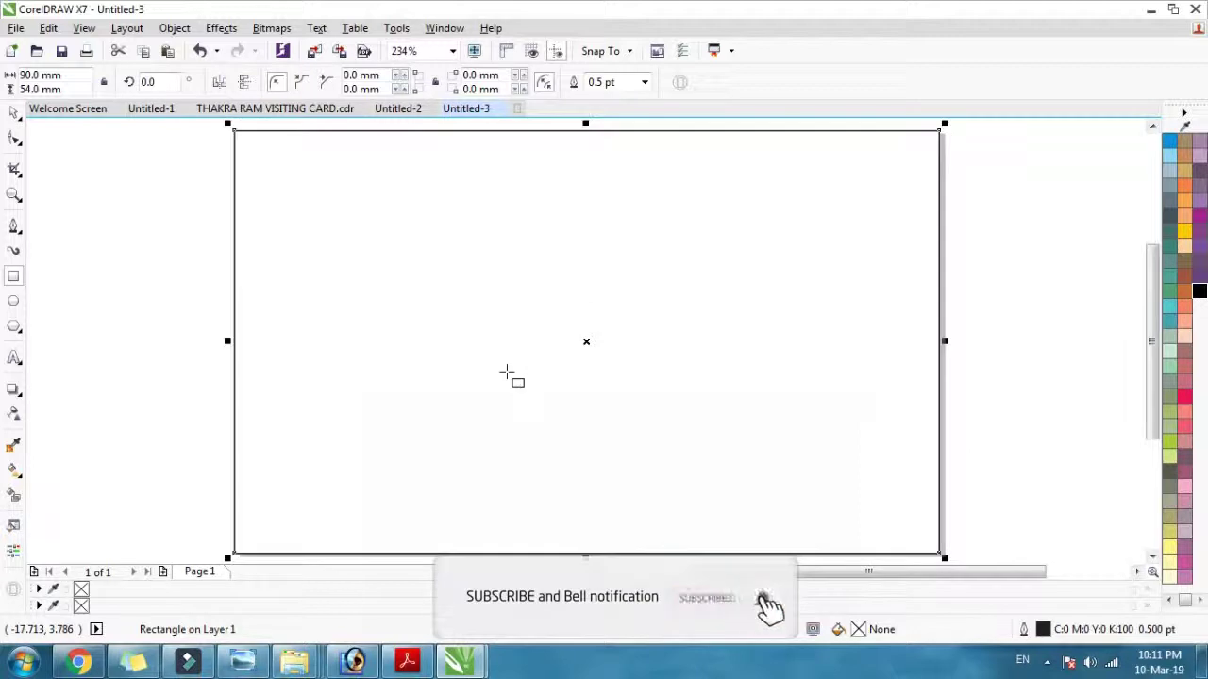
pyautogui.click(14, 112)
pyautogui.click(113, 200)
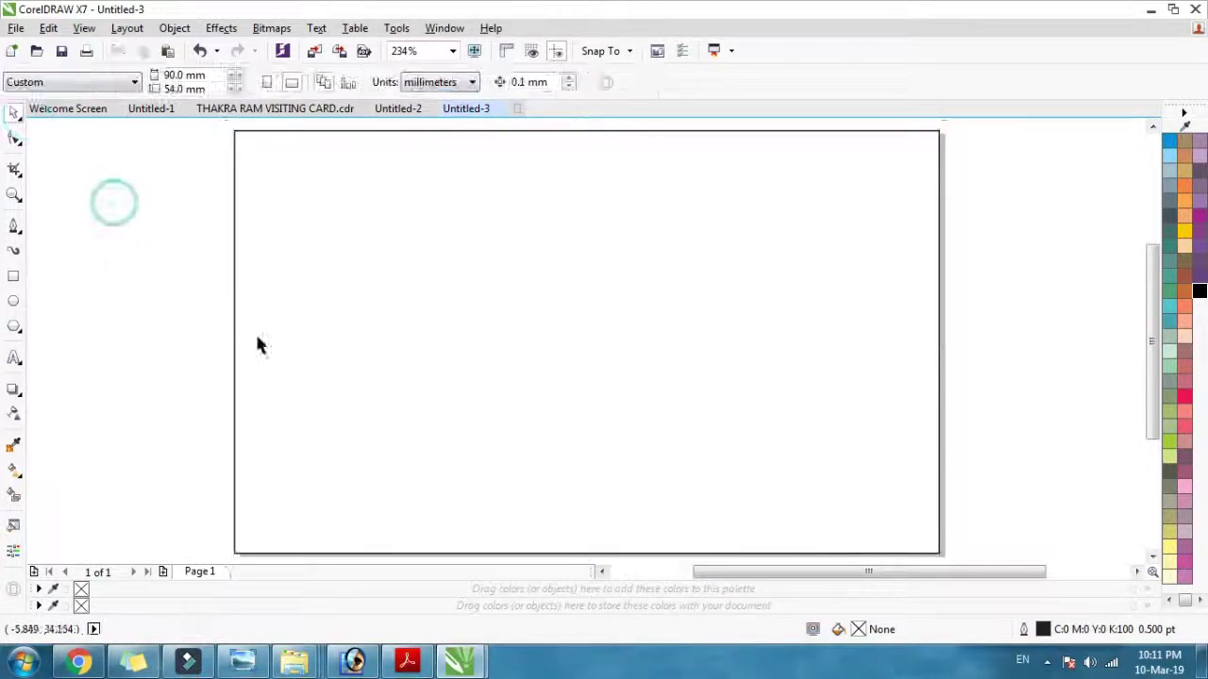
# Paste the copied card texts, photos and floral ornament beside the page and scale them down together to about 40.7 mm wide
pyautogui.hotkey('ctrl', 'v')
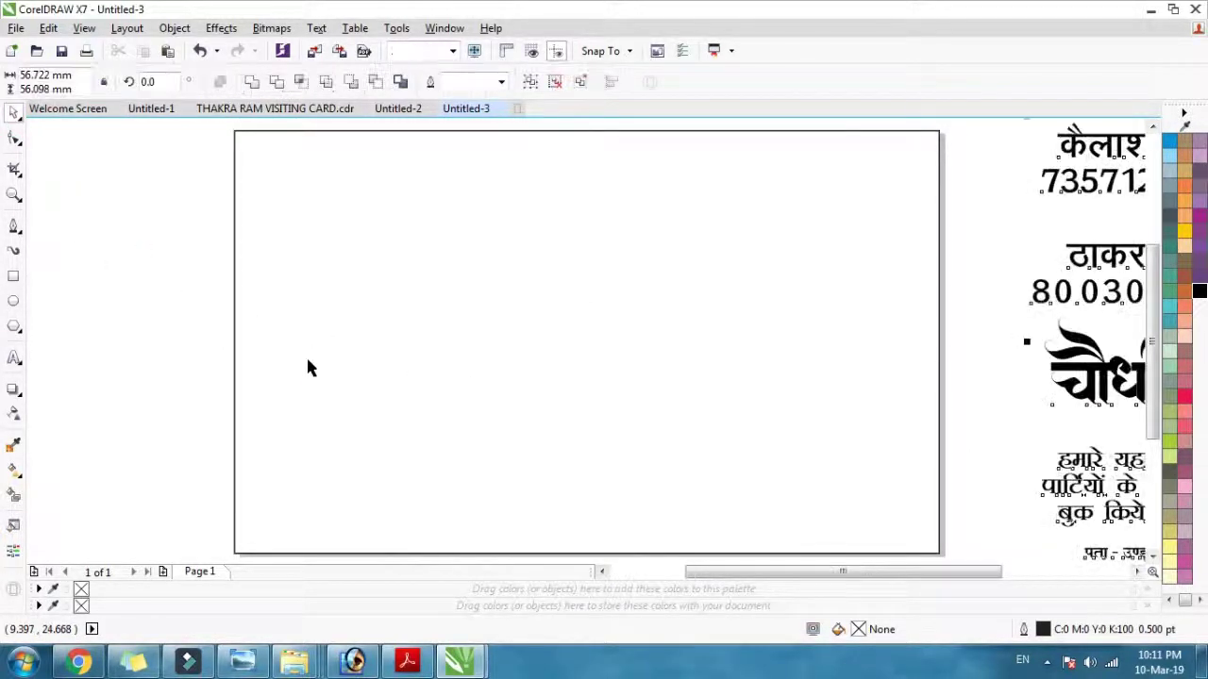
pyautogui.scroll(-2, 327, 337)
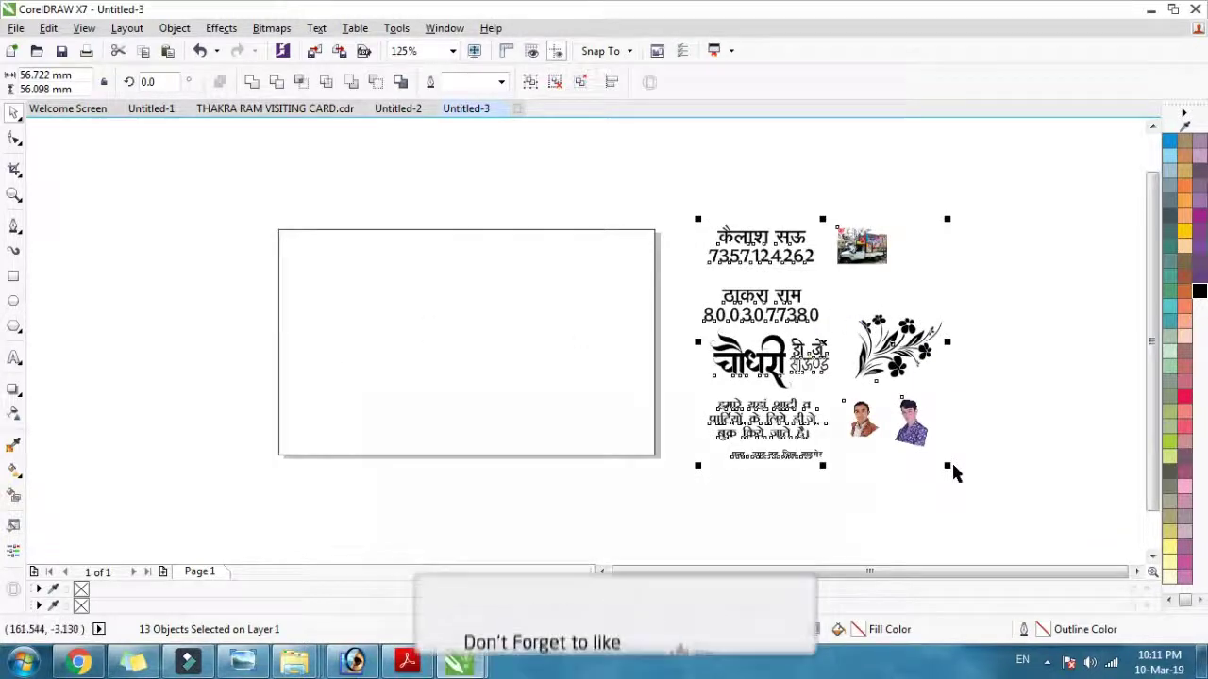
pyautogui.moveTo(948, 465); pyautogui.dragTo(914, 432)
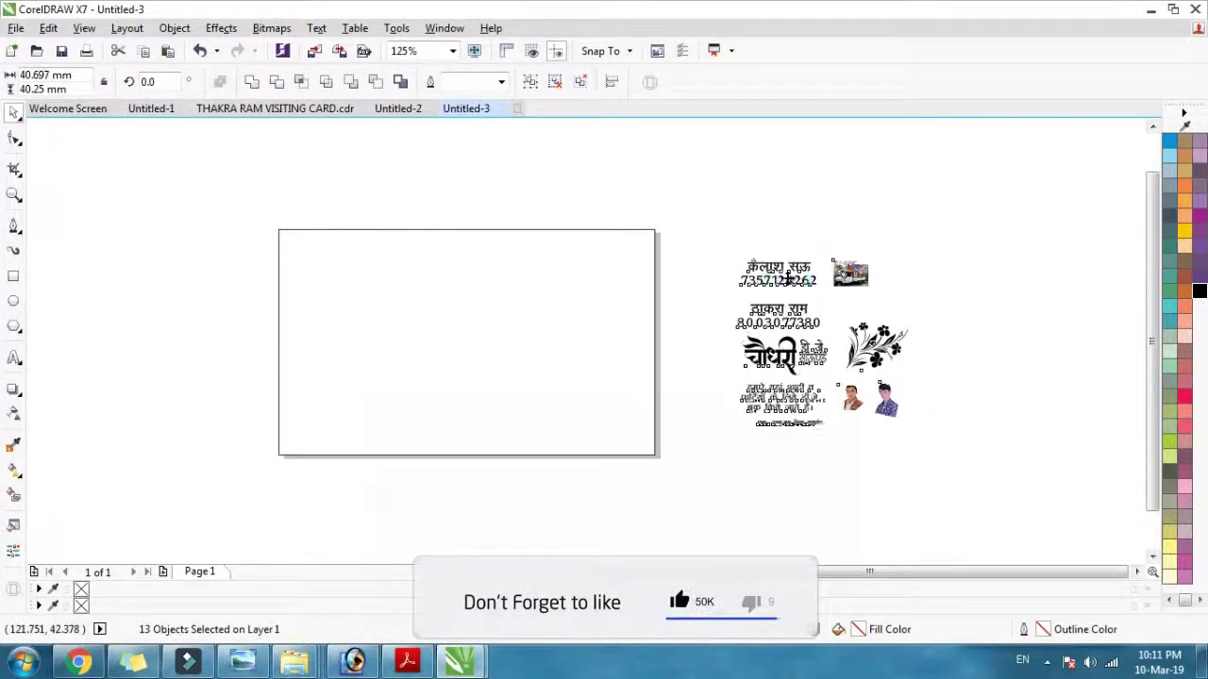
pyautogui.click(714, 213)
pyautogui.scroll(2, 714, 213)
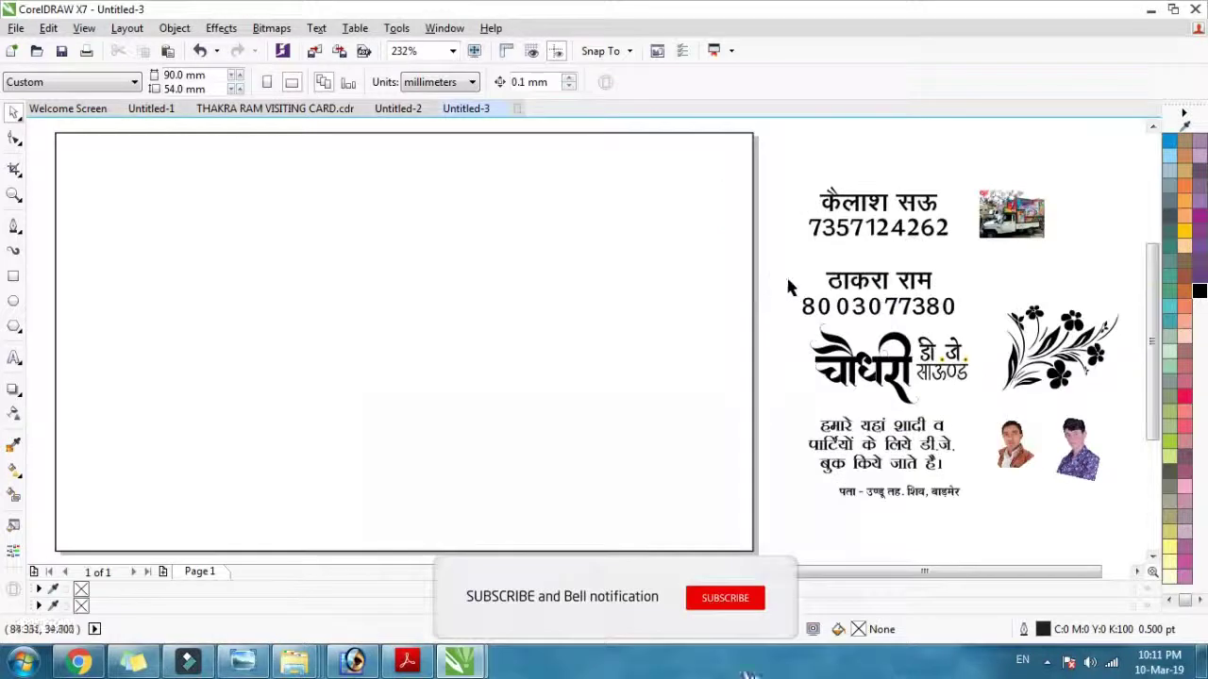
# Check the finished reference card in its document and fill the new document's page-sized rectangle with black
pyautogui.click(312, 111)
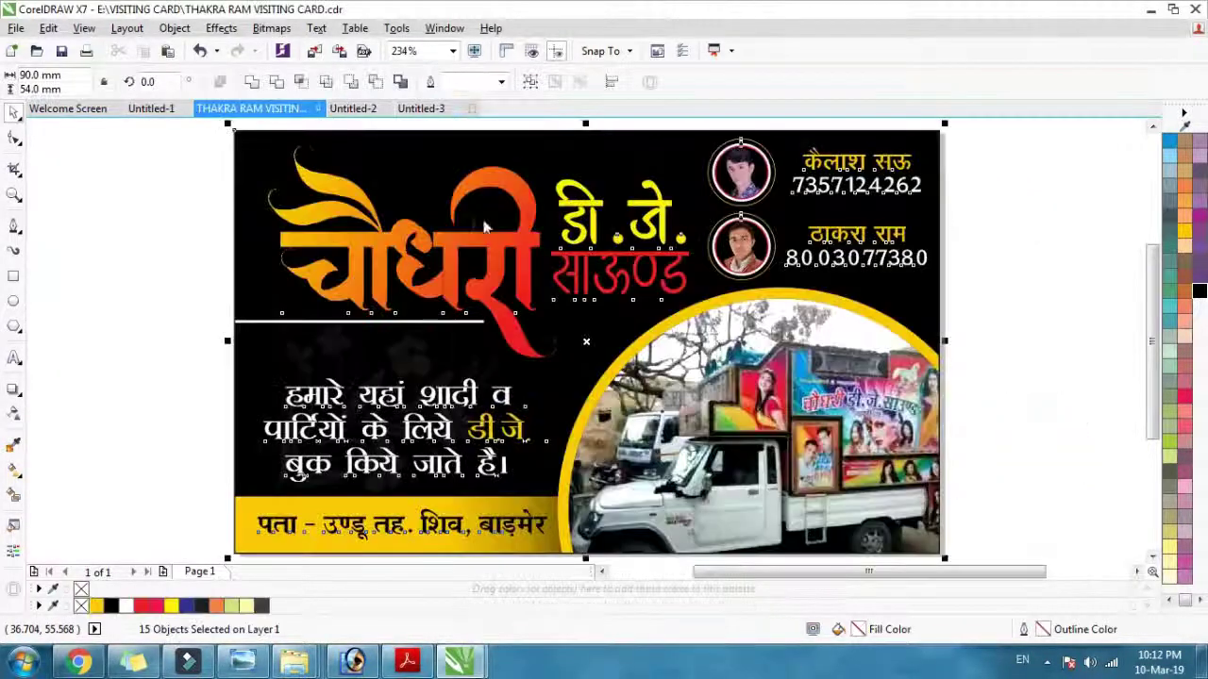
pyautogui.click(1014, 248)
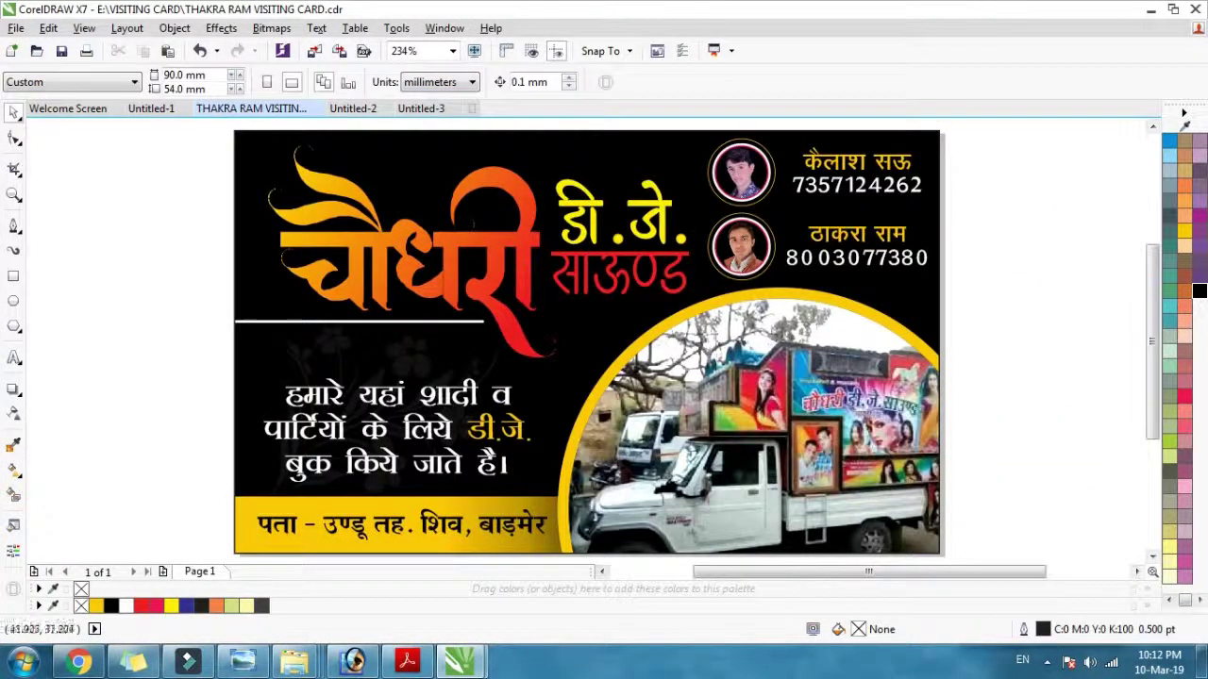
pyautogui.click(420, 108)
pyautogui.click(423, 221)
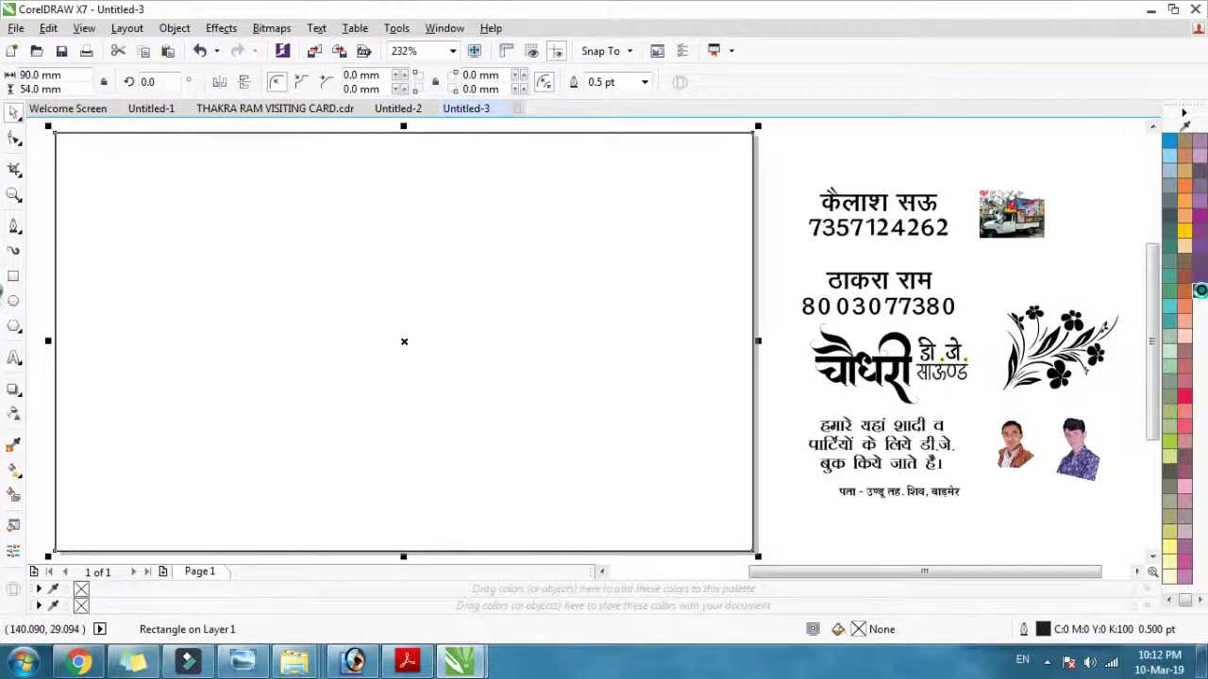
pyautogui.click(1199, 291)
pyautogui.click(810, 169)
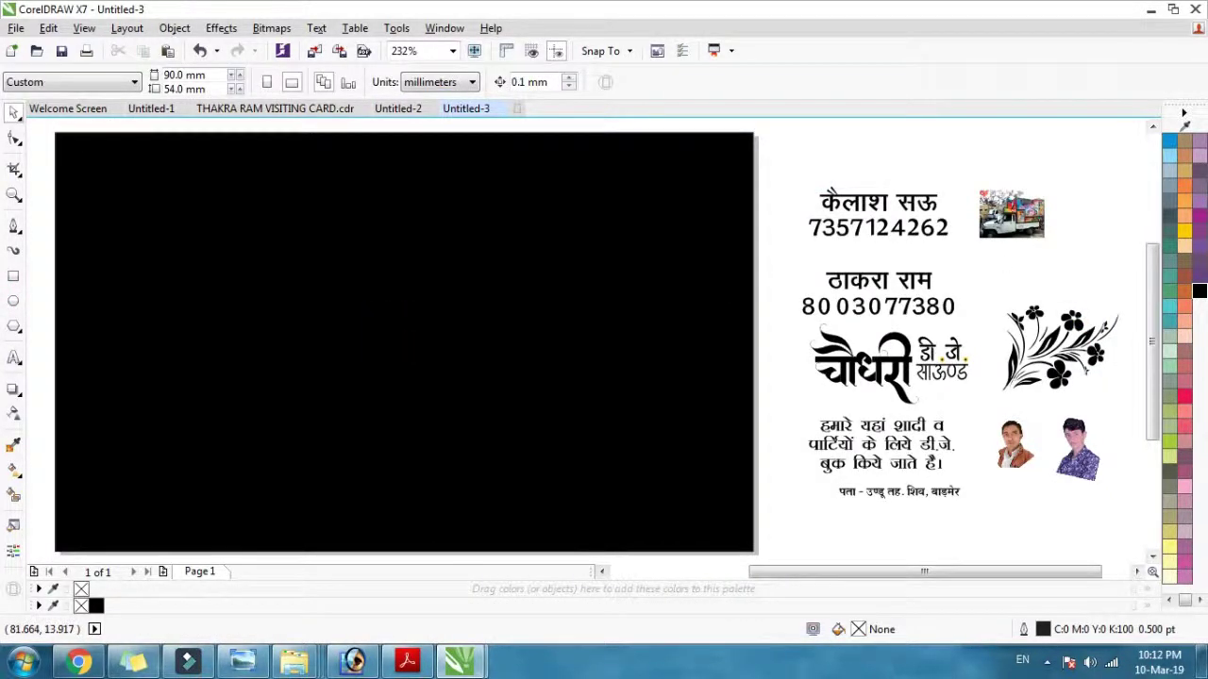
# Make a copy of the black rectangle squeezed to a strip about 7.8 mm high along the card's lower edge, filled yellow
pyautogui.click(464, 371)
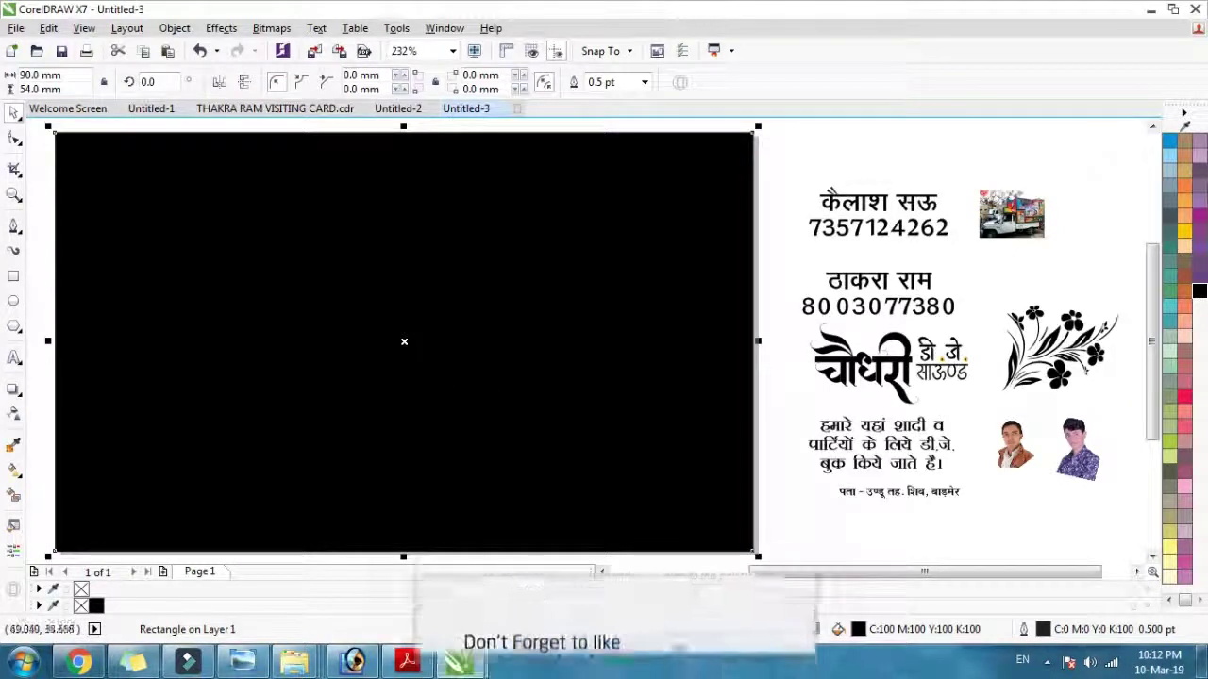
pyautogui.moveTo(405, 126); pyautogui.dragTo(394, 487)
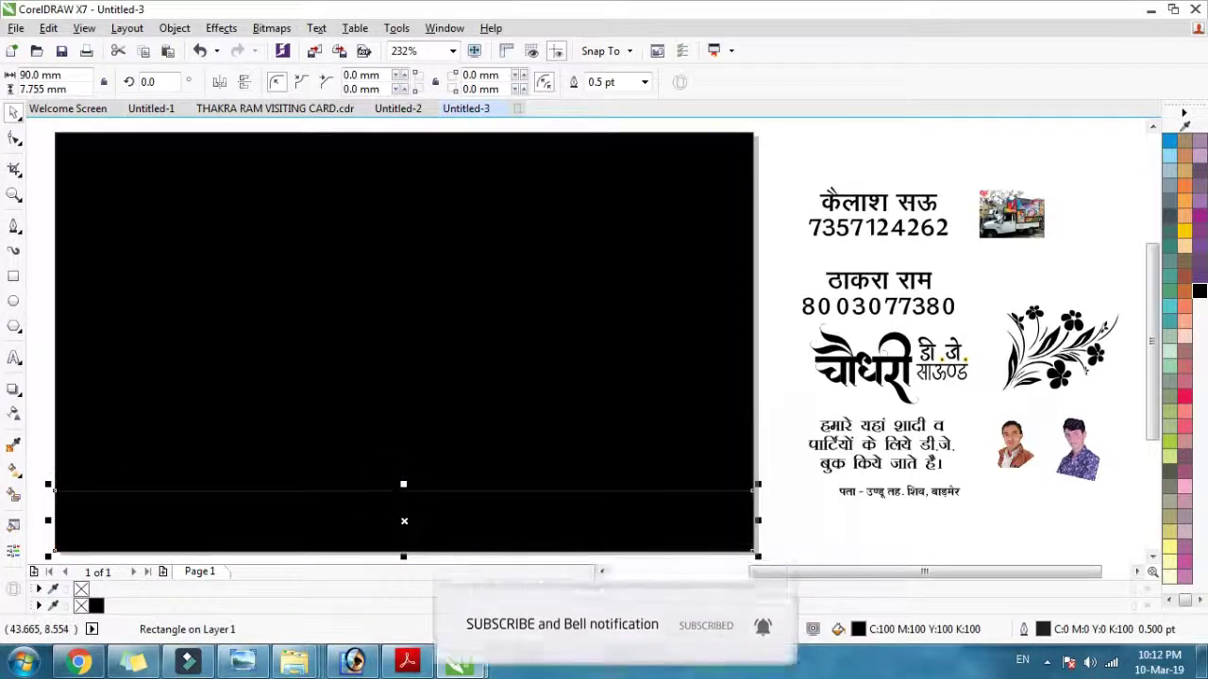
pyautogui.click(1185, 236)
pyautogui.click(789, 286)
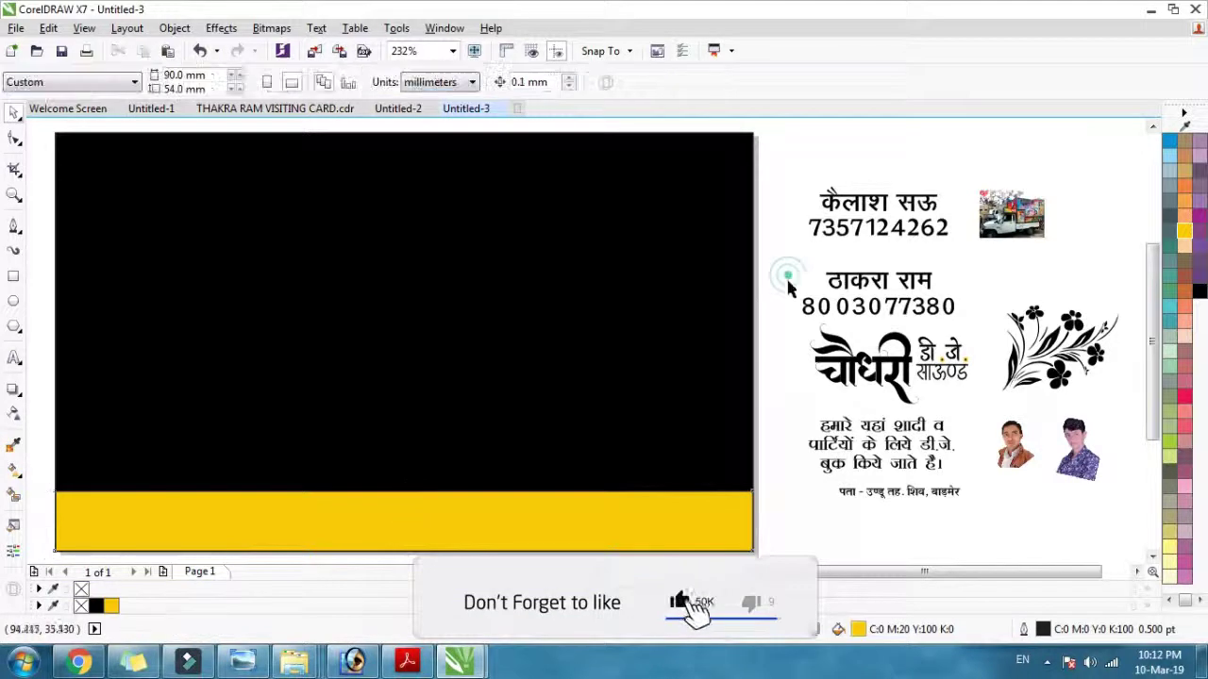
# Remove the outline from the yellow strip at the foot of the card
pyautogui.click(654, 518)
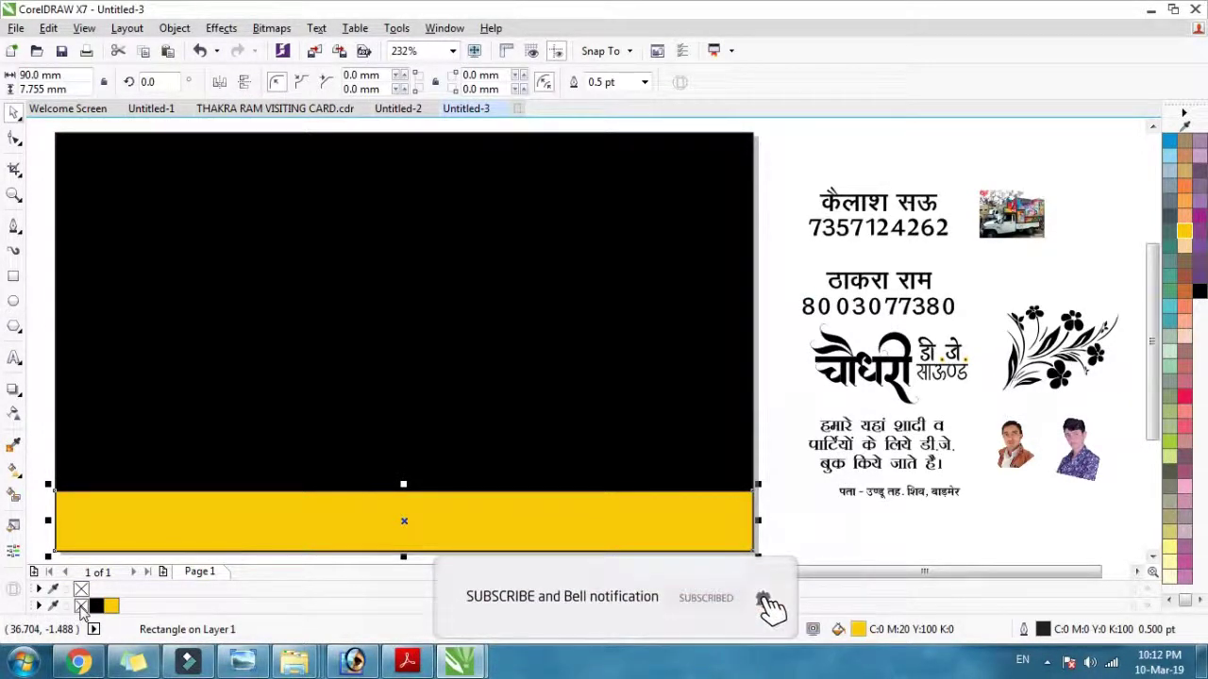
pyautogui.rightClick(80, 607)
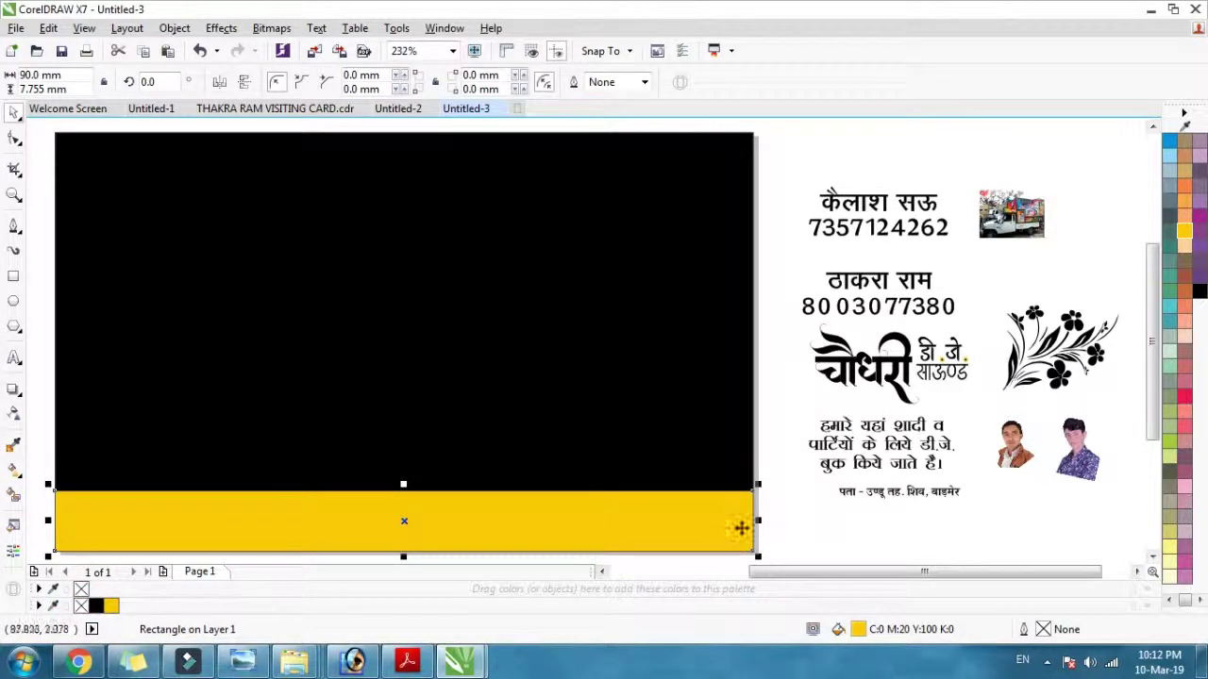
pyautogui.click(780, 538)
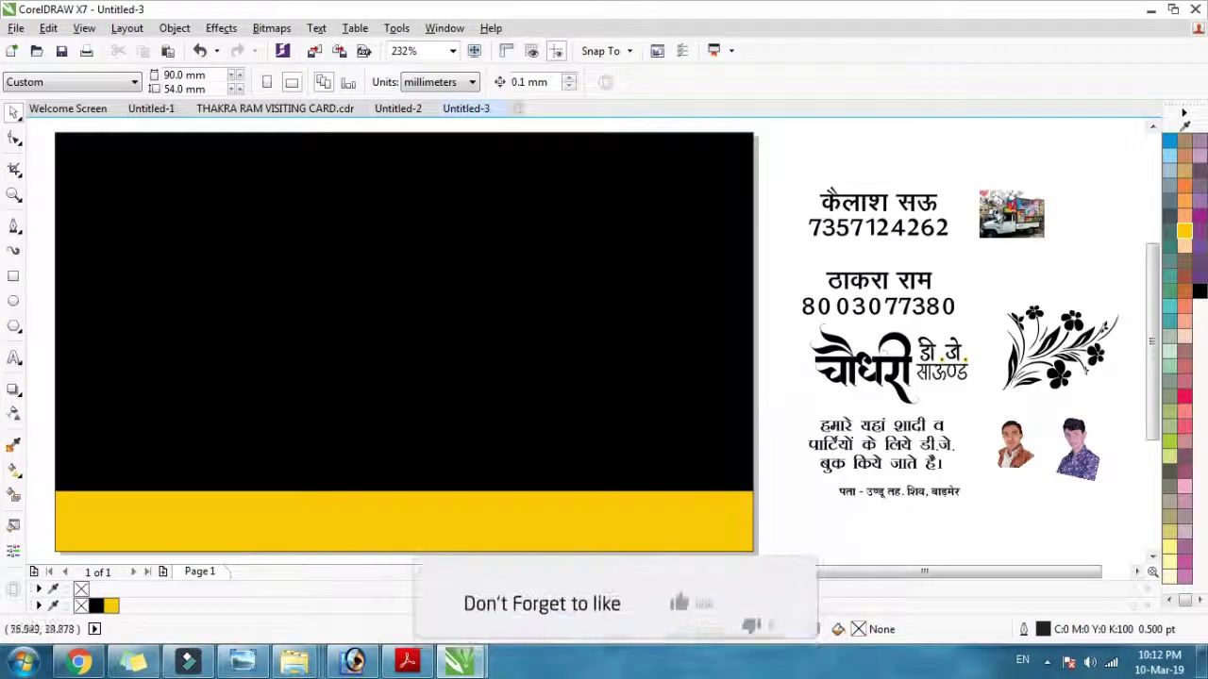
# Draw a circle about 52 mm in diameter over the card's lower right corner, extending past the card's edges
pyautogui.click(13, 301)
pyautogui.moveTo(407, 284); pyautogui.dragTo(736, 543)
pyautogui.moveTo(455, 561); pyautogui.dragTo(809, 526)
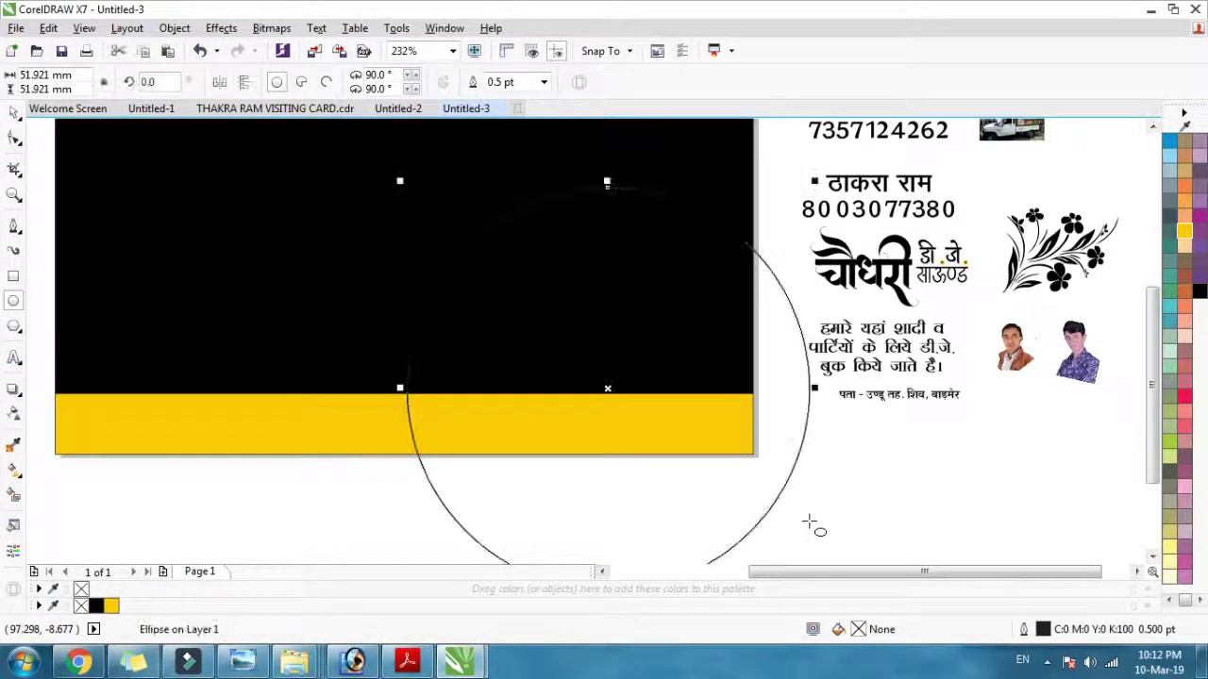
pyautogui.click(14, 112)
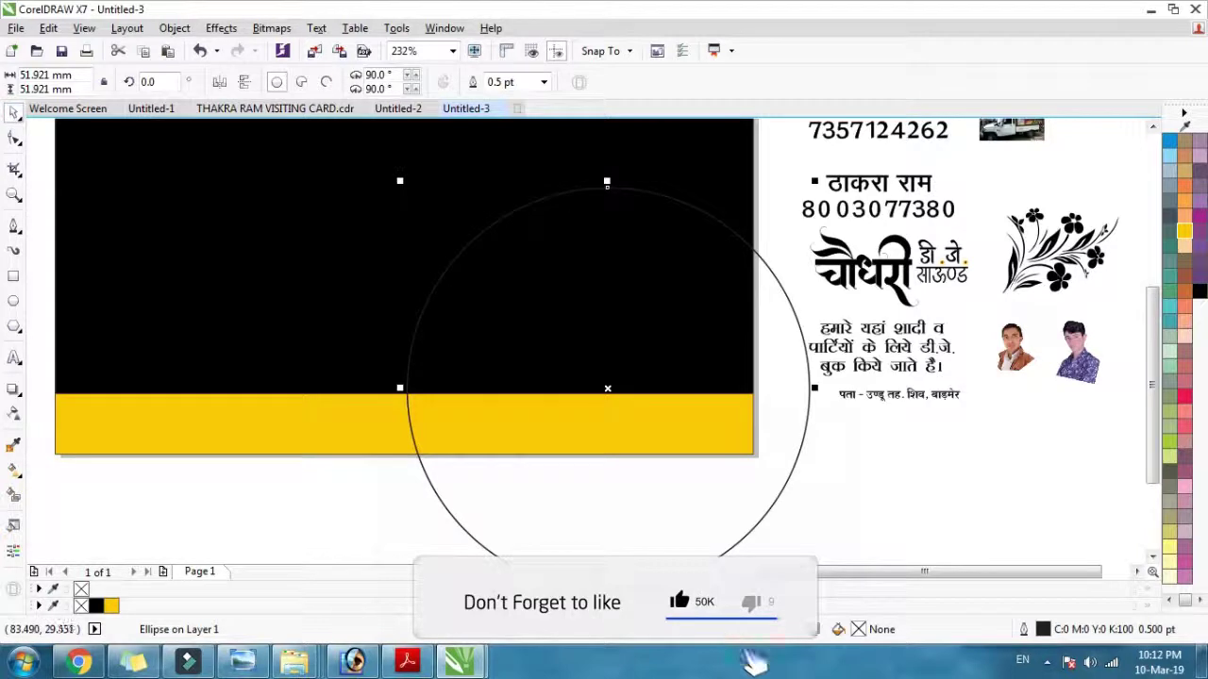
# Give the circle a yellow 4 pt outline with round corners, behind fill, scale with object and overprint outline enabled
pyautogui.rightClick(1187, 235)
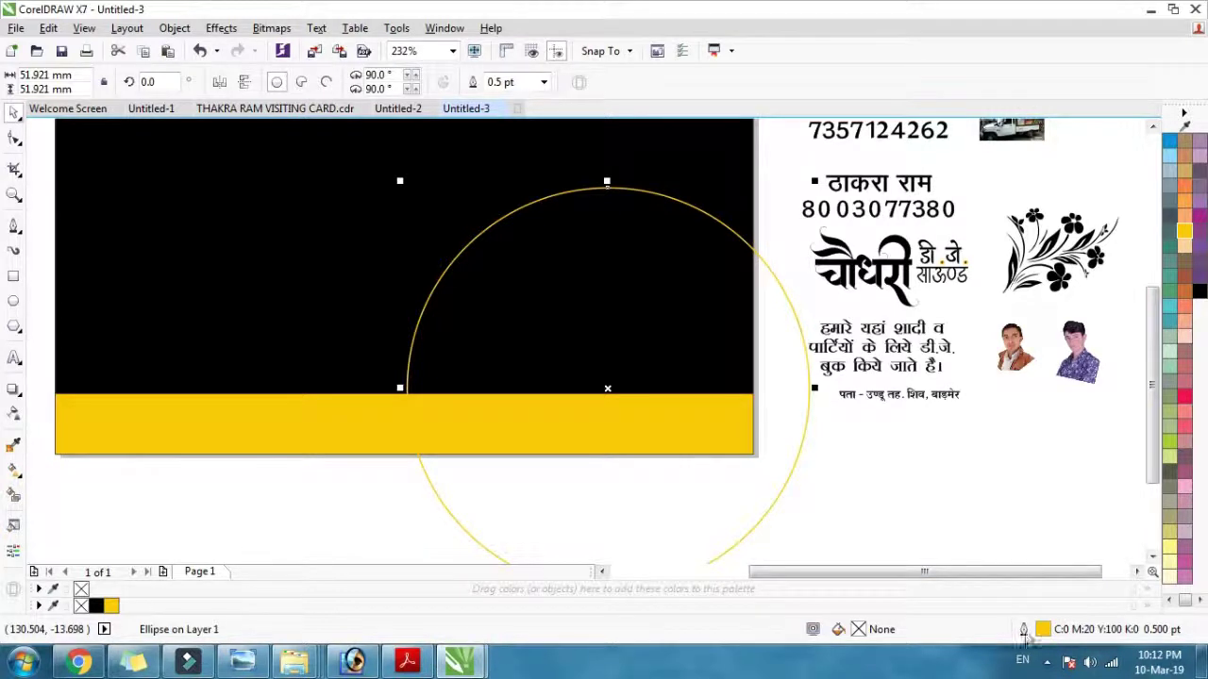
pyautogui.doubleClick(1079, 631)
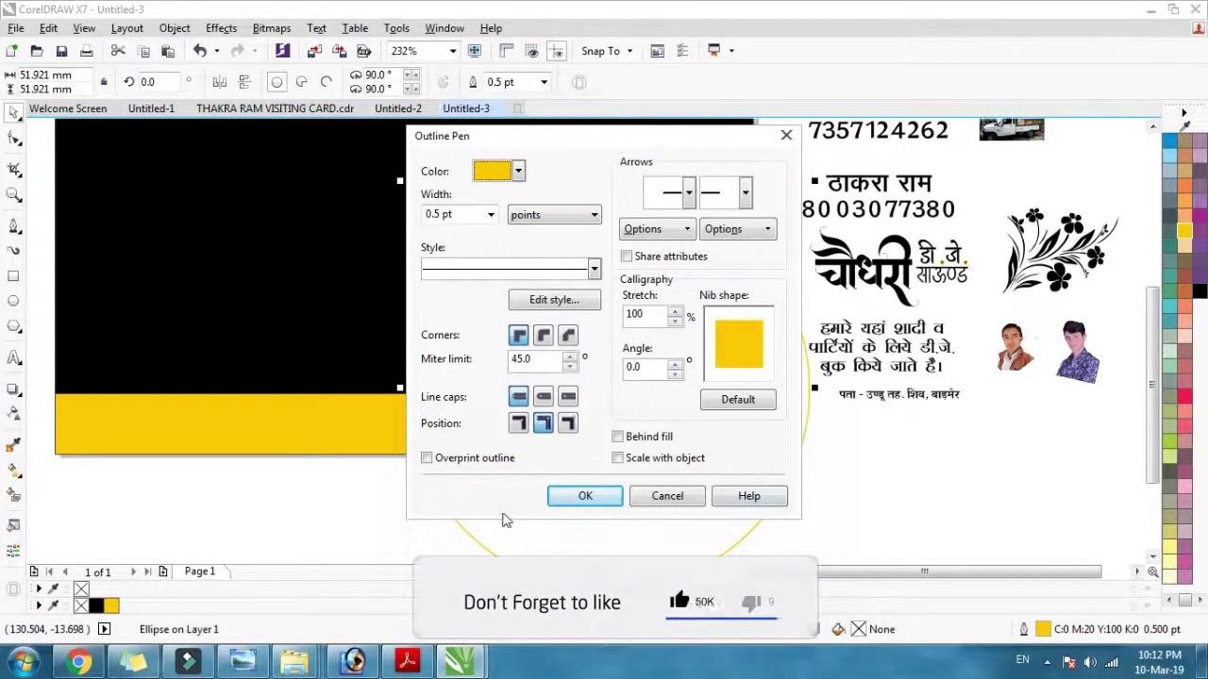
pyautogui.click(622, 438)
pyautogui.click(487, 460)
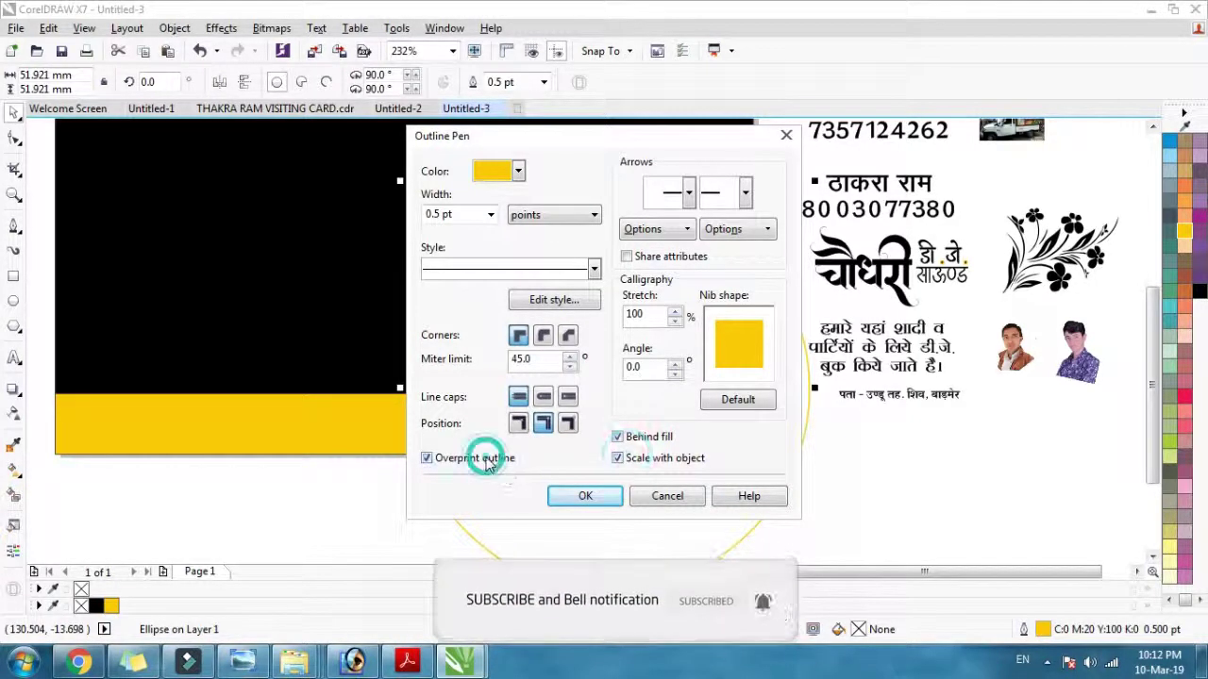
pyautogui.click(544, 338)
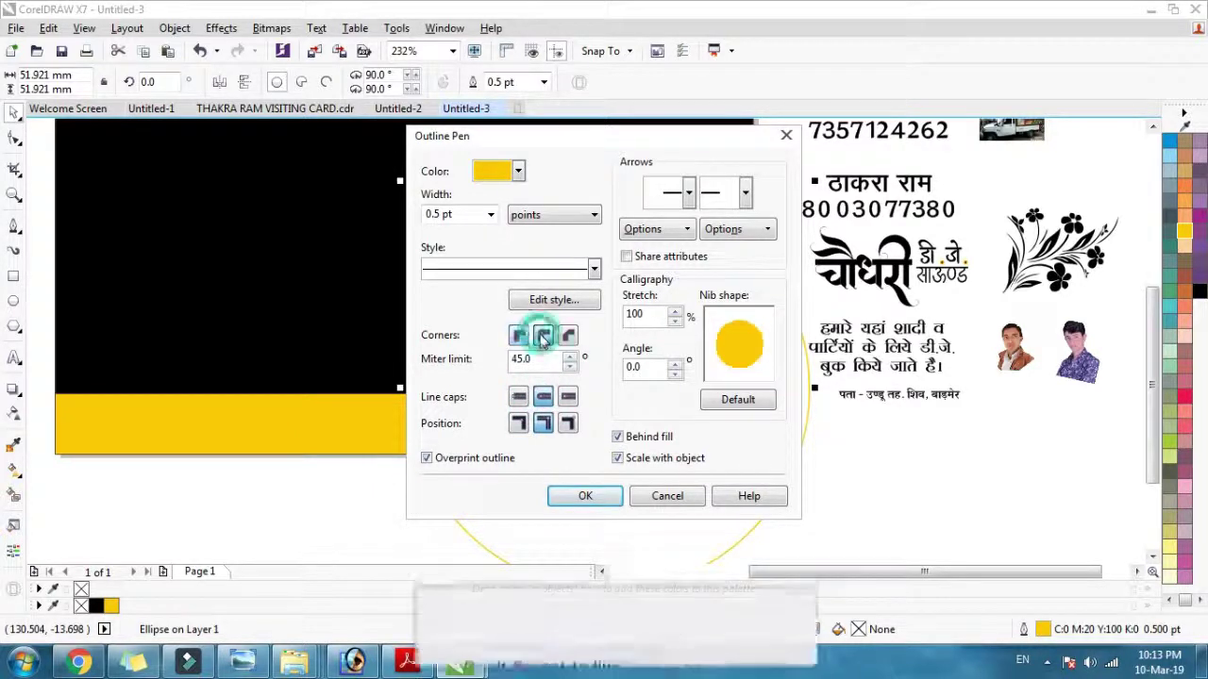
pyautogui.click(491, 216)
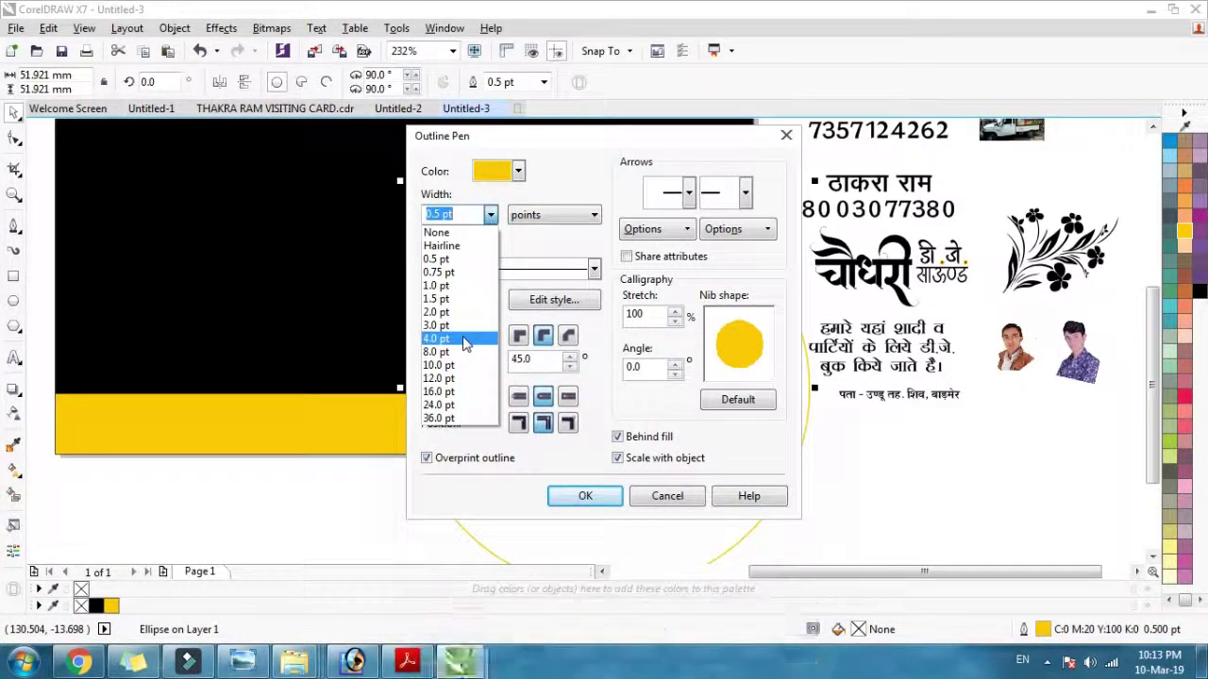
pyautogui.click(462, 339)
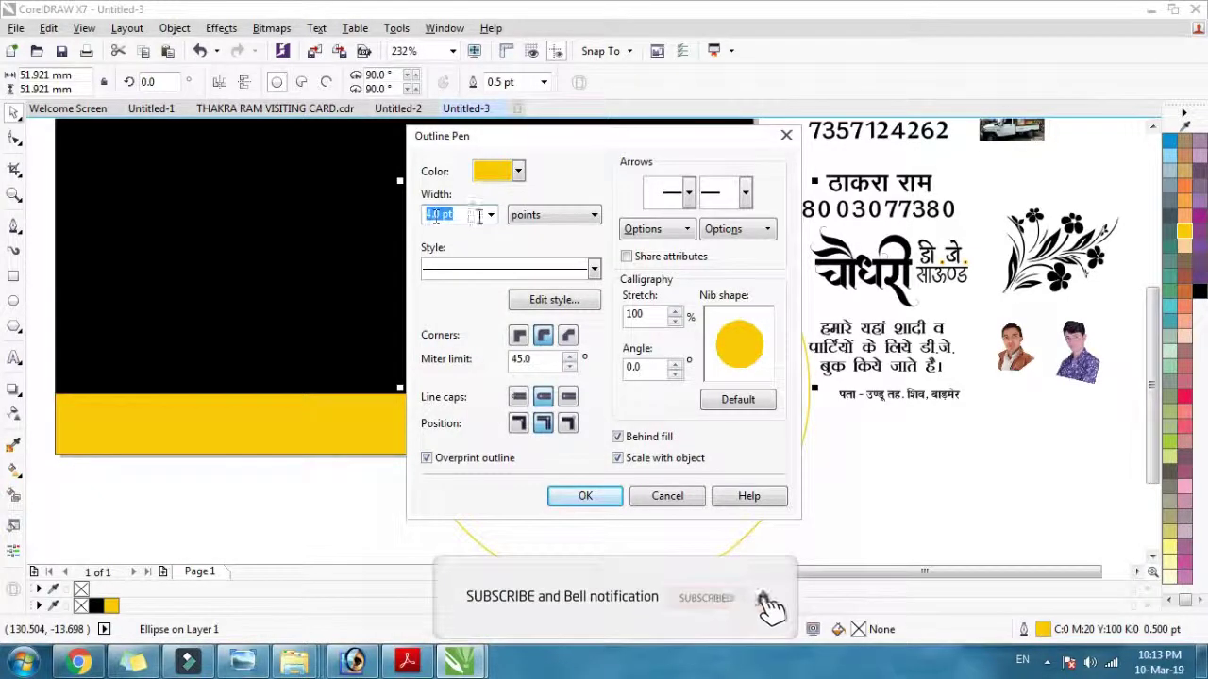
pyautogui.click(582, 497)
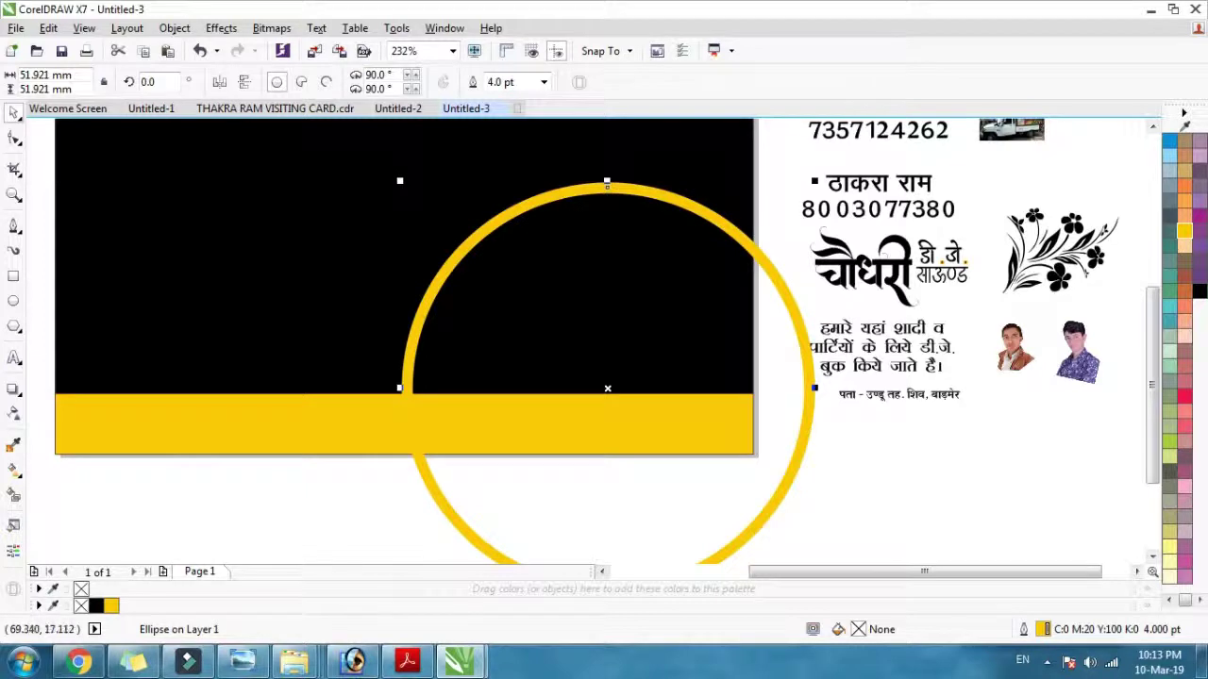
# PowerClip the yellow-outlined circle inside the black card rectangle
pyautogui.scroll(-1, 596, 265)
pyautogui.moveTo(629, 247)
pyautogui.mouseDown()
pyautogui.moveTo(633, 228)
pyautogui.moveTo(635, 252)
pyautogui.mouseUp()
pyautogui.rightClick(643, 256)
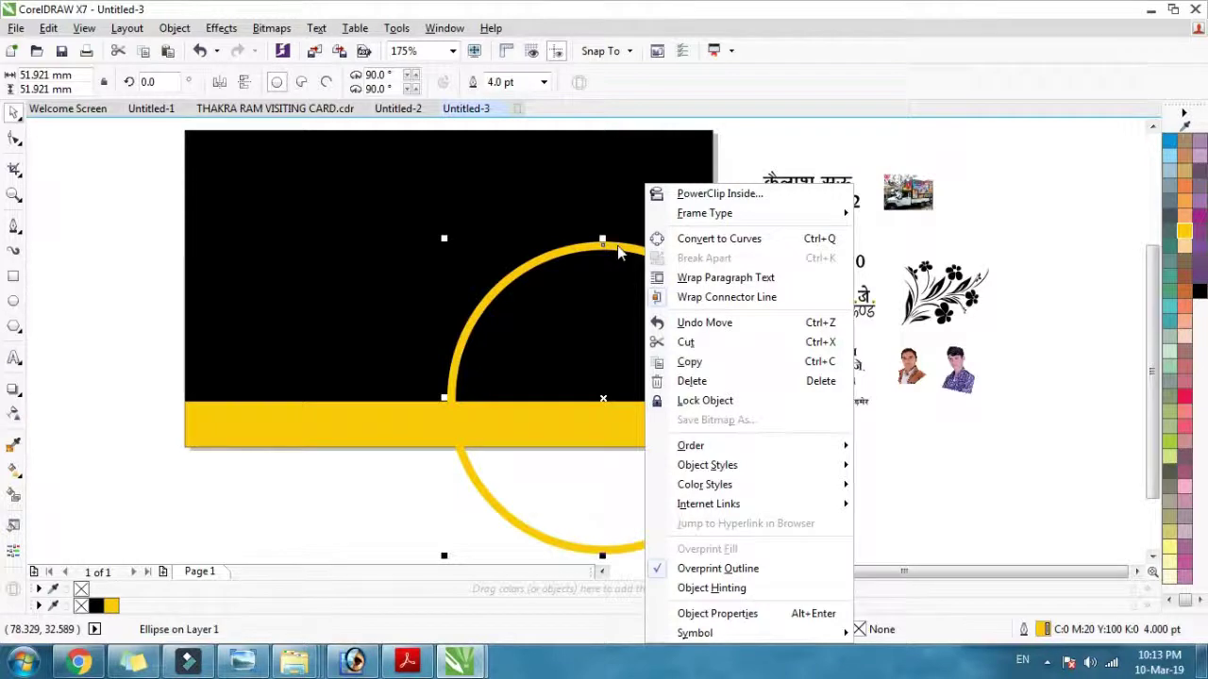
pyautogui.click(732, 193)
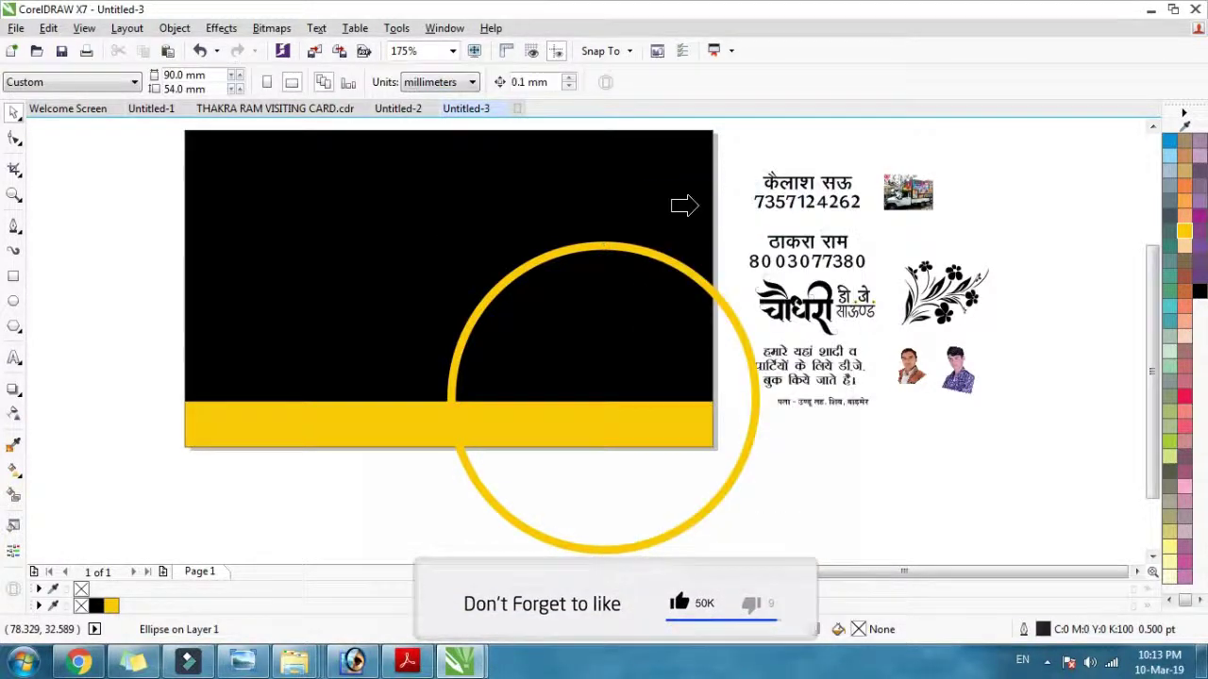
pyautogui.click(522, 184)
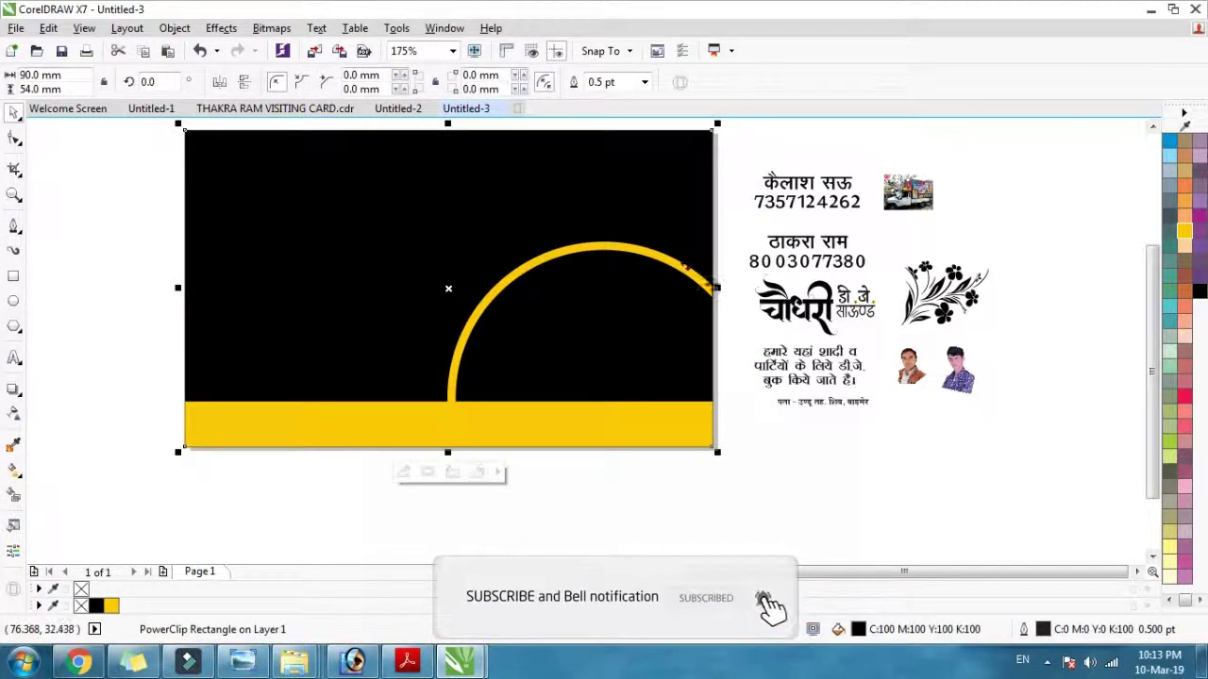
# Enlarge the van photo to about 19 by 14 mm and place it beside the first contact's text, above the floral ornament
pyautogui.click(899, 187)
pyautogui.moveTo(929, 195); pyautogui.dragTo(996, 299)
pyautogui.moveTo(949, 255); pyautogui.dragTo(939, 199)
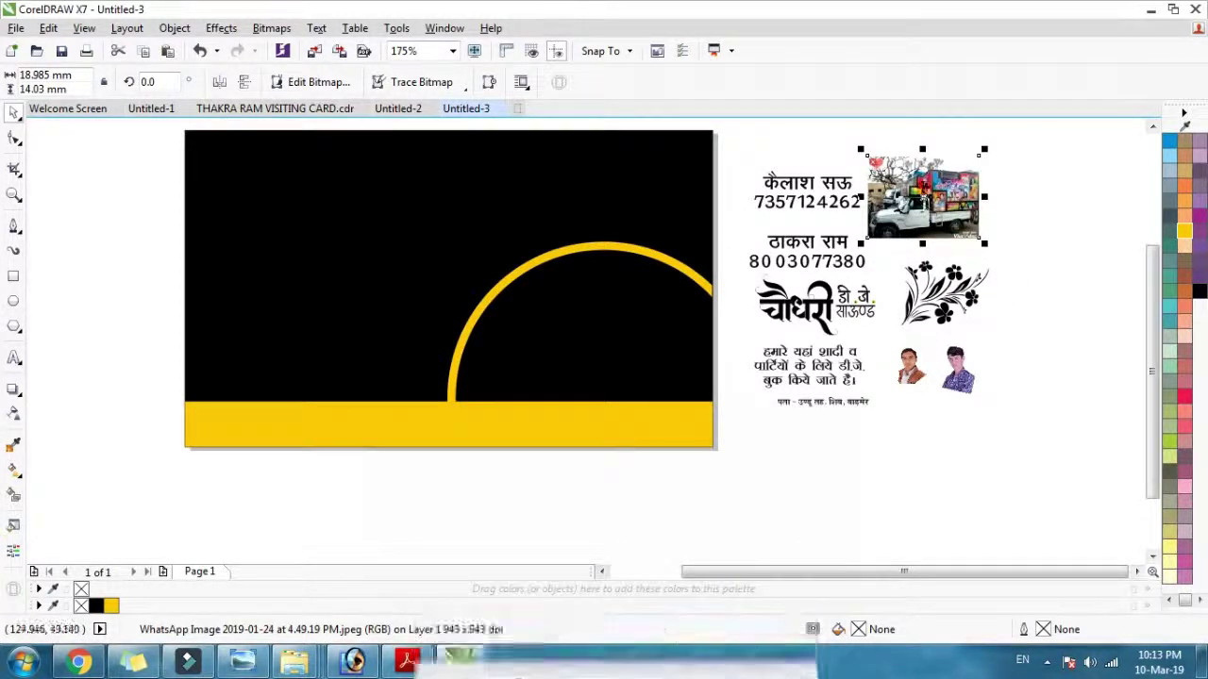
# PowerClip the van photo inside the black card rectangle
pyautogui.rightClick(948, 156)
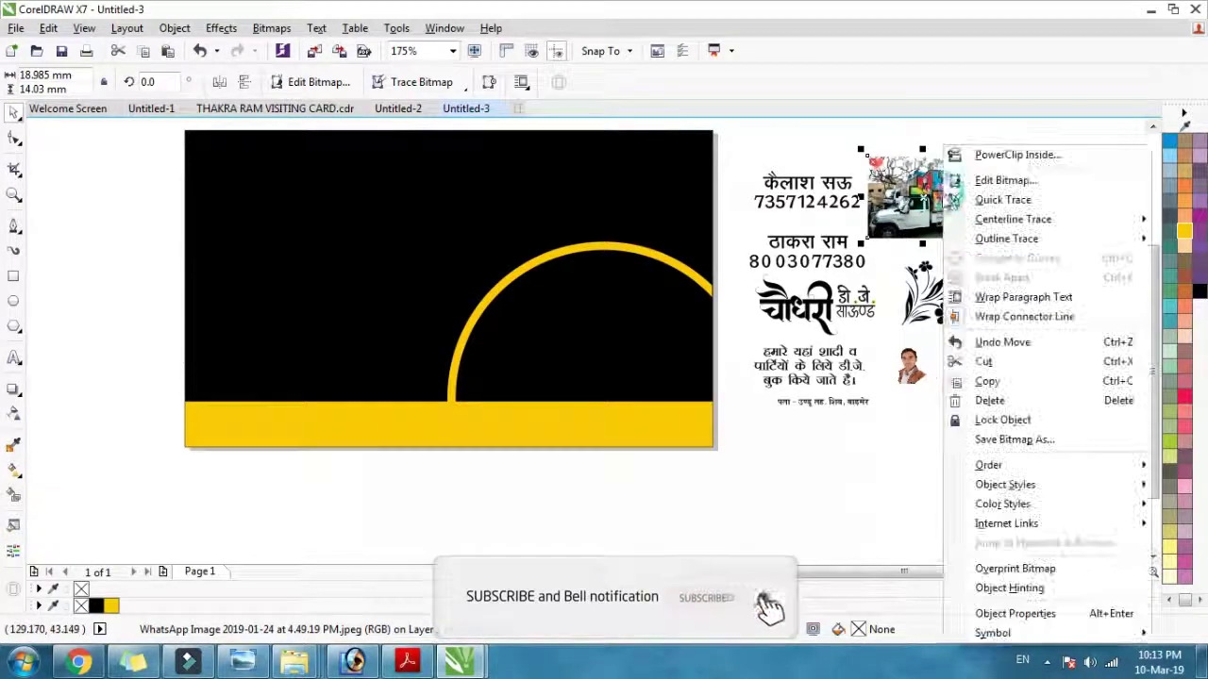
pyautogui.click(991, 154)
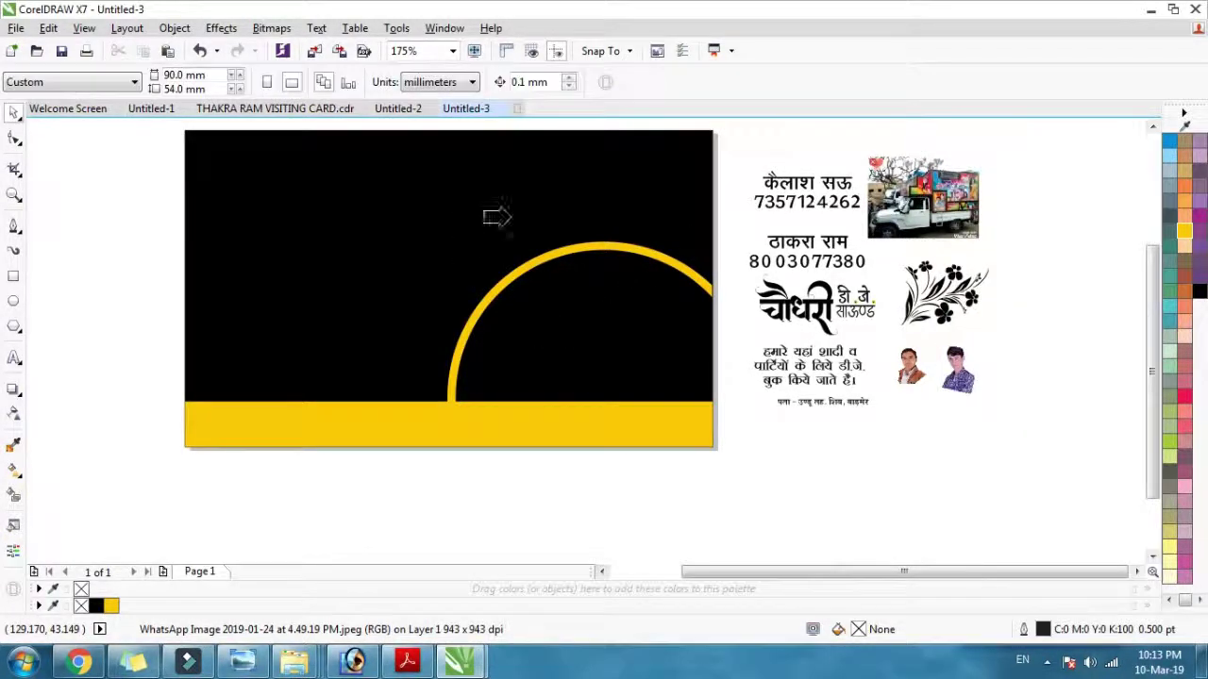
pyautogui.click(528, 275)
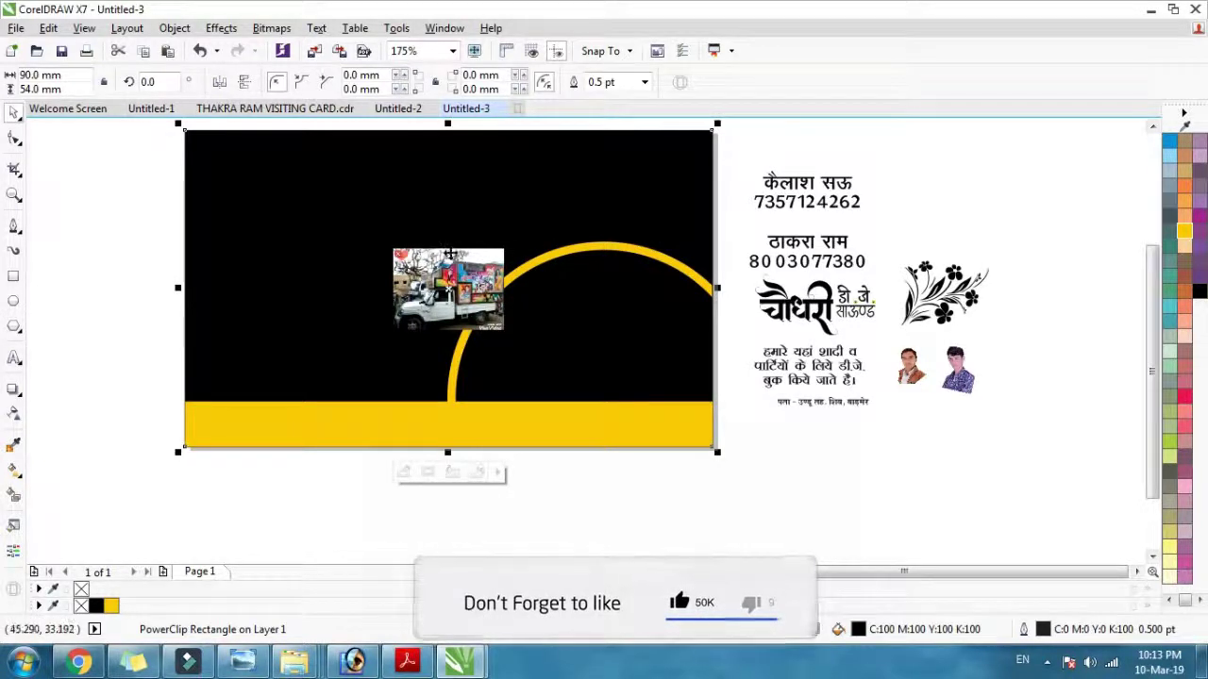
# Open the card's PowerClip contents for editing and move the van photo clear of the yellow circle, toward the card's upper left area
pyautogui.scroll(1, 450, 253)
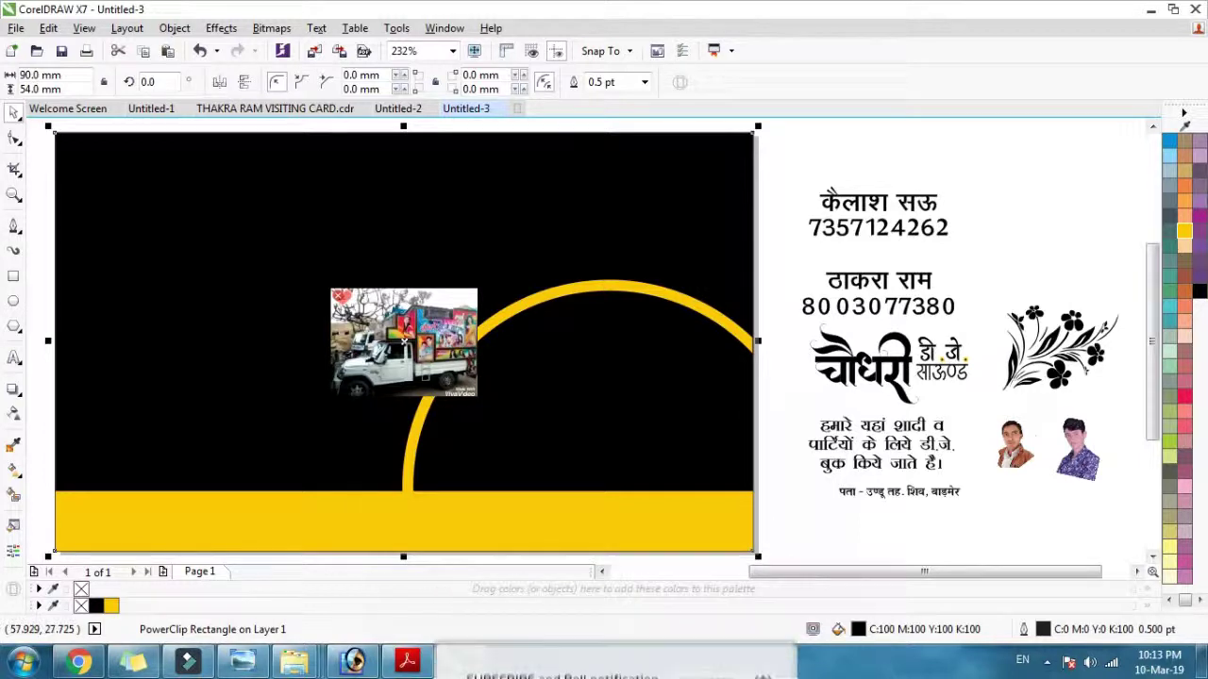
pyautogui.click(219, 29)
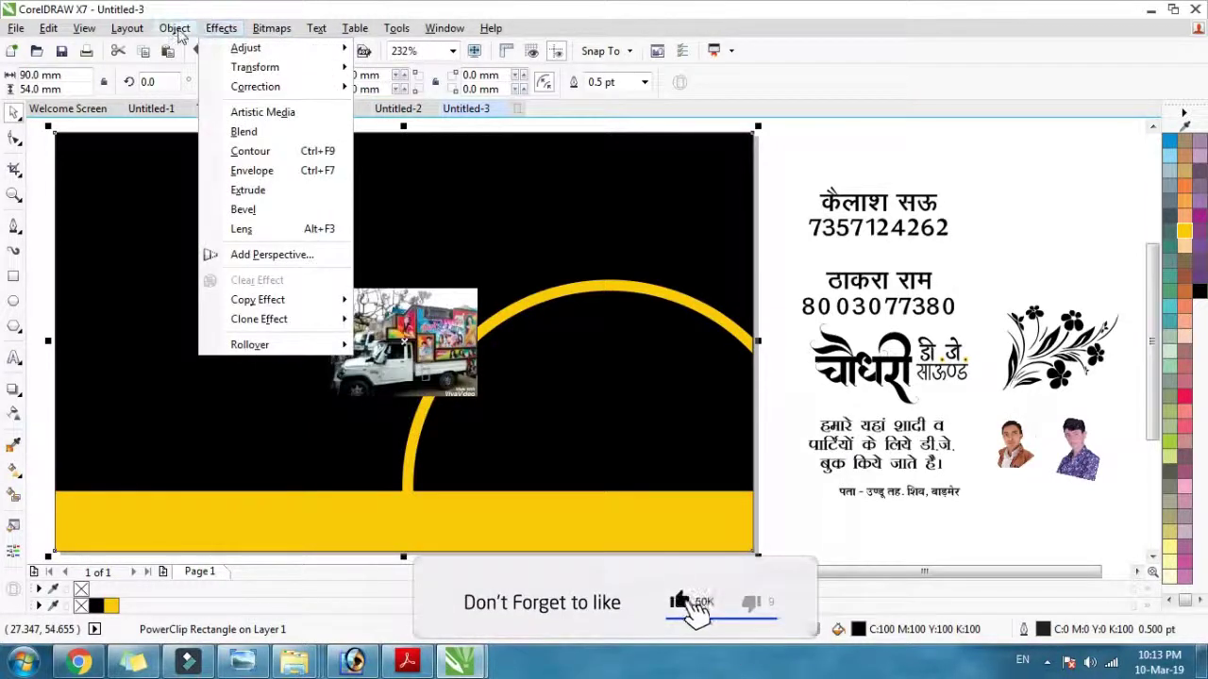
pyautogui.moveTo(177, 34)
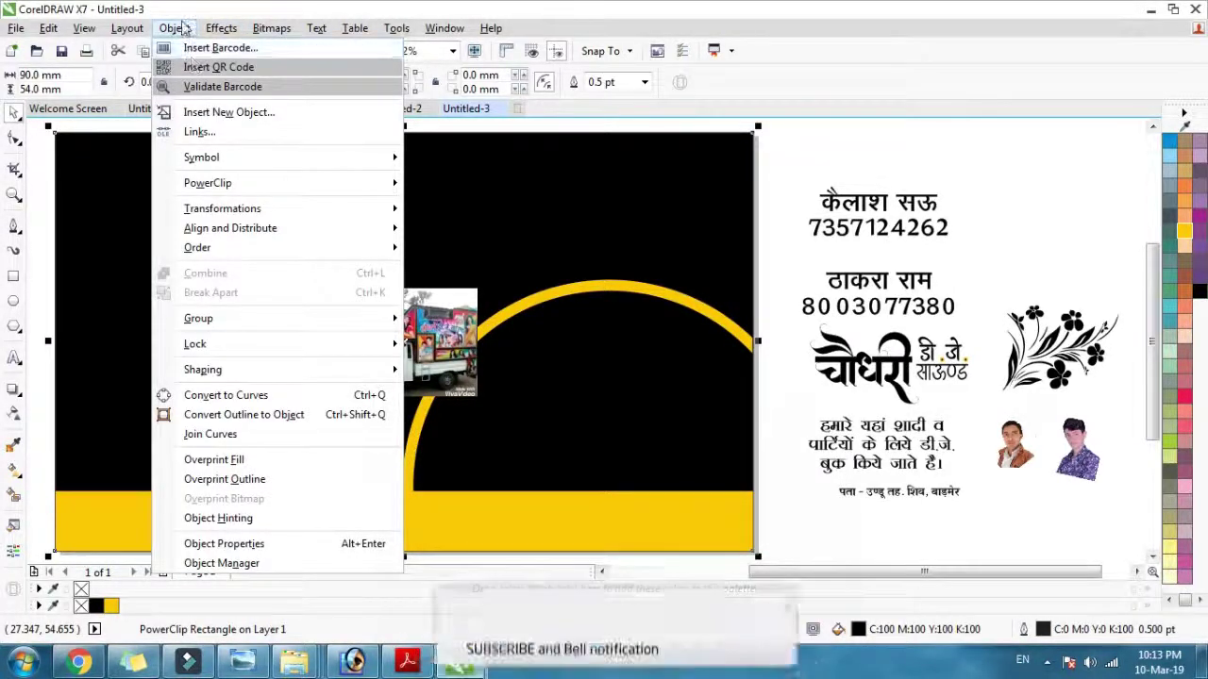
pyautogui.moveTo(227, 193)
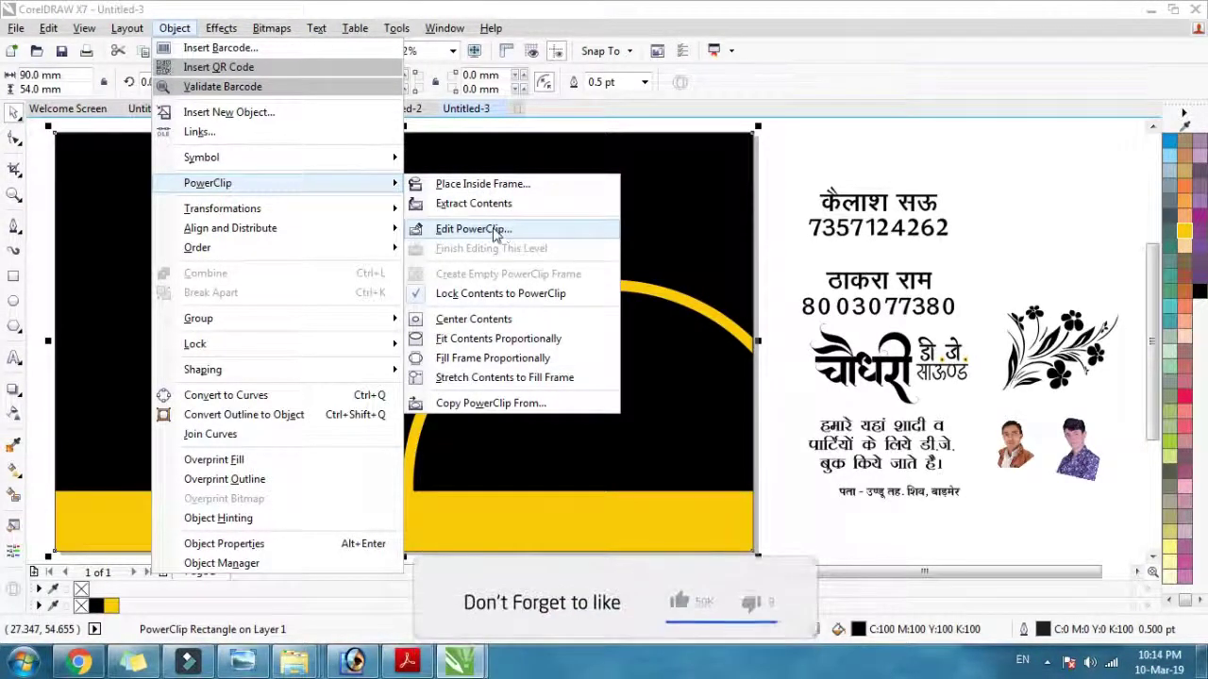
pyautogui.click(521, 236)
pyautogui.moveTo(431, 349); pyautogui.dragTo(331, 287)
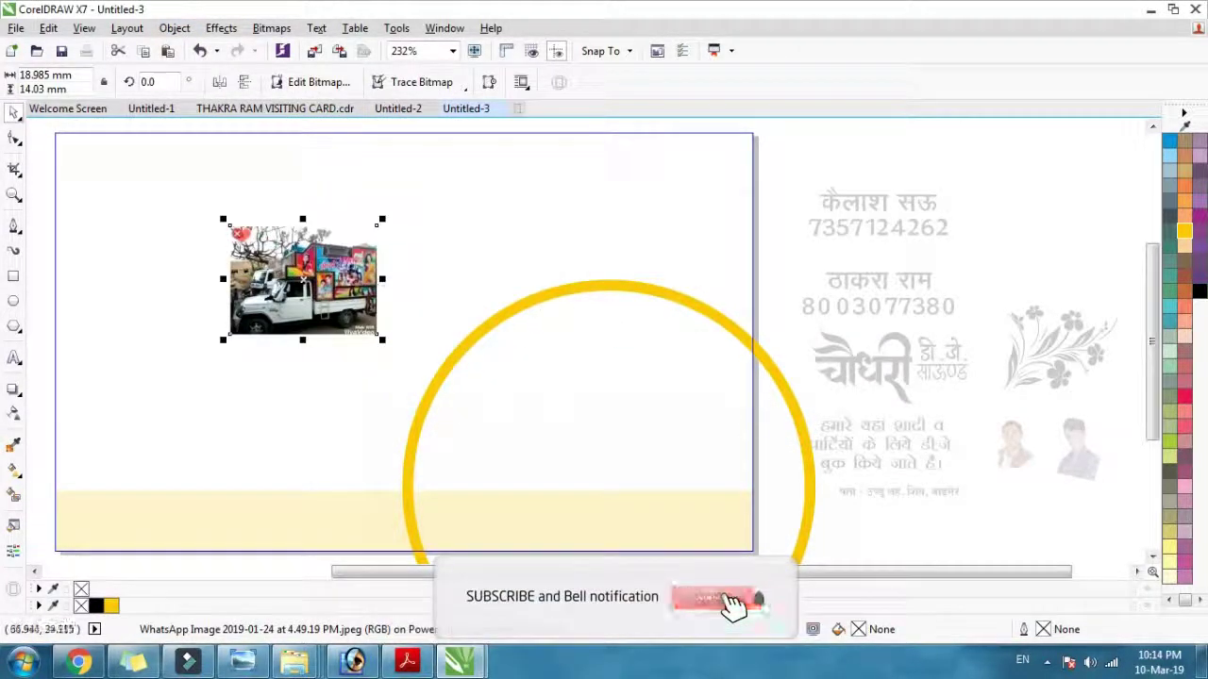
# PowerClip the van photo inside the yellow-outlined circle
pyautogui.rightClick(326, 281)
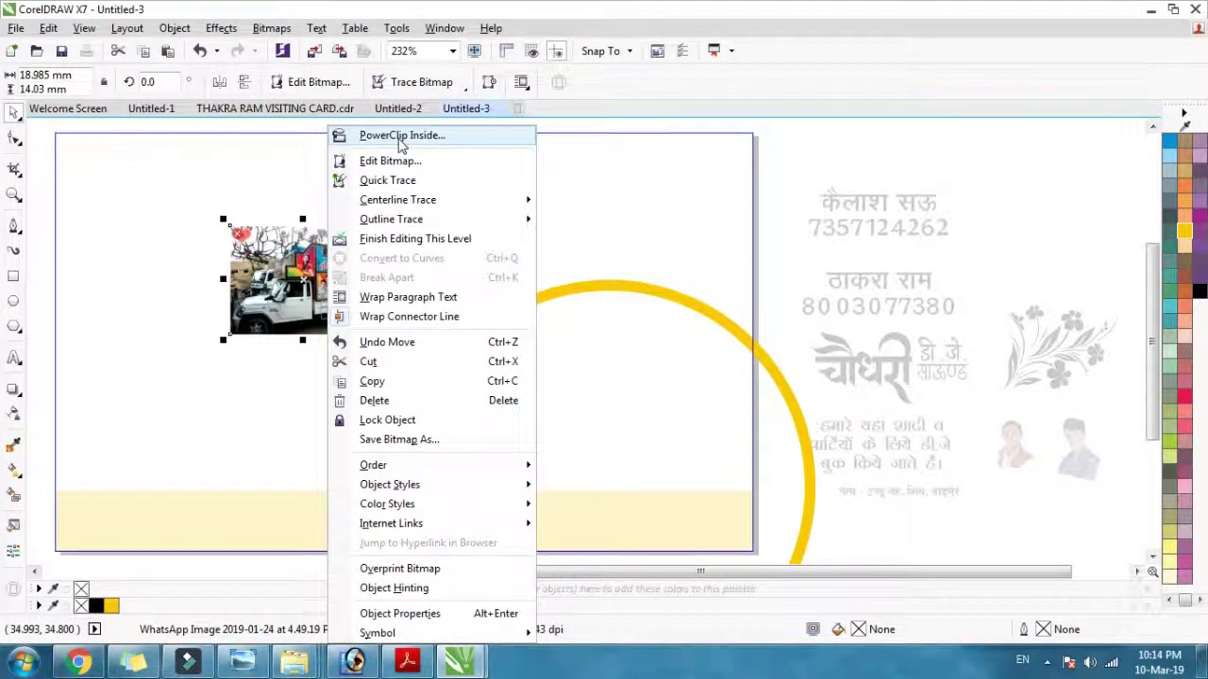
pyautogui.click(401, 138)
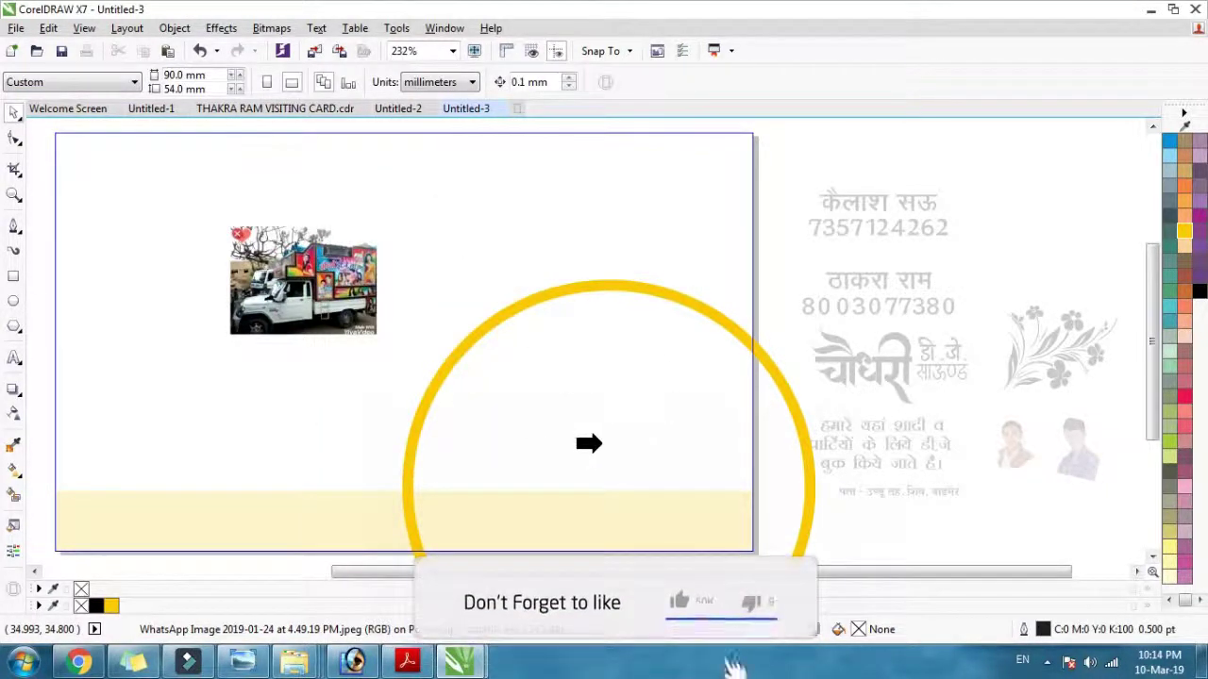
pyautogui.click(594, 444)
# Open the circle's PowerClip contents and enlarge the van photo proportionally to about 44 by 33 mm
pyautogui.scroll(-3, 446, 306)
pyautogui.scroll(3, 528, 425)
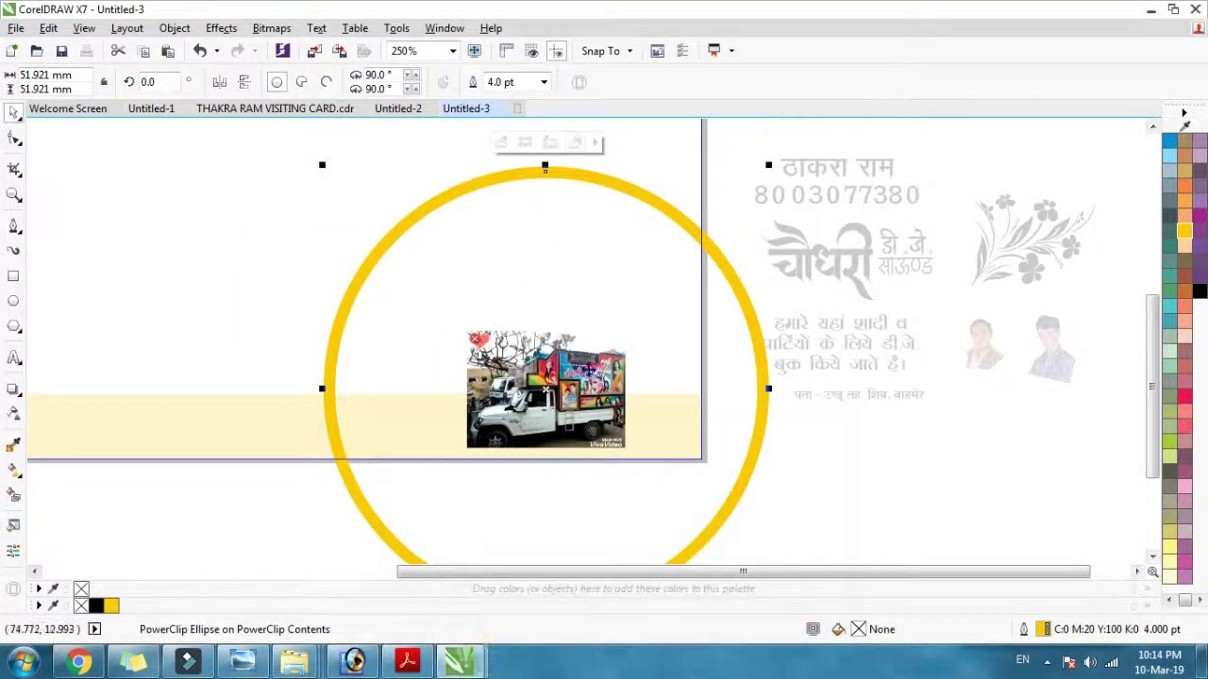
pyautogui.keyDown('ctrl'); pyautogui.click(561, 362); pyautogui.keyUp('ctrl')
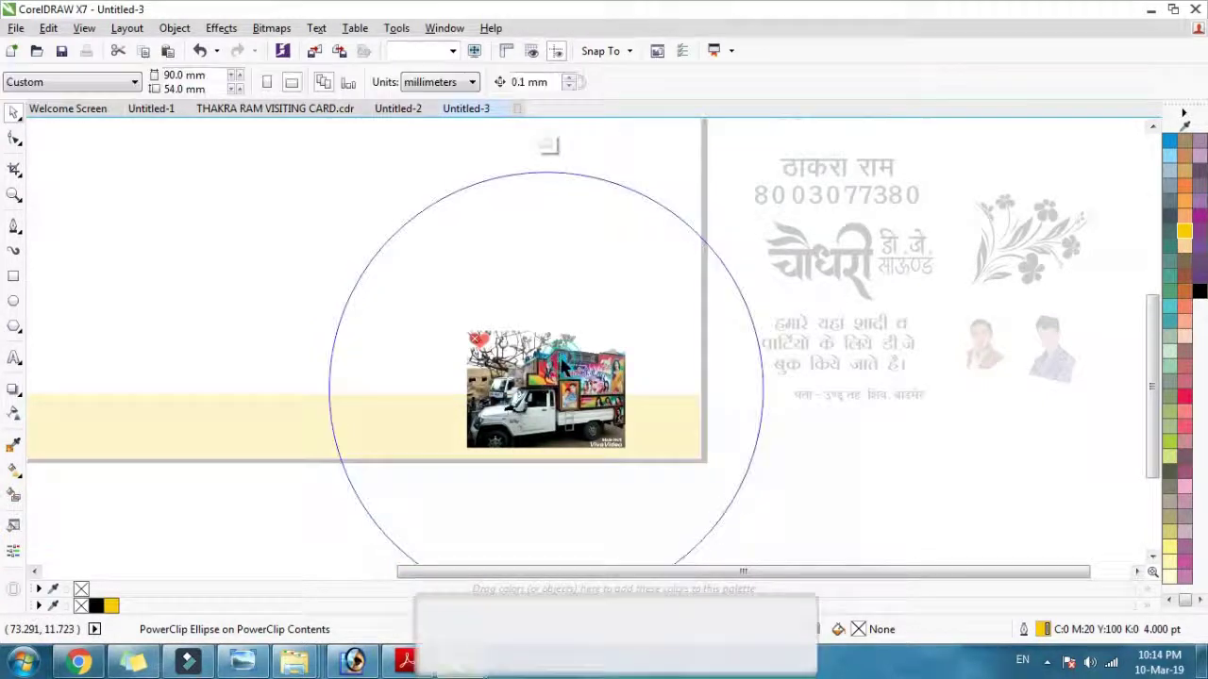
pyautogui.click(577, 385)
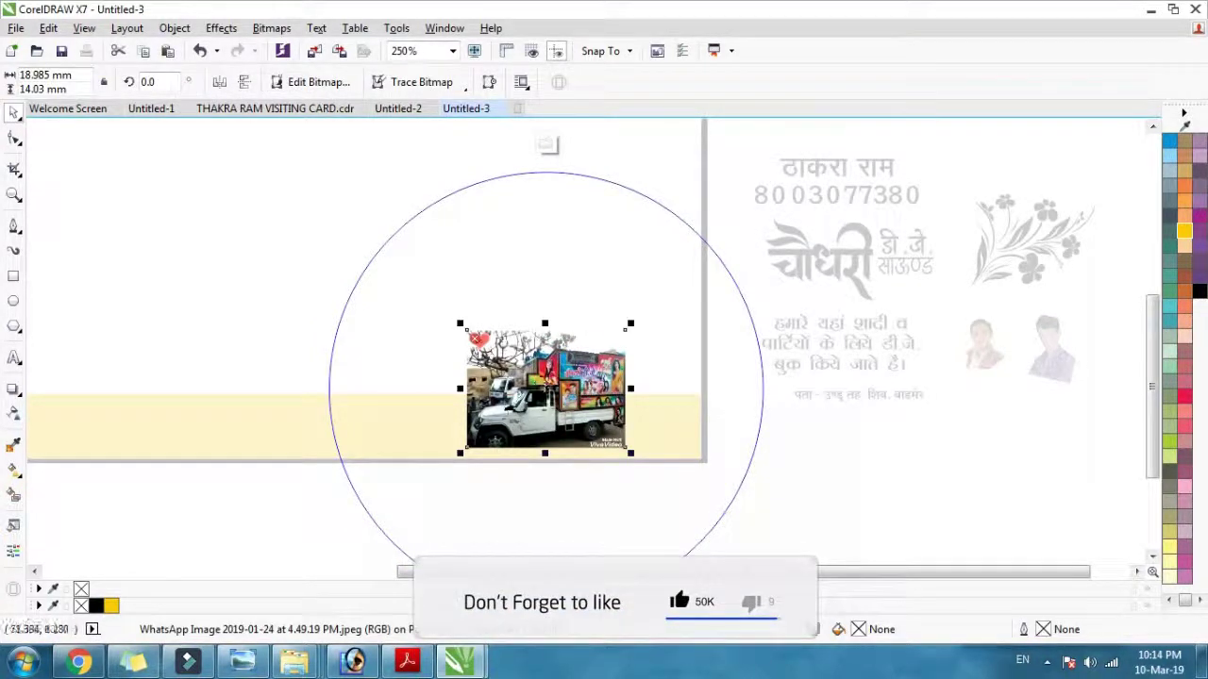
pyautogui.click(625, 457)
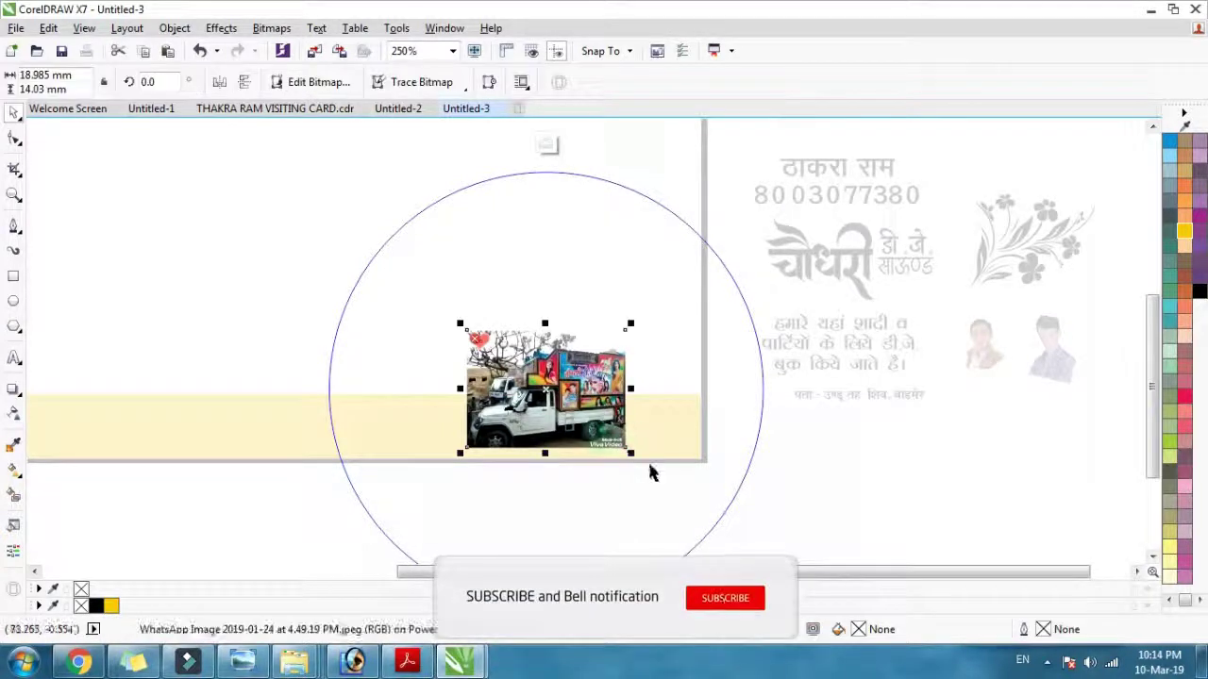
pyautogui.moveTo(632, 457); pyautogui.dragTo(739, 557)
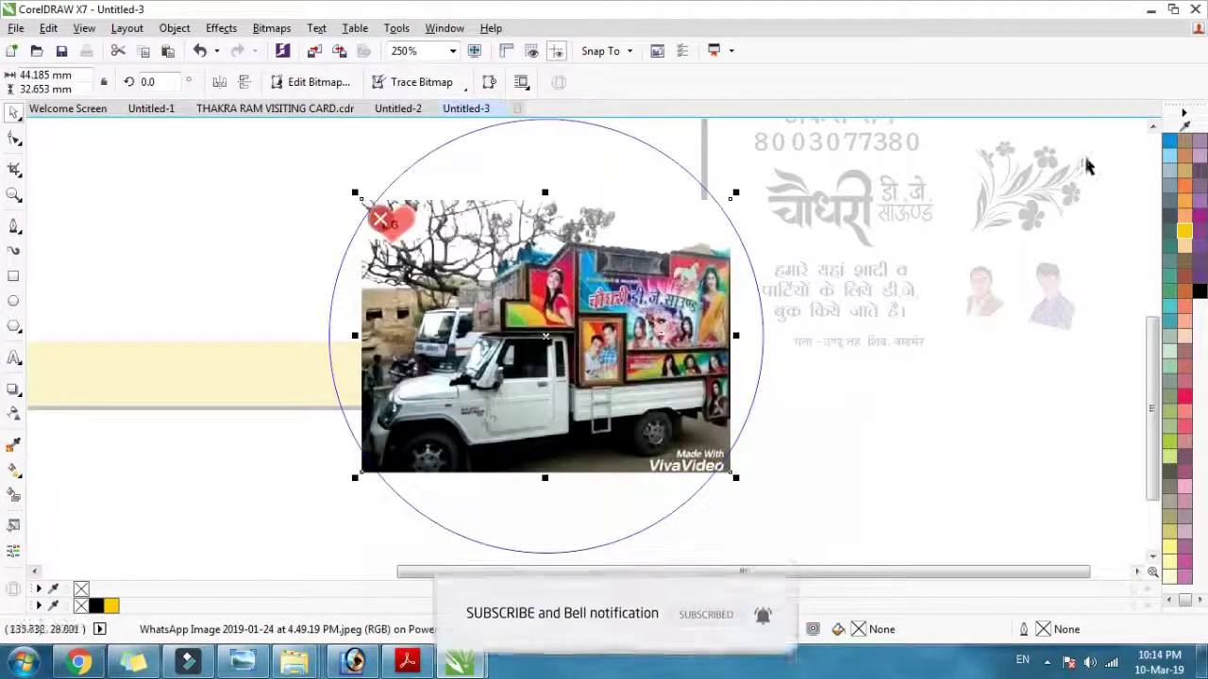
# Enlarge the van photo to about 53 by 39 mm and shift it up and left over the circle's upper part
pyautogui.click(1152, 126)
pyautogui.click(1152, 127)
pyautogui.moveTo(594, 433); pyautogui.dragTo(547, 345)
pyautogui.moveTo(702, 481); pyautogui.dragTo(779, 534)
pyautogui.moveTo(654, 389); pyautogui.dragTo(639, 374)
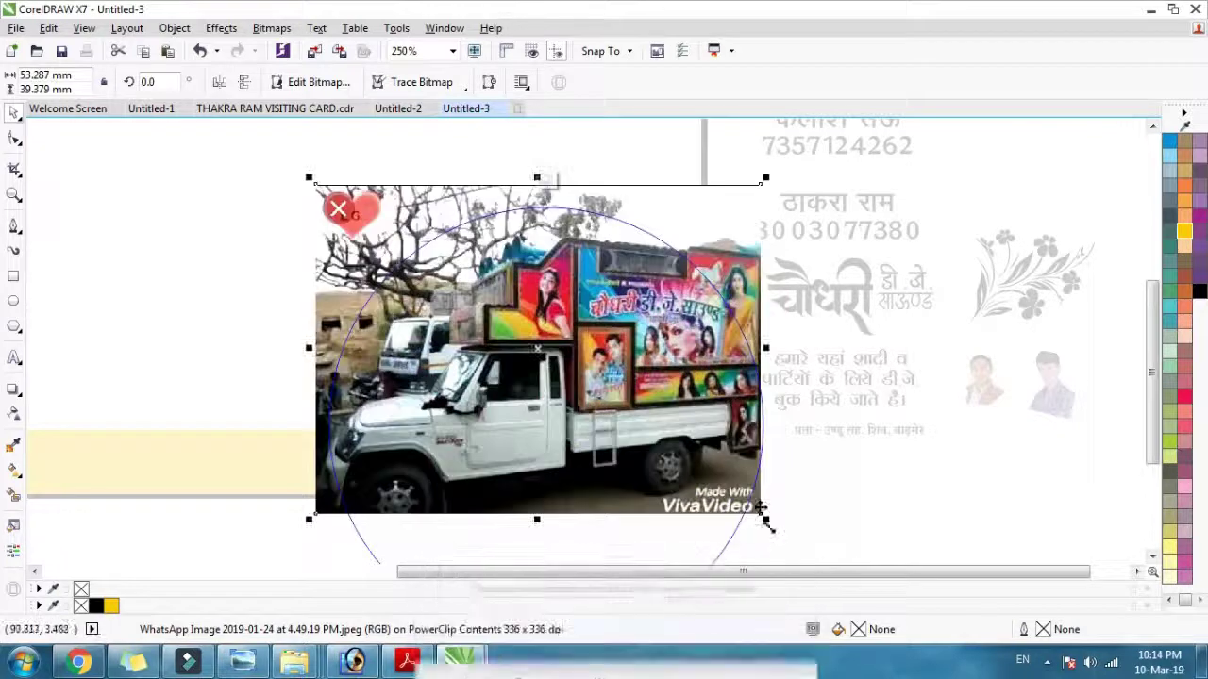
pyautogui.moveTo(630, 416); pyautogui.dragTo(615, 407)
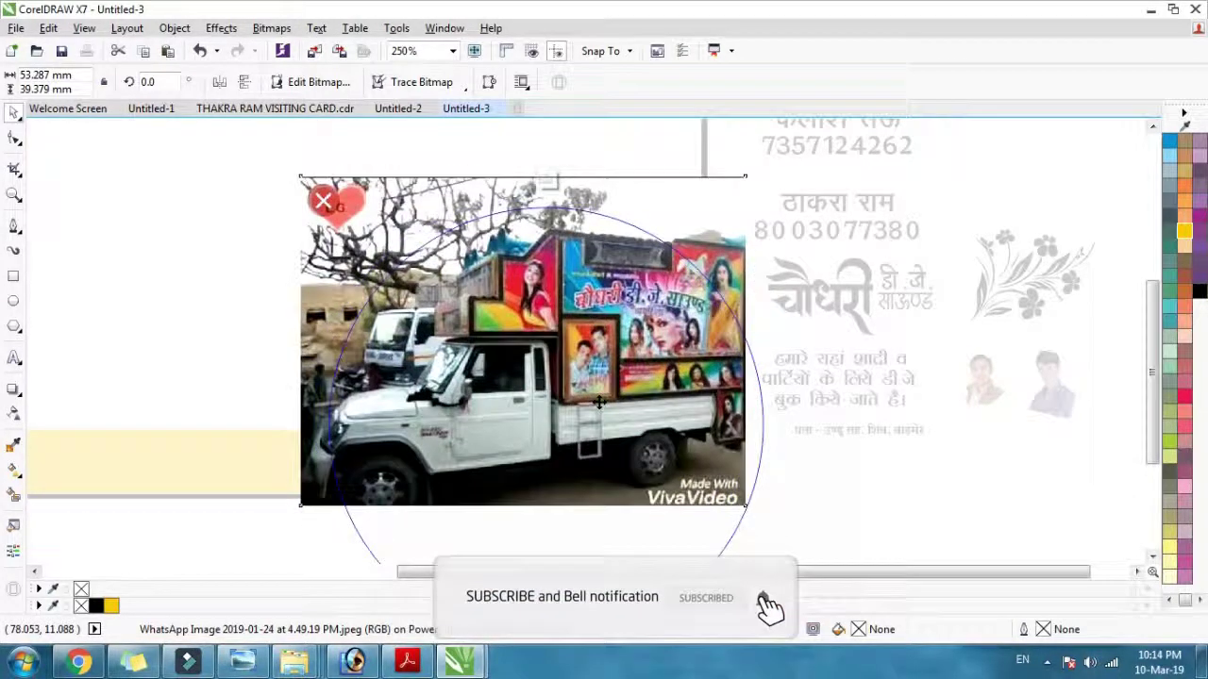
# Scale the van photo down to about 50 by 37 mm and align it with the card's lower right corner
pyautogui.moveTo(746, 508); pyautogui.dragTo(726, 462)
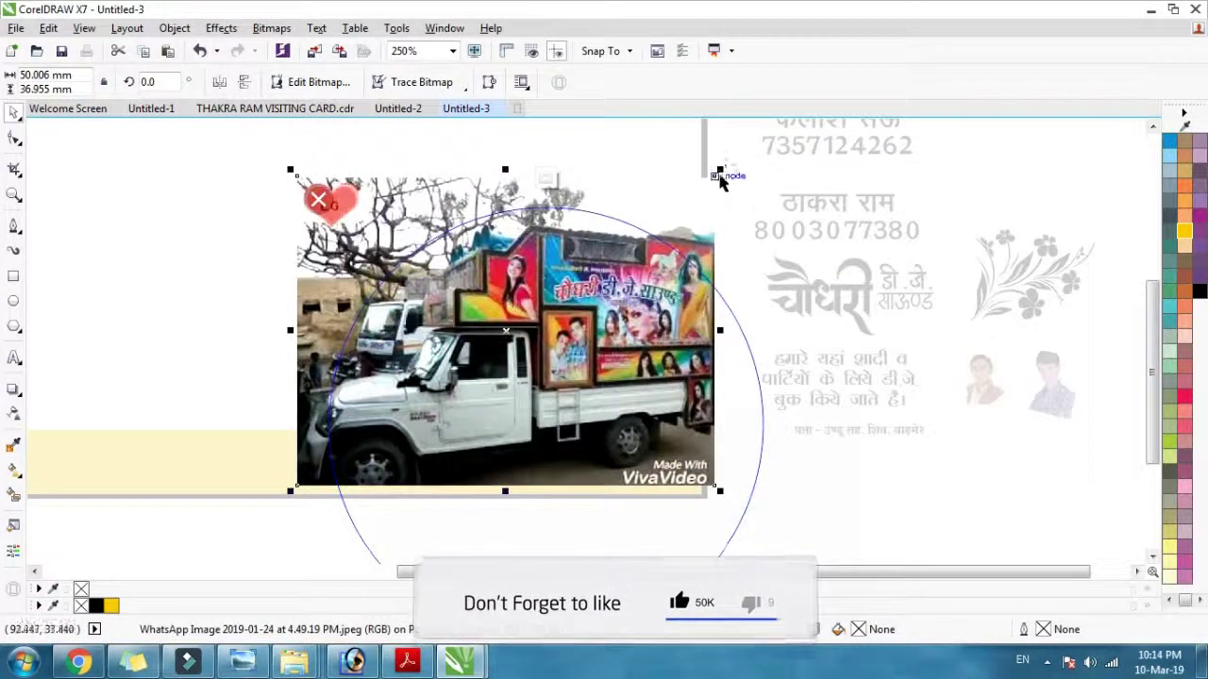
pyautogui.moveTo(720, 170); pyautogui.dragTo(699, 189)
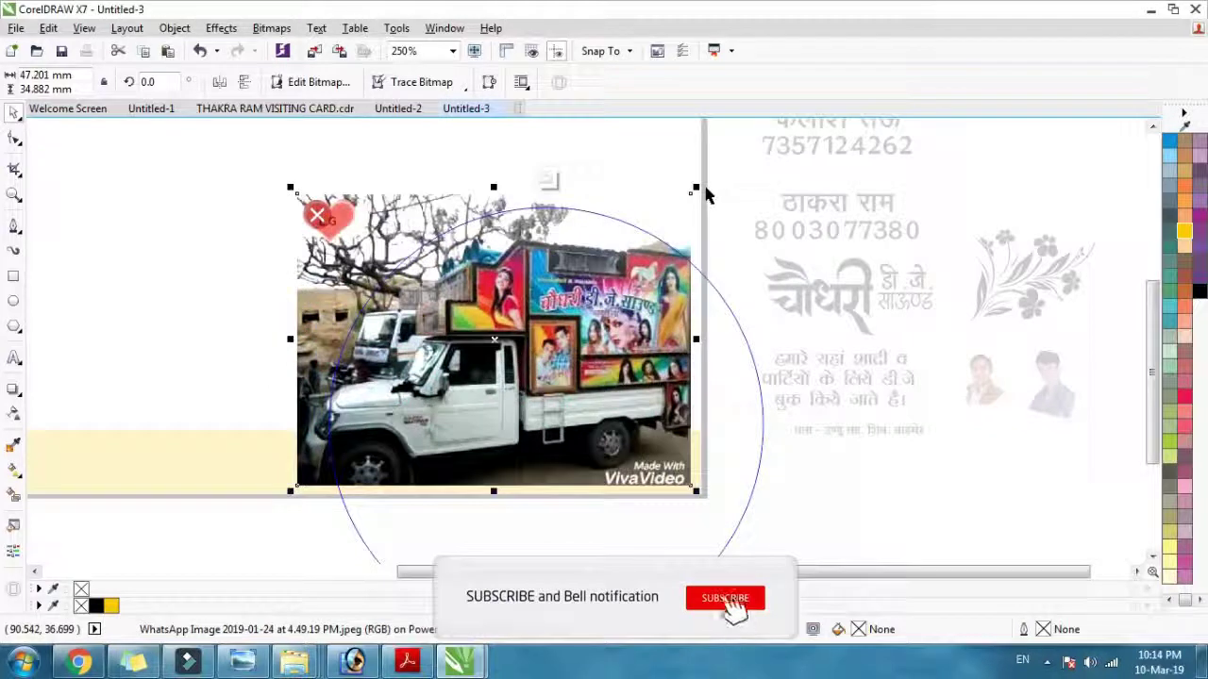
pyautogui.click(694, 195)
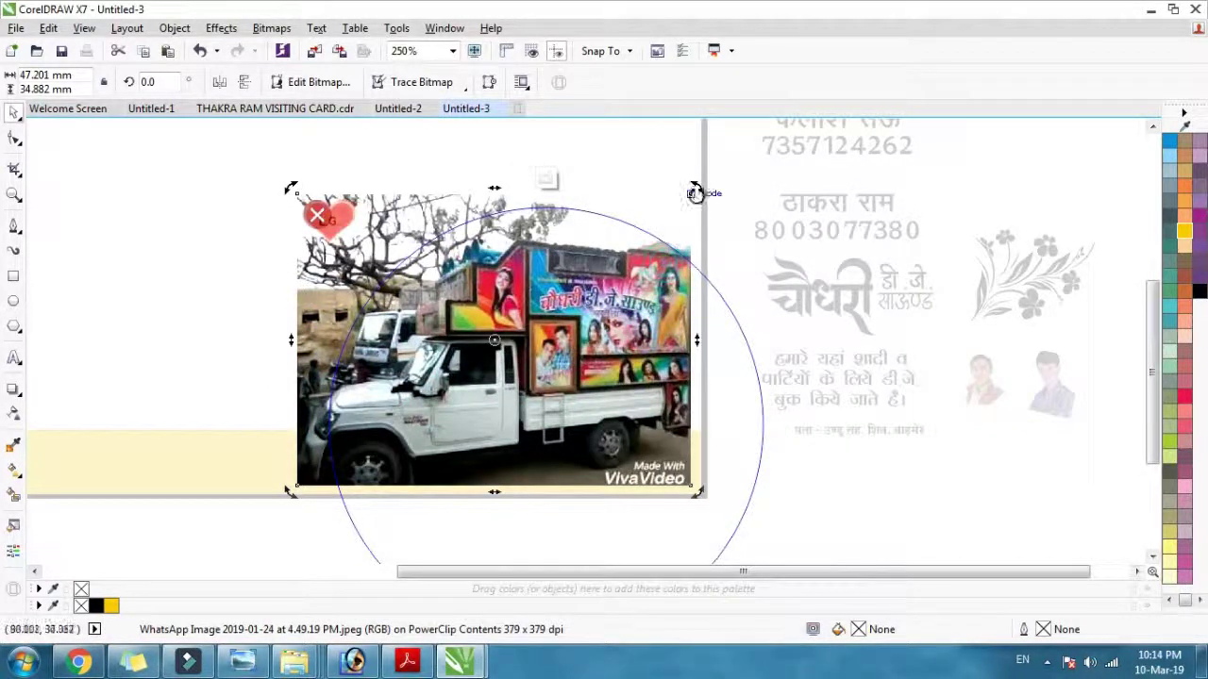
pyautogui.moveTo(699, 182); pyautogui.dragTo(712, 178)
pyautogui.moveTo(290, 491); pyautogui.dragTo(282, 498)
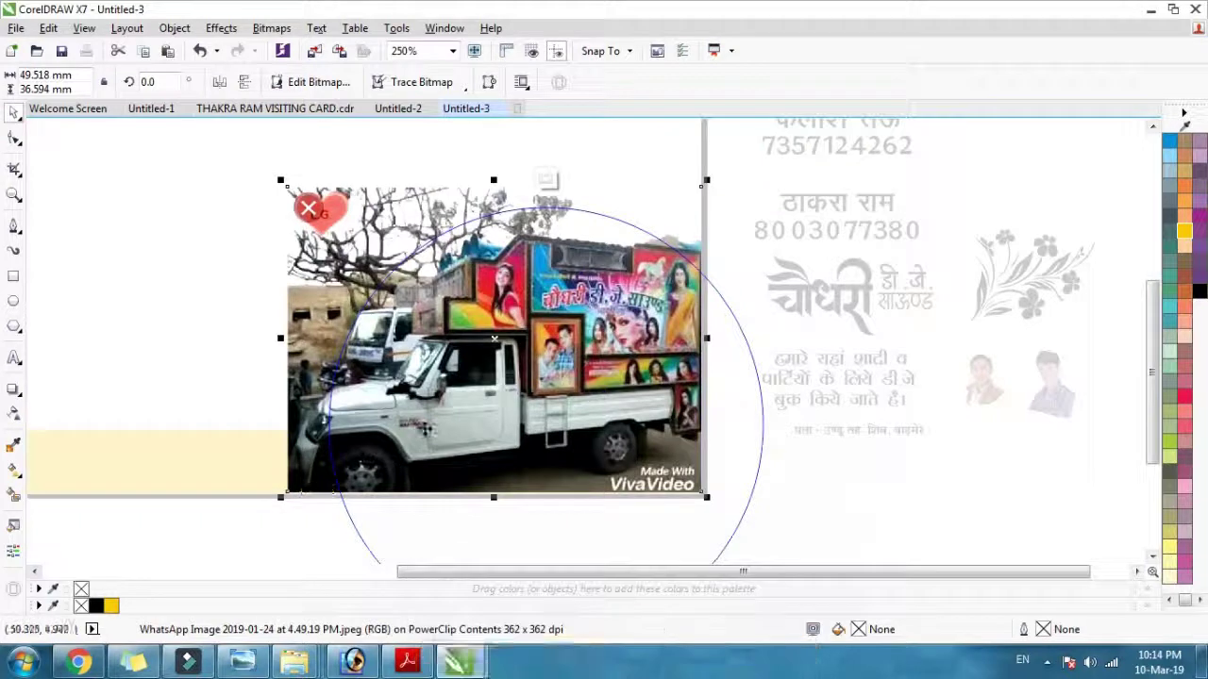
pyautogui.moveTo(444, 411); pyautogui.dragTo(448, 411)
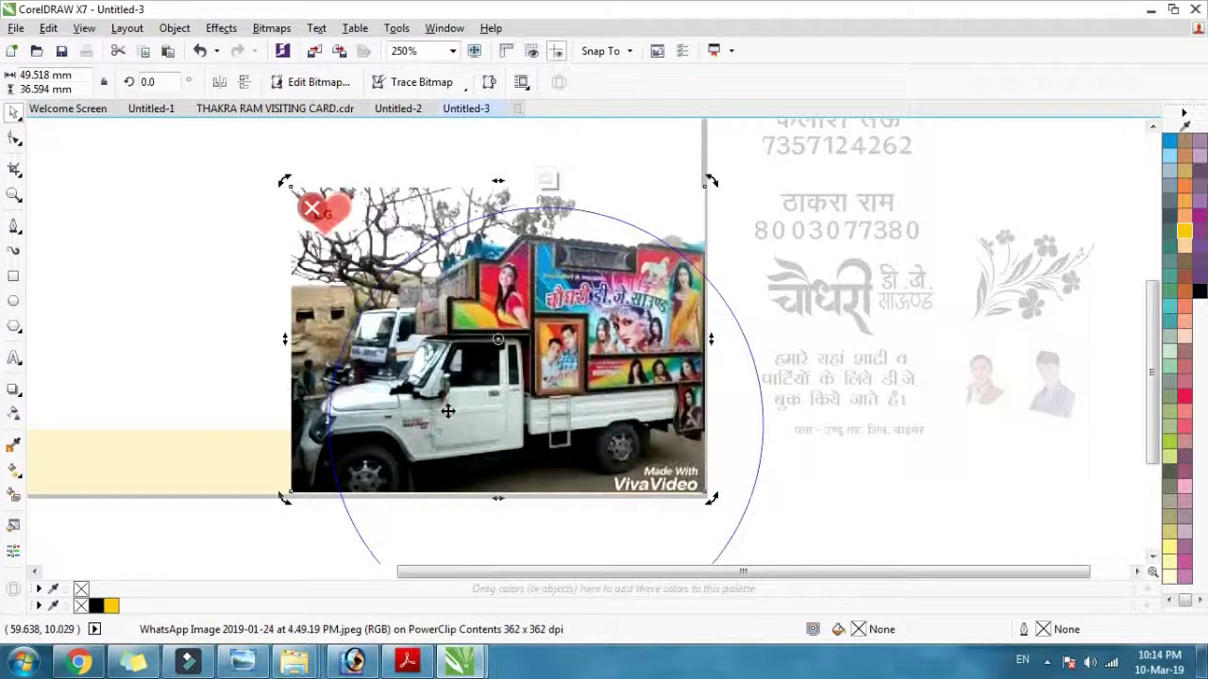
# Nudge the van photo right and slightly down, enlarge it to about 53 by 39 mm, and finish editing the circle's contents
pyautogui.press('Right')
pyautogui.press('Right')
pyautogui.press('Right')
pyautogui.press('Right')
pyautogui.press('Right')
pyautogui.press('Down')
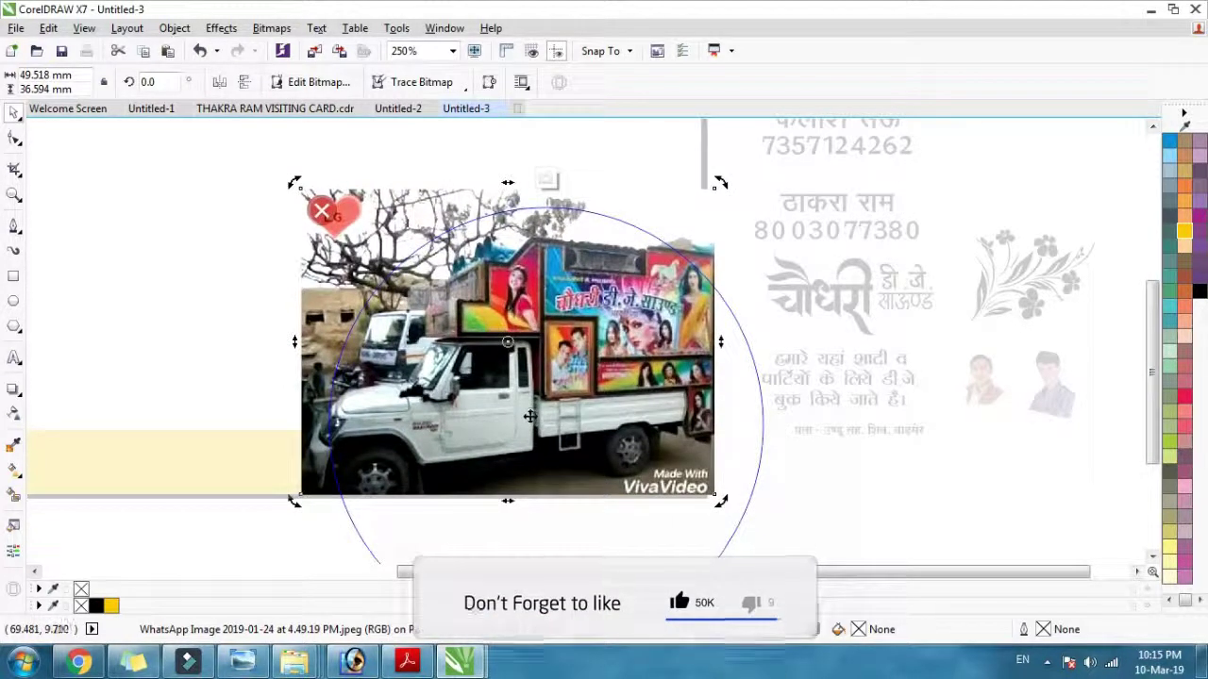
pyautogui.moveTo(721, 501); pyautogui.dragTo(748, 520)
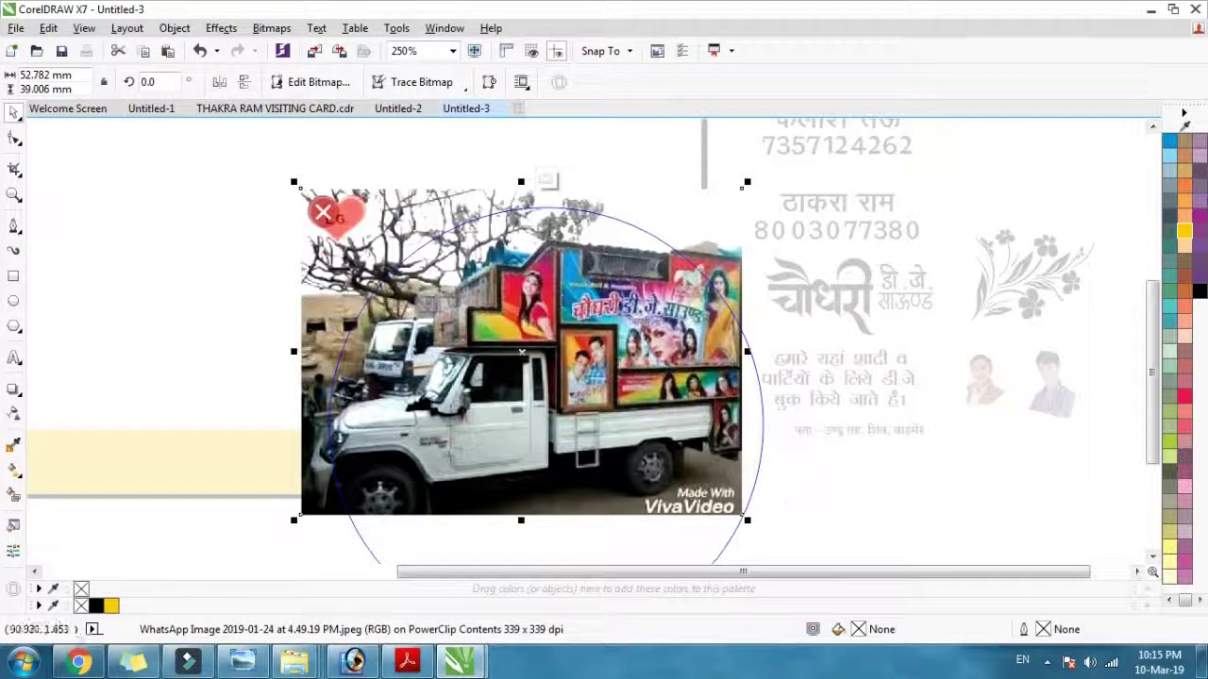
pyautogui.keyDown('ctrl'); pyautogui.click(827, 481); pyautogui.keyUp('ctrl')
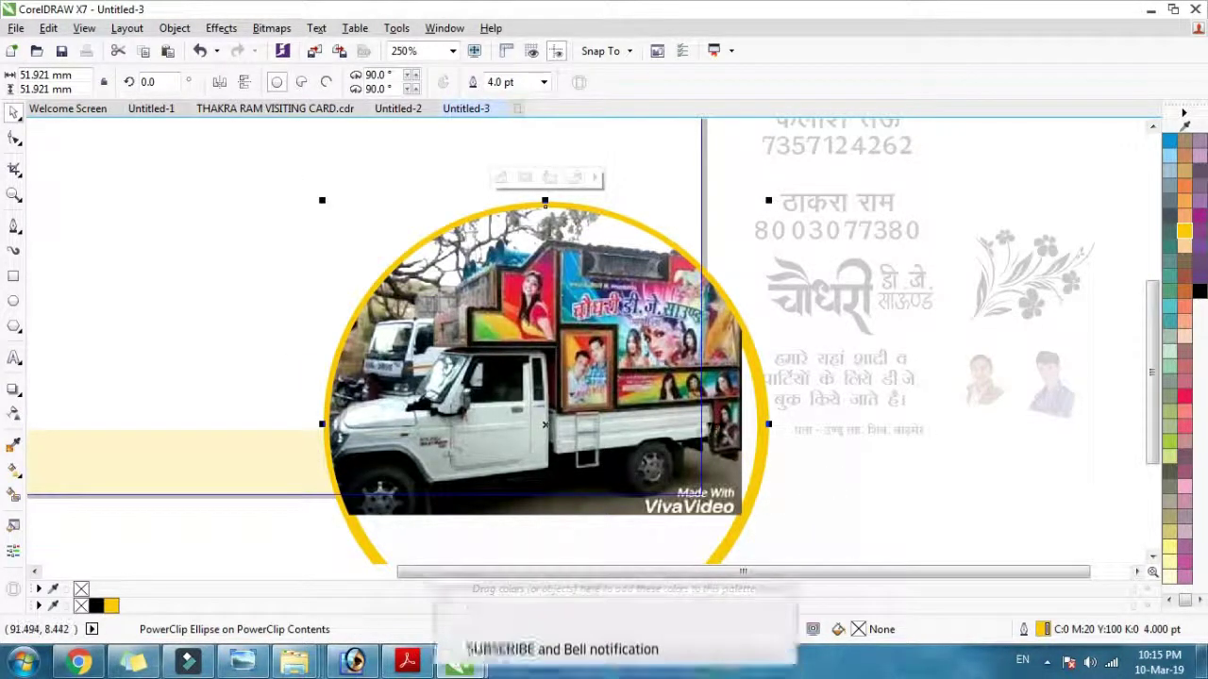
# Reopen the circle's contents, shrink the van photo to fit the card's right and bottom edges, and finish editing the PowerClips
pyautogui.keyDown('ctrl'); pyautogui.click(743, 435); pyautogui.keyUp('ctrl')
pyautogui.moveTo(742, 188); pyautogui.dragTo(713, 211)
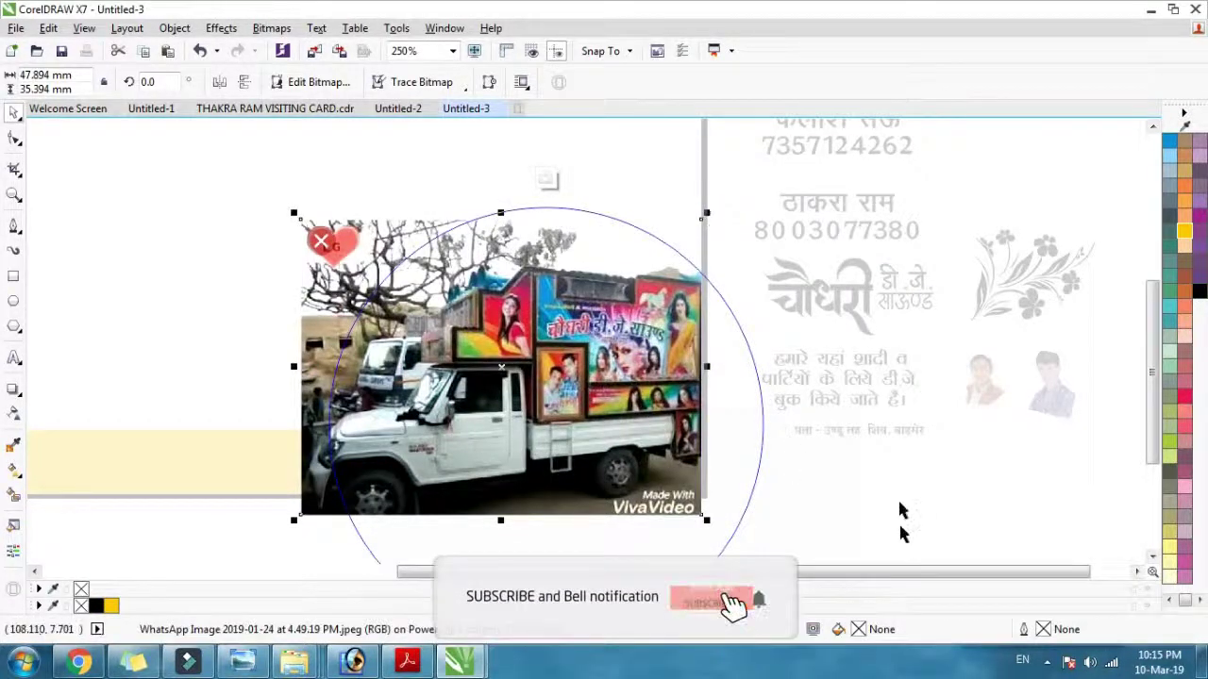
pyautogui.moveTo(293, 520); pyautogui.dragTo(322, 498)
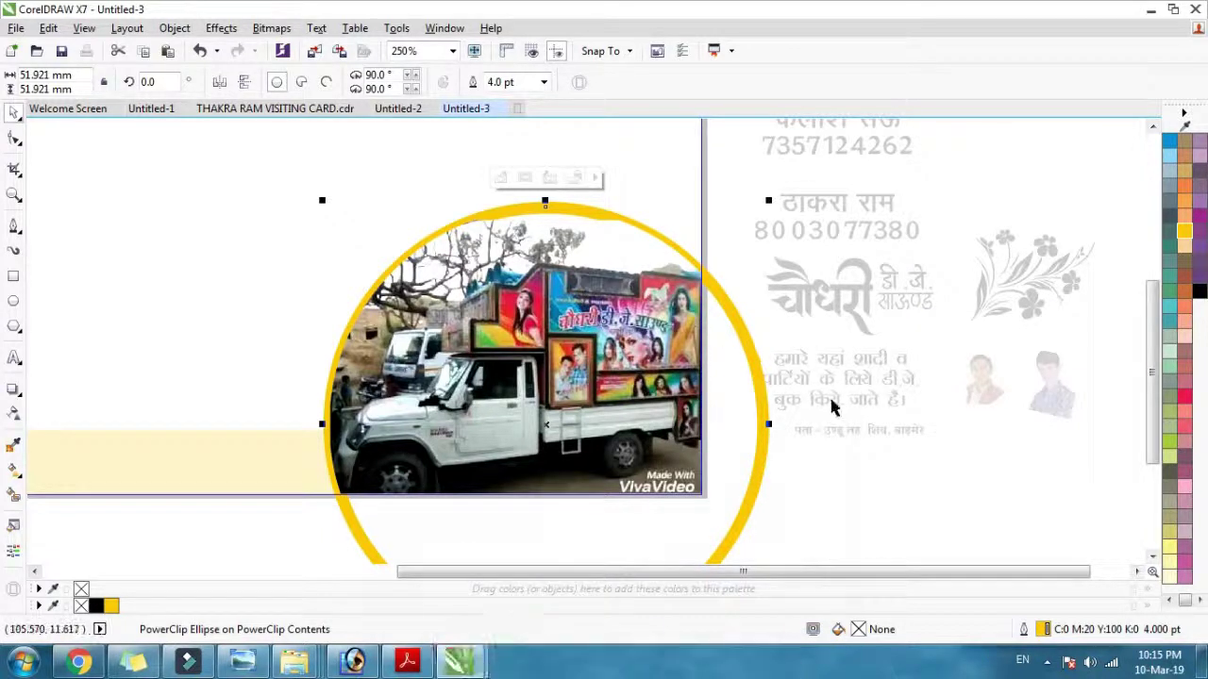
pyautogui.keyDown('ctrl'); pyautogui.click(837, 476); pyautogui.keyUp('ctrl')
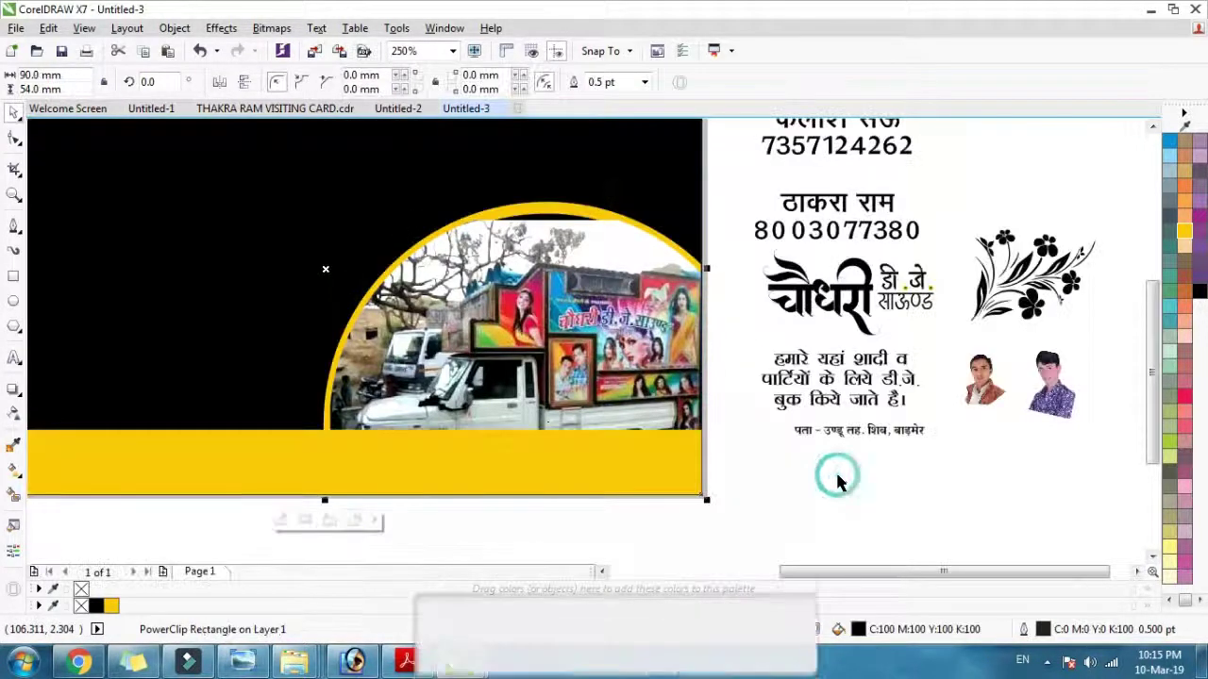
pyautogui.click(508, 461)
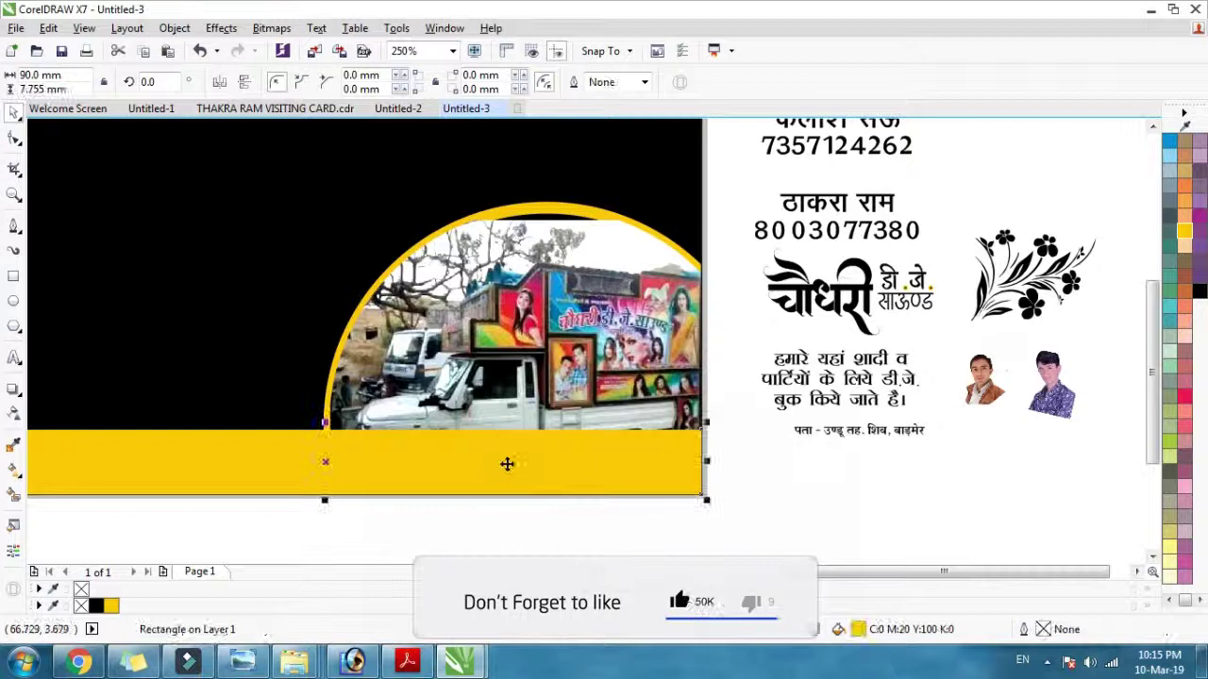
pyautogui.click(578, 302)
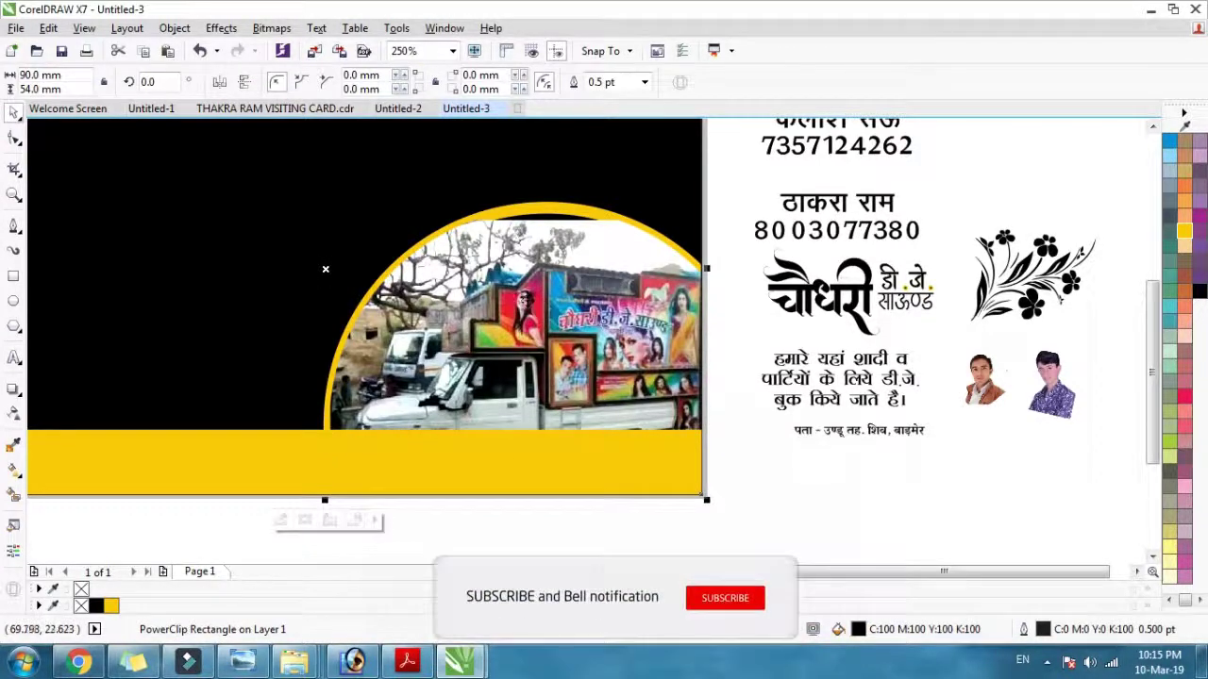
pyautogui.keyDown('ctrl'); pyautogui.click(522, 298); pyautogui.keyUp('ctrl')
pyautogui.click(531, 330)
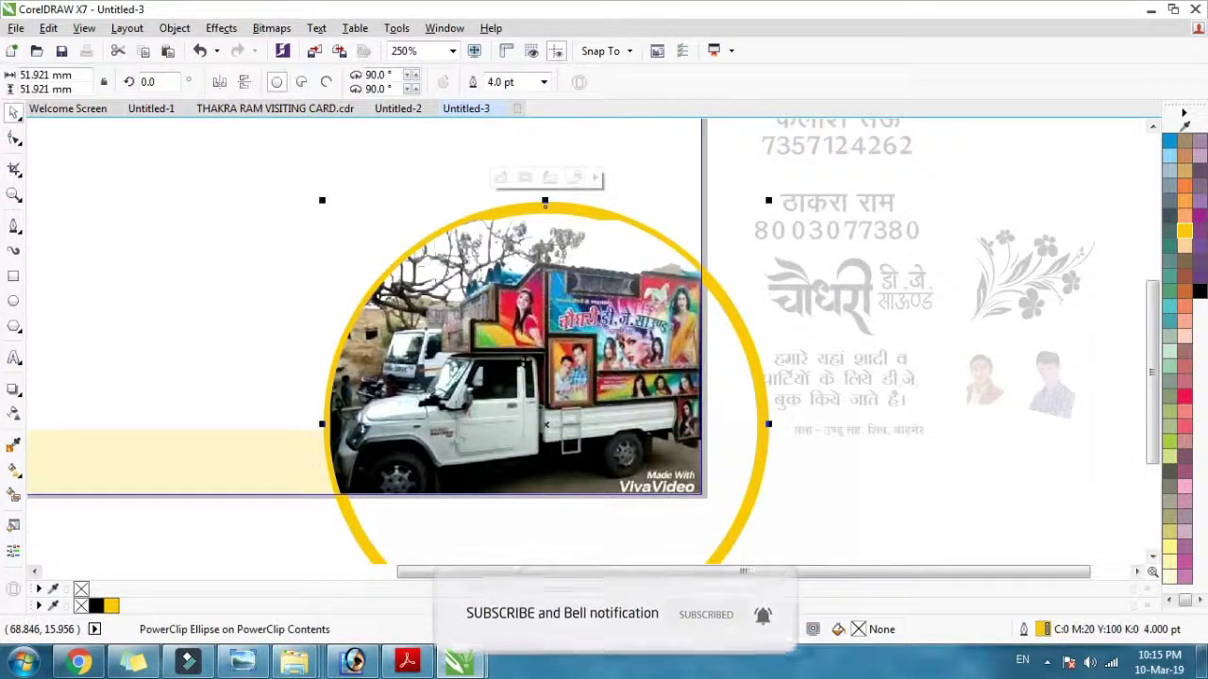
pyautogui.keyDown('ctrl'); pyautogui.click(848, 449); pyautogui.keyUp('ctrl')
# PowerClip the yellow bottom strip inside the black card rectangle and open the card's contents for editing
pyautogui.click(483, 437)
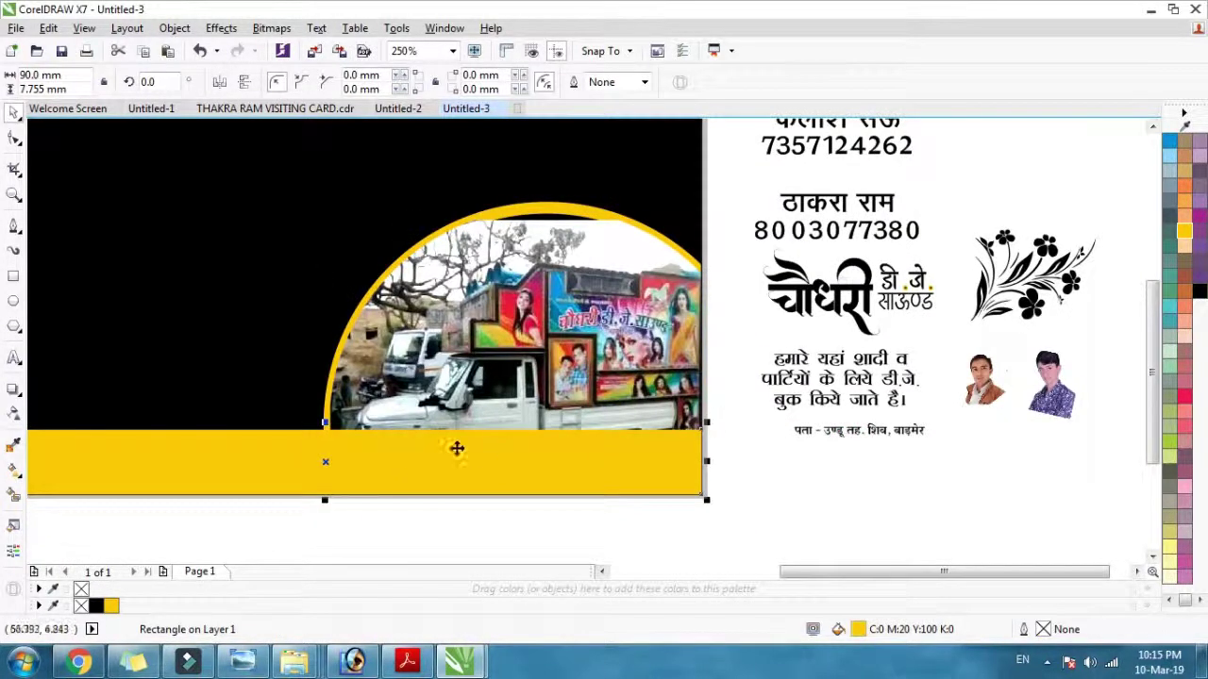
pyautogui.rightClick(478, 463)
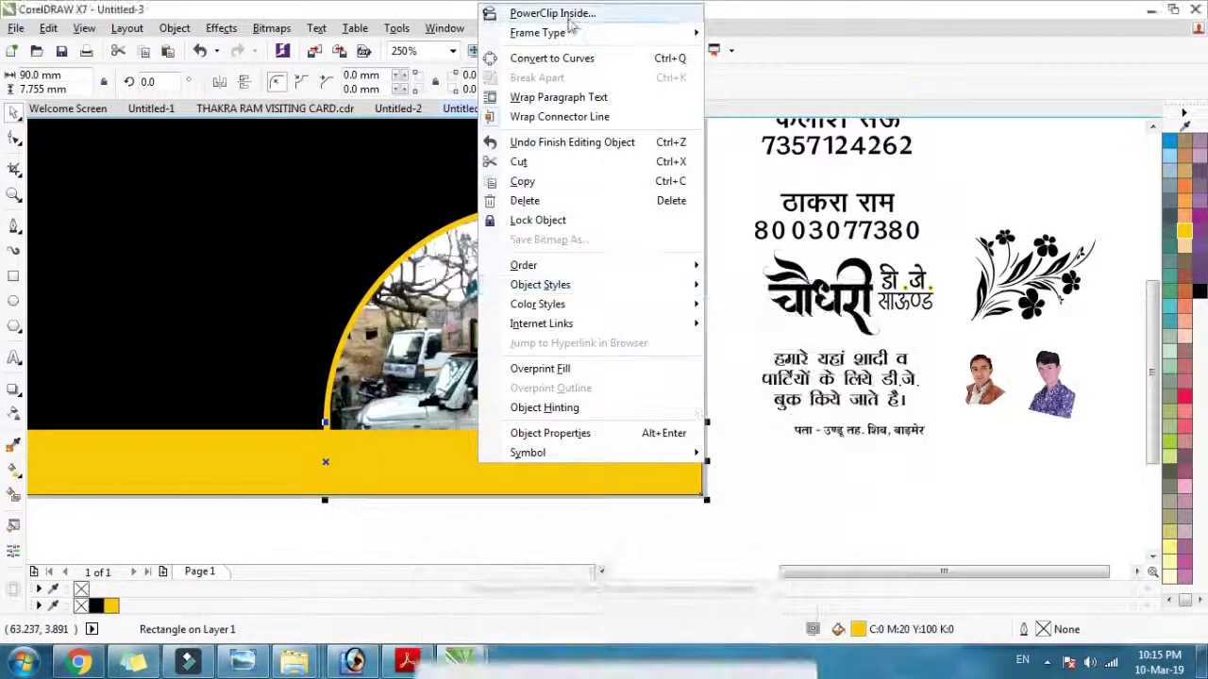
pyautogui.click(557, 15)
pyautogui.click(305, 229)
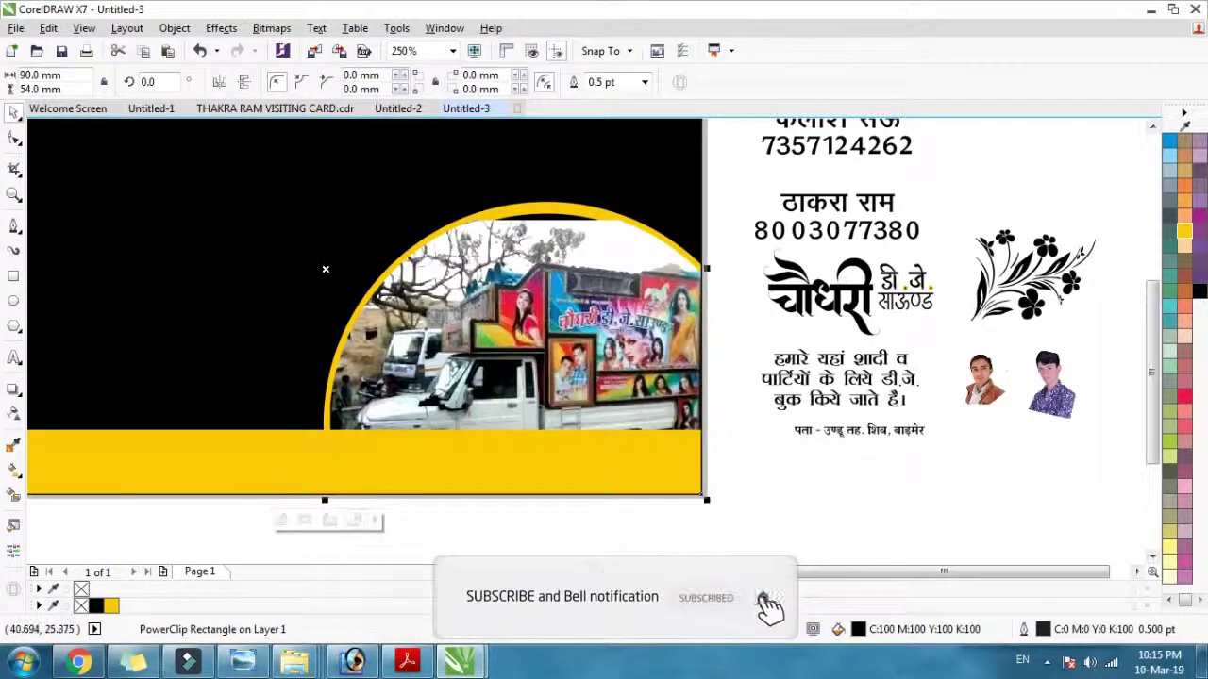
pyautogui.doubleClick(289, 281)
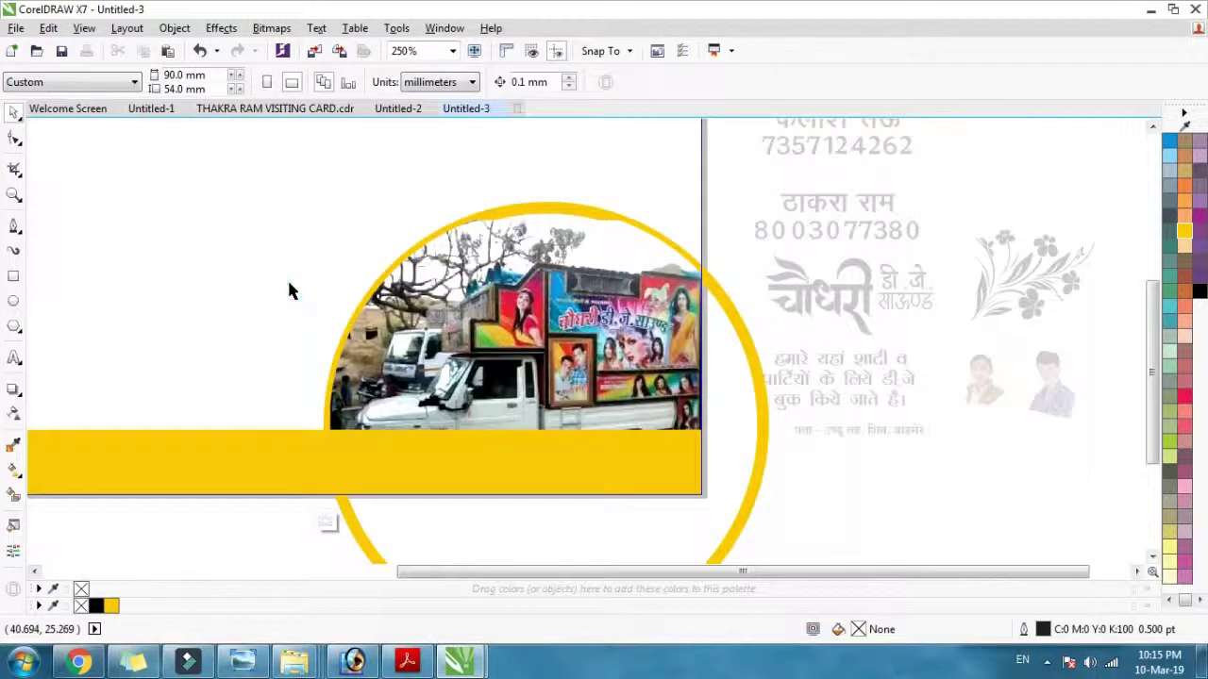
# Bring the circle with the van photo in front of the yellow strip and finish editing the card's contents
pyautogui.click(453, 355)
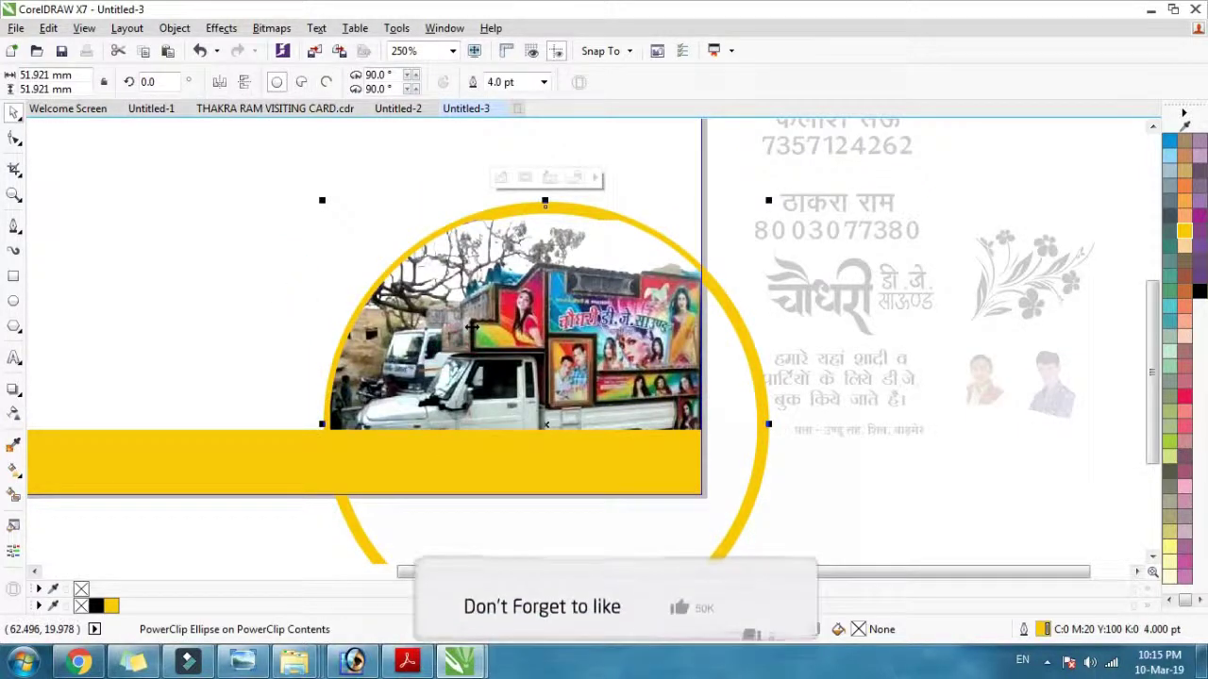
pyautogui.hotkey('shift', 'pageup')
pyautogui.click(832, 491)
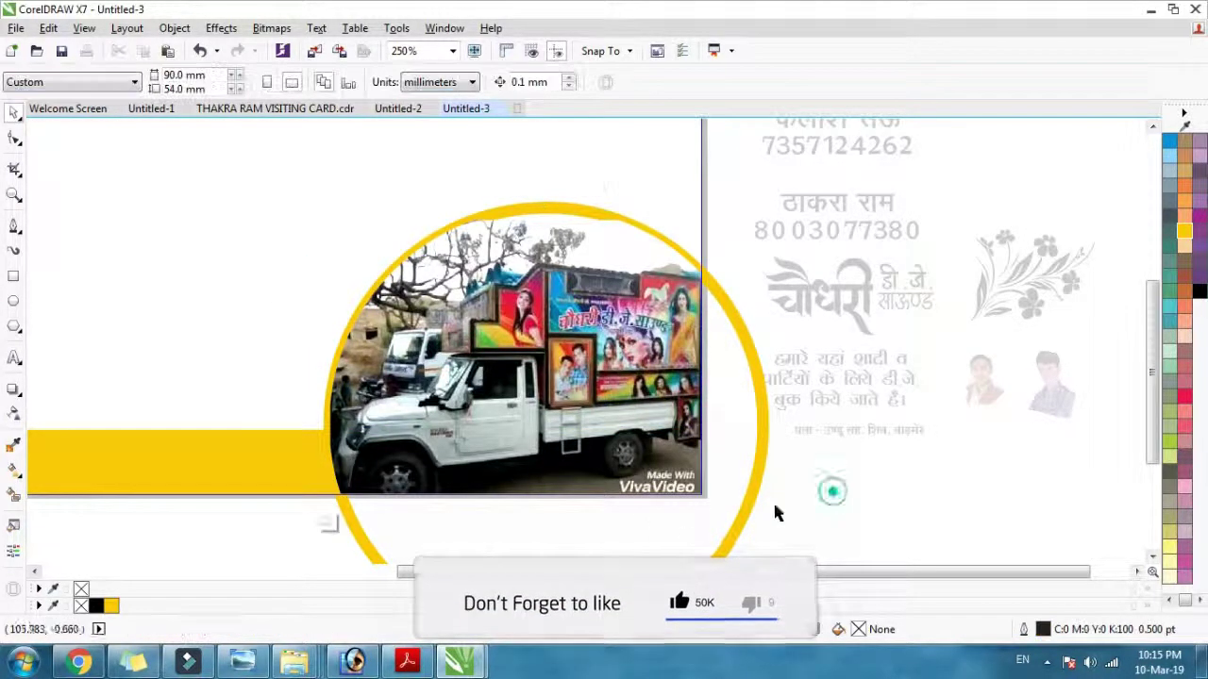
pyautogui.keyDown('ctrl'); pyautogui.click(844, 496); pyautogui.keyUp('ctrl')
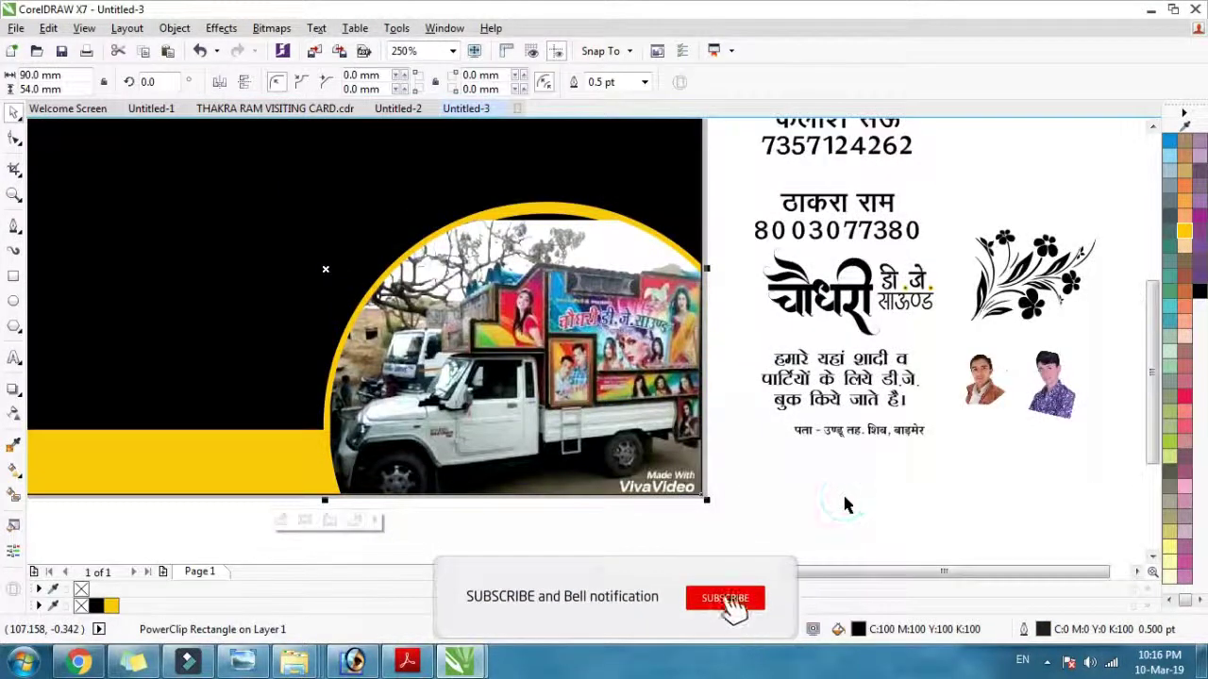
# Reopen the card's contents and apply a linear transparency that fades the yellow strip from solid at the left to clear over the van
pyautogui.keyDown('ctrl'); pyautogui.click(269, 467); pyautogui.keyUp('ctrl')
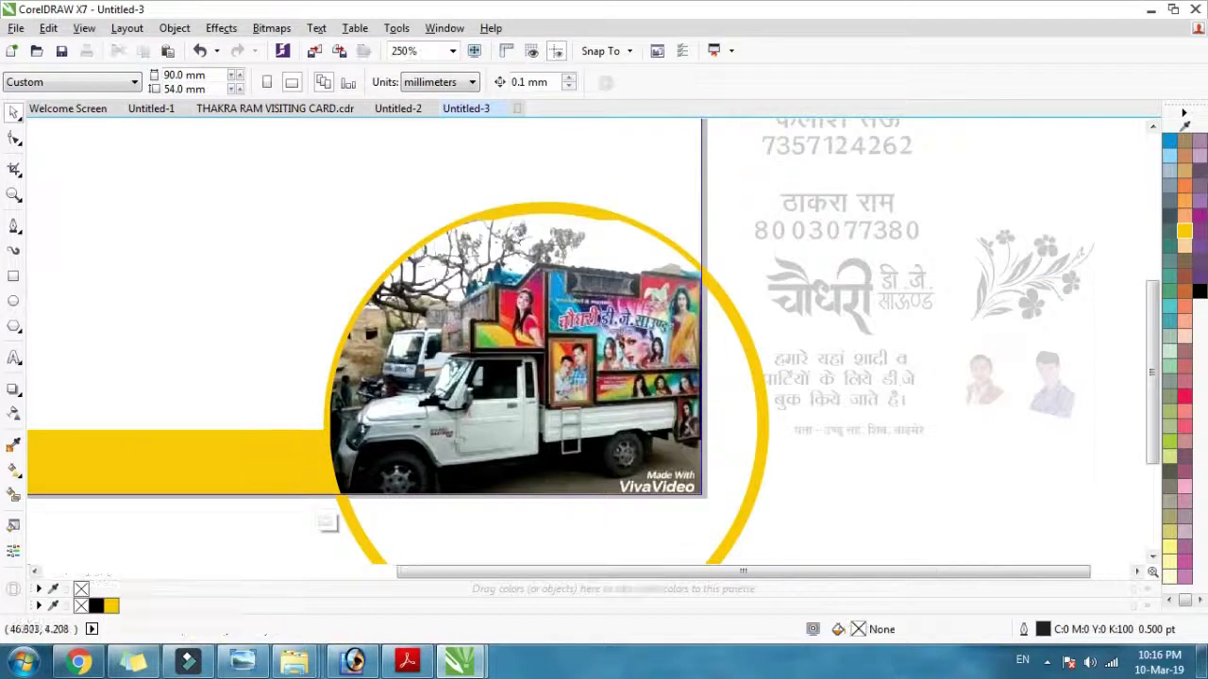
pyautogui.click(258, 459)
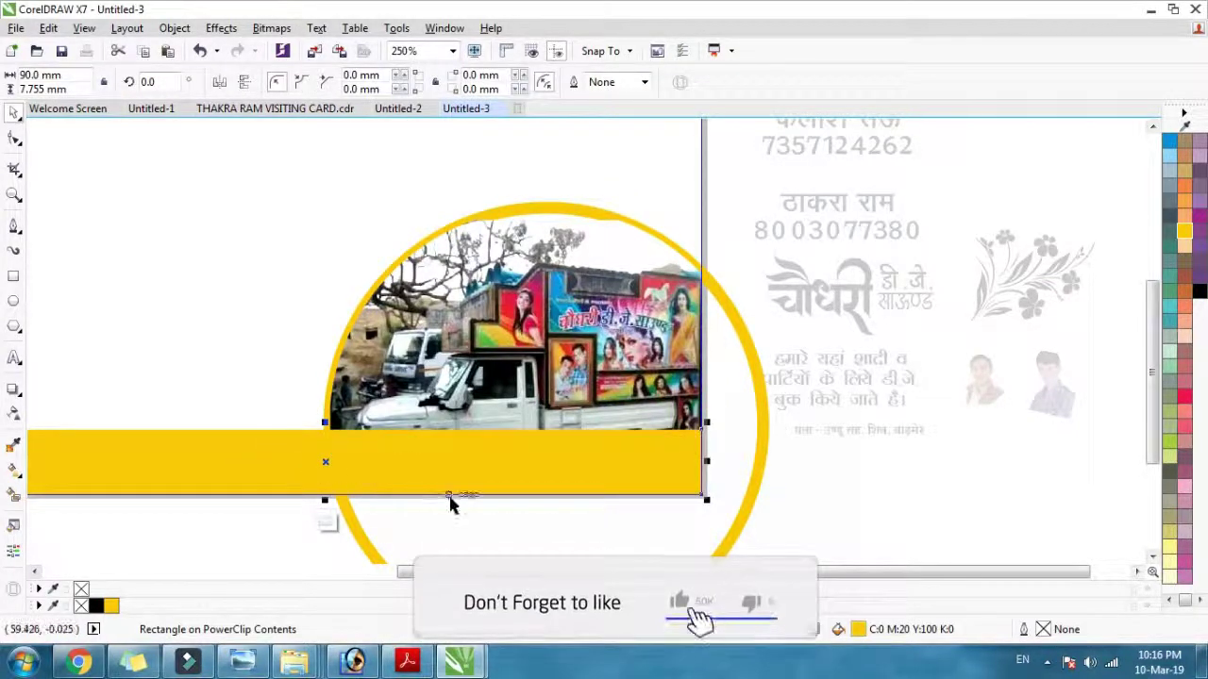
pyautogui.click(14, 413)
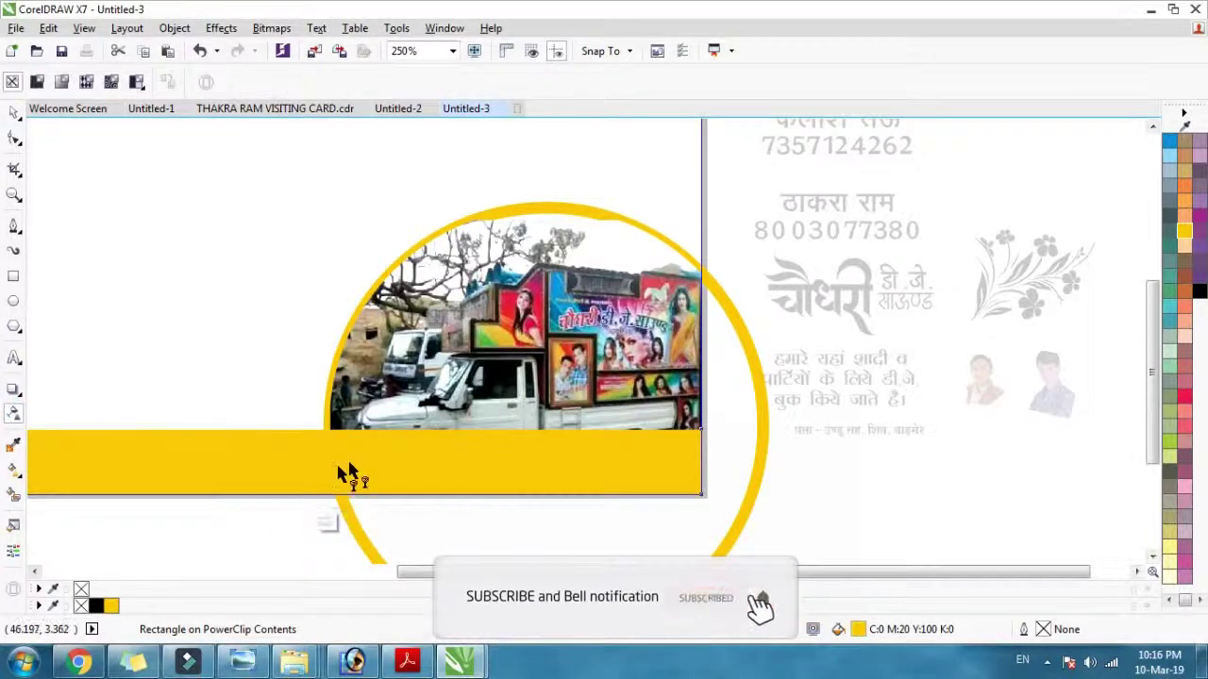
pyautogui.moveTo(595, 470); pyautogui.dragTo(615, 467)
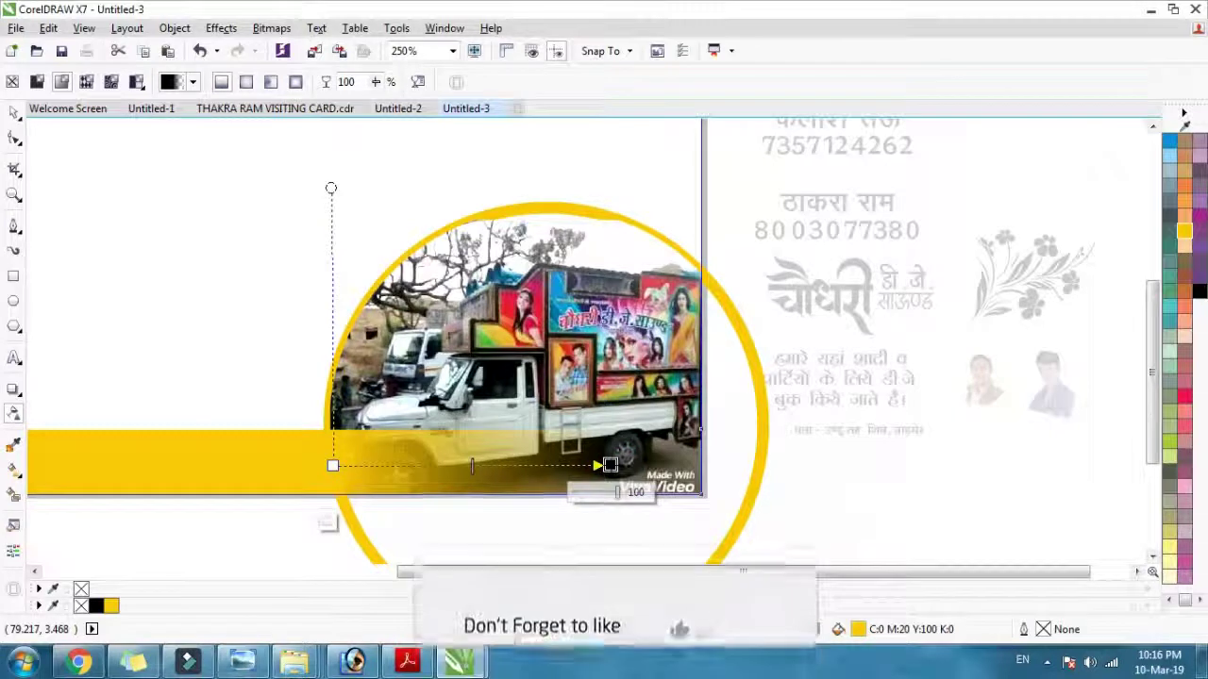
pyautogui.moveTo(330, 464); pyautogui.dragTo(291, 461)
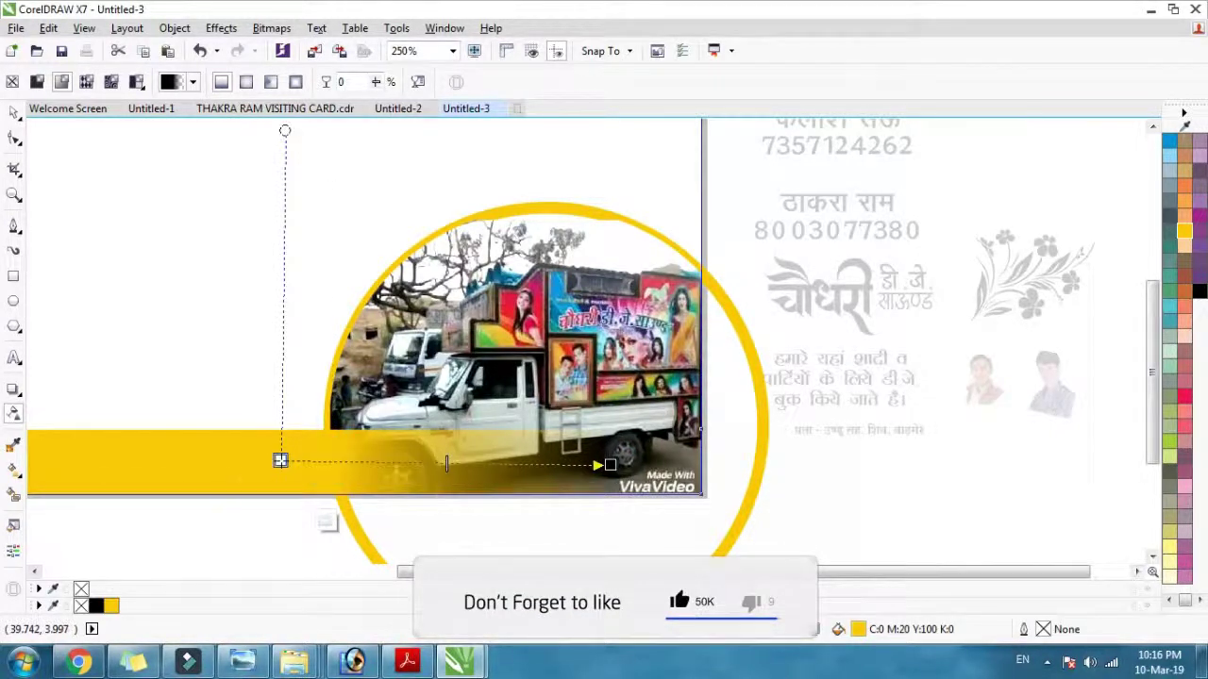
pyautogui.moveTo(610, 464); pyautogui.dragTo(508, 469)
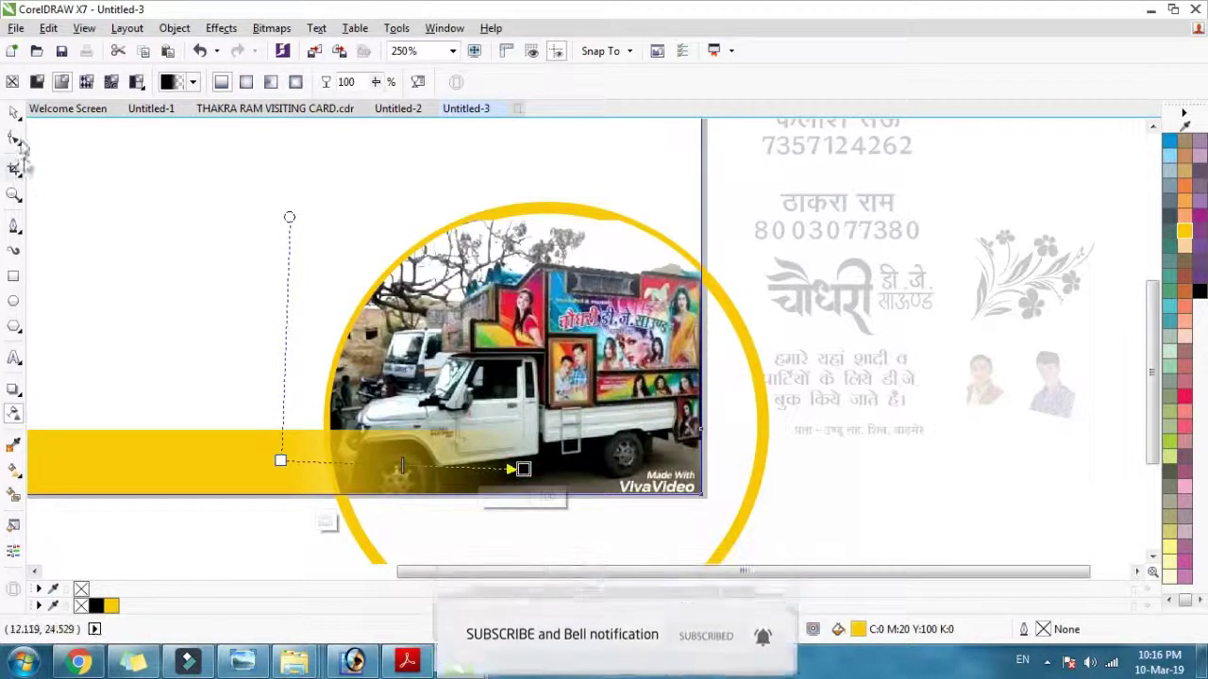
pyautogui.click(14, 111)
# Bring the van circle to the front, add a black drop shadow with opacity 37 and feathering 15, and finish editing the card's contents
pyautogui.click(593, 298)
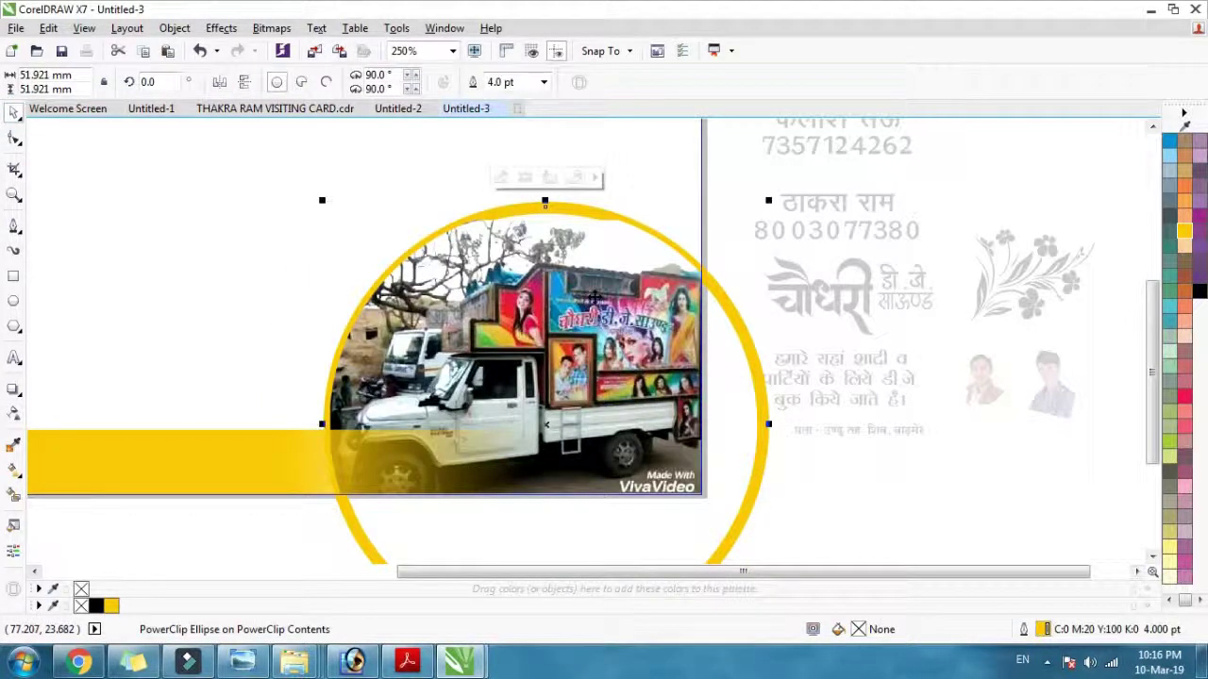
pyautogui.click(842, 513)
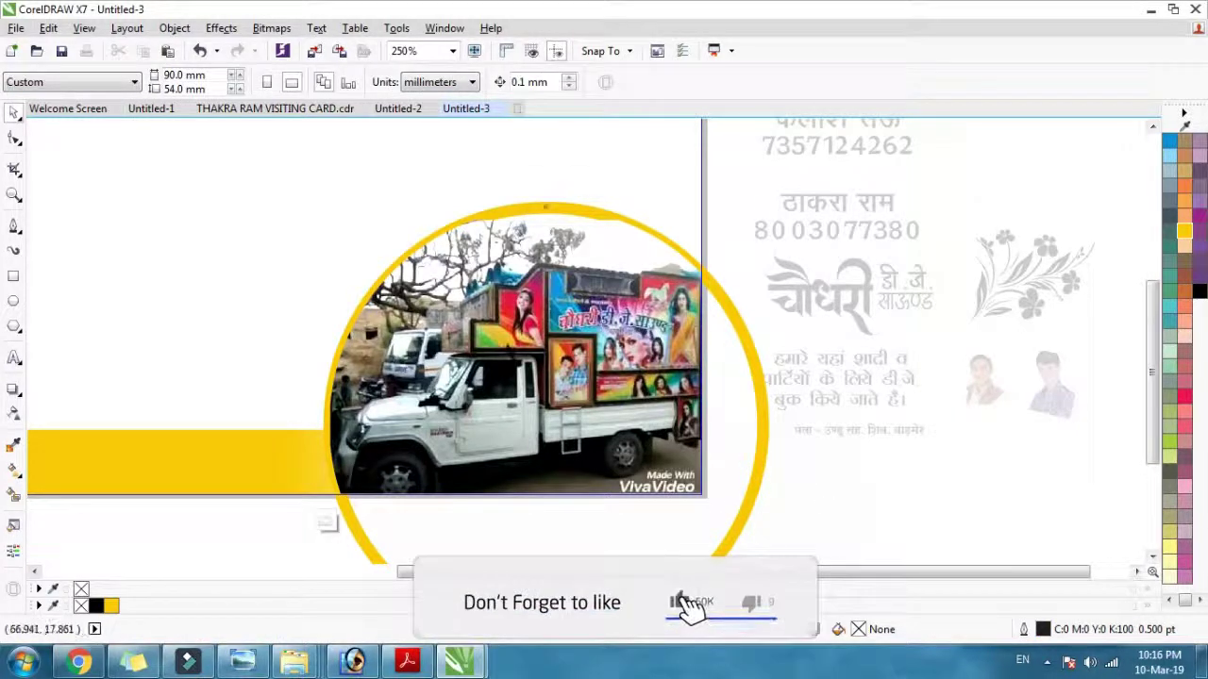
pyautogui.click(503, 342)
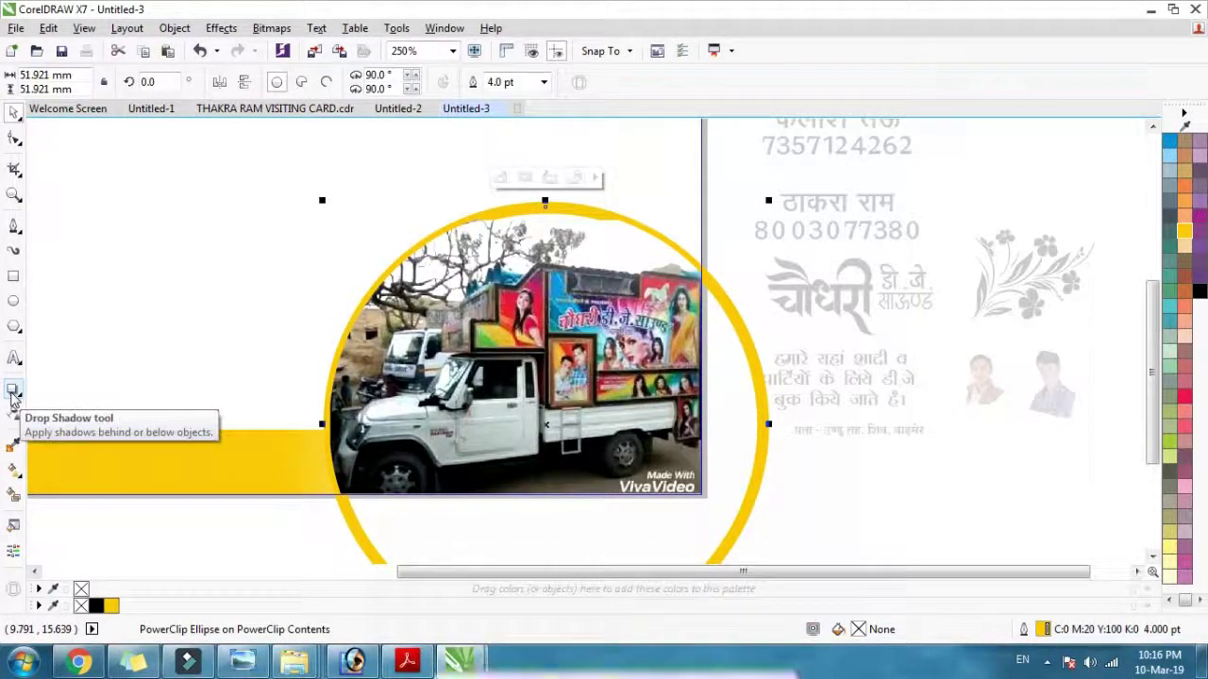
pyautogui.click(14, 391)
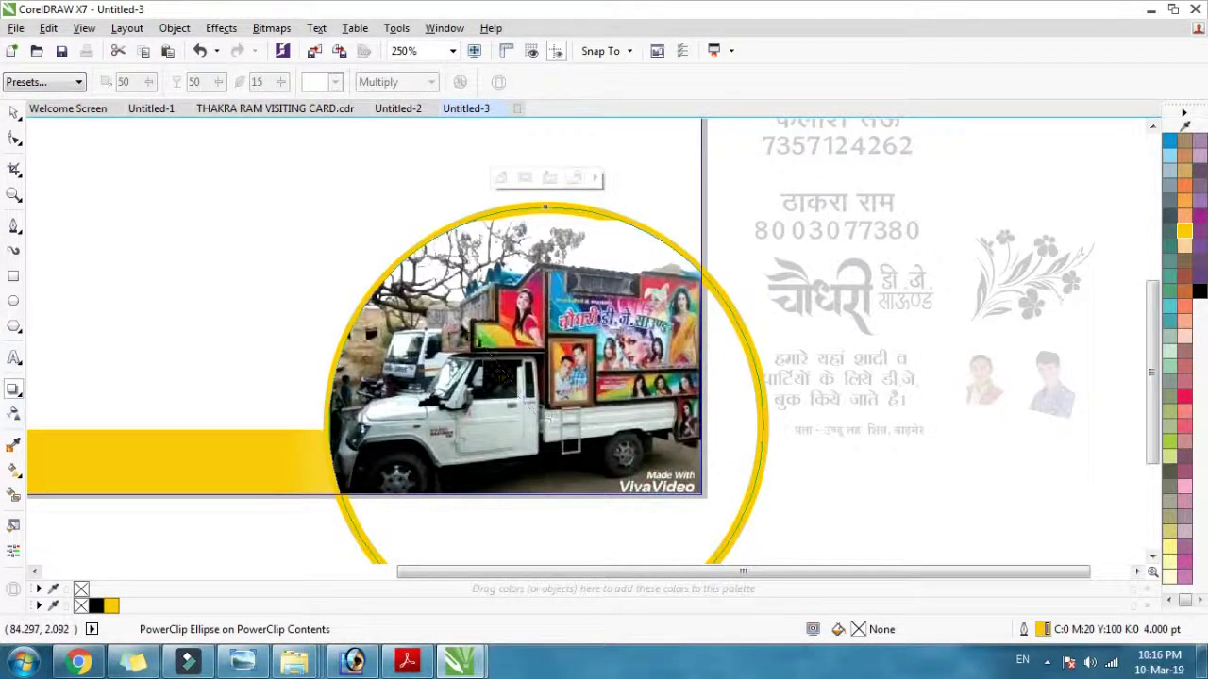
pyautogui.moveTo(373, 234); pyautogui.dragTo(377, 236)
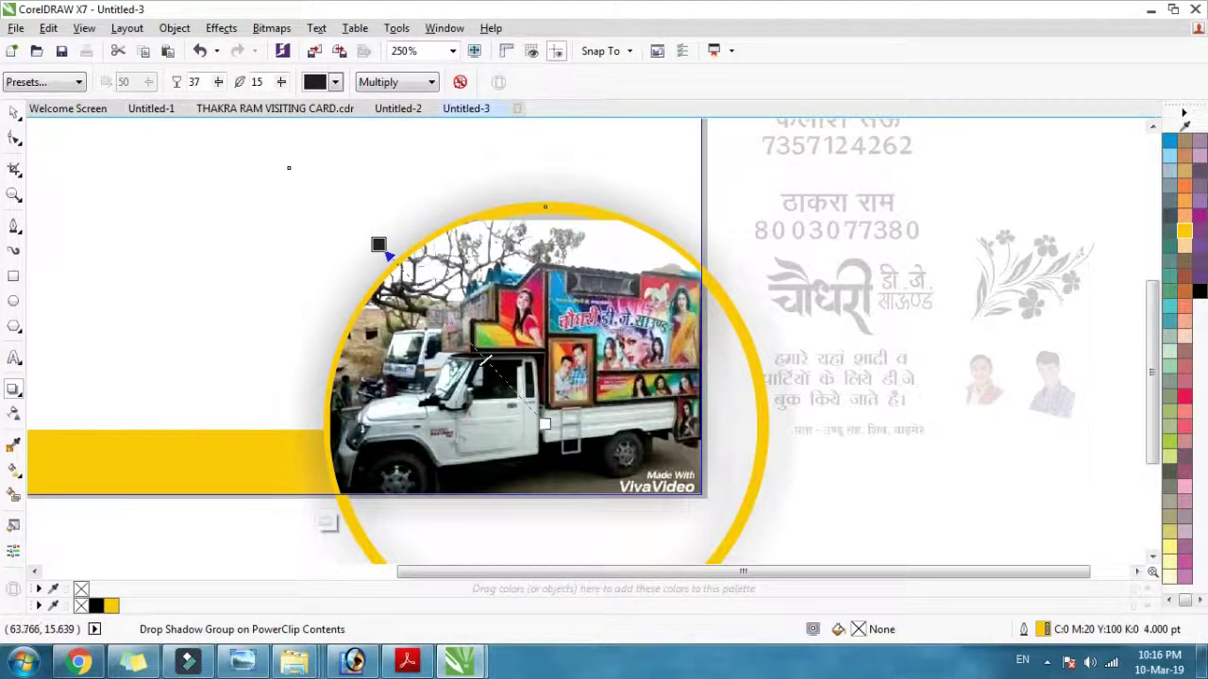
pyautogui.click(10, 113)
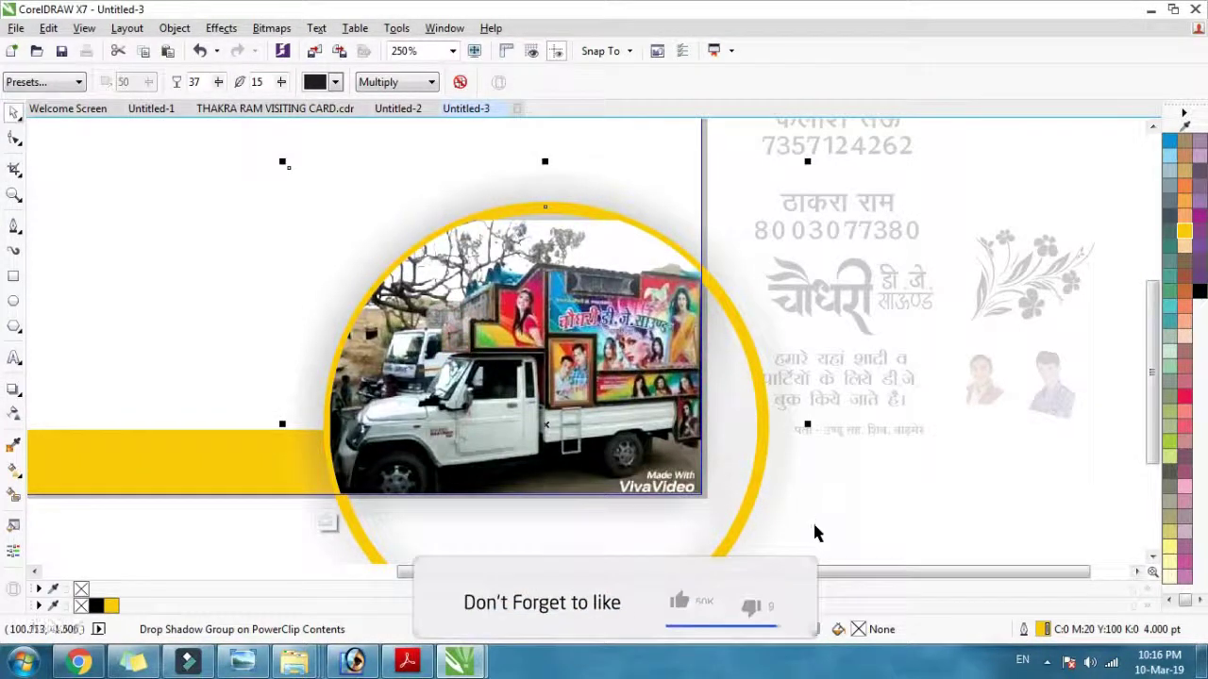
pyautogui.keyDown('ctrl'); pyautogui.click(860, 486); pyautogui.keyUp('ctrl')
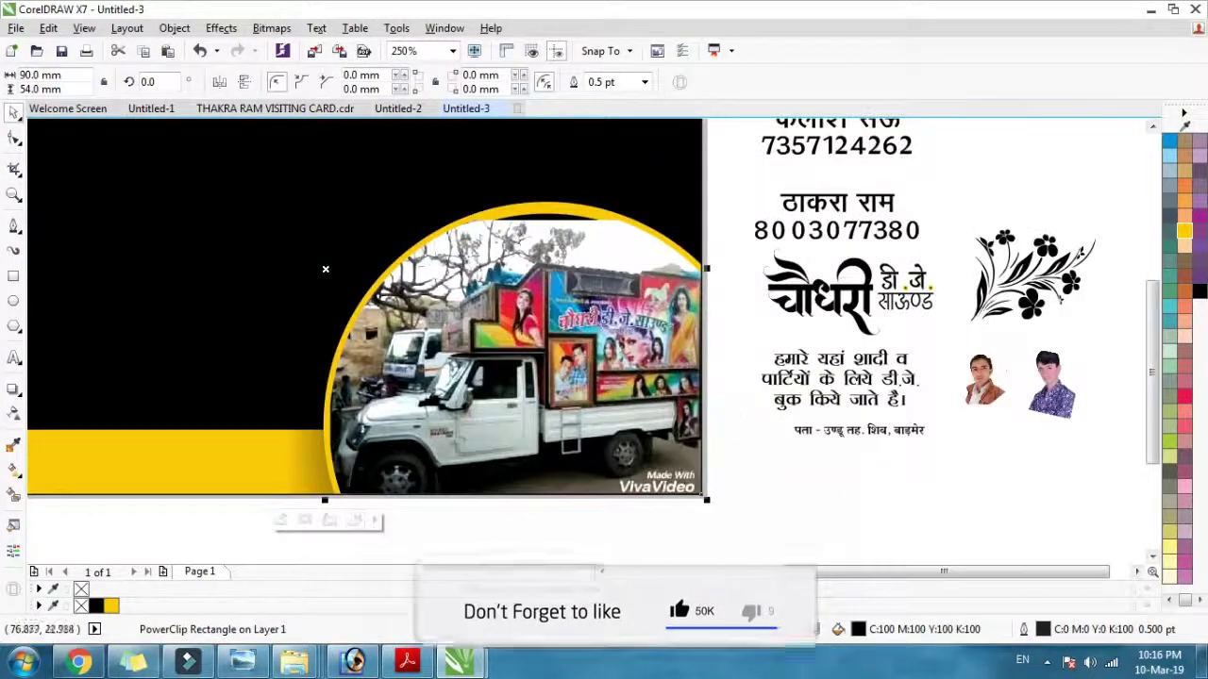
# Reopen the nested circle's contents, enlarge the van photo to about 49 by 36 mm to fill the circle, and finish editing both PowerClips
pyautogui.keyDown('ctrl'); pyautogui.click(612, 312); pyautogui.keyUp('ctrl')
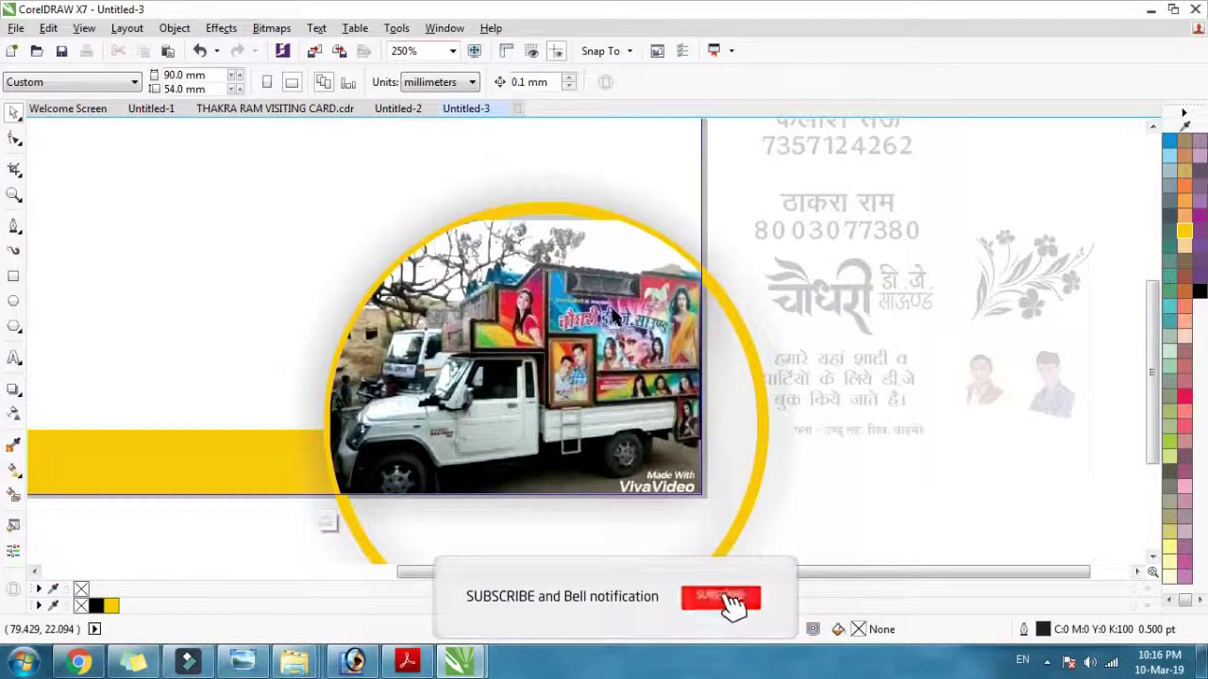
pyautogui.click(612, 312)
pyautogui.click(634, 274)
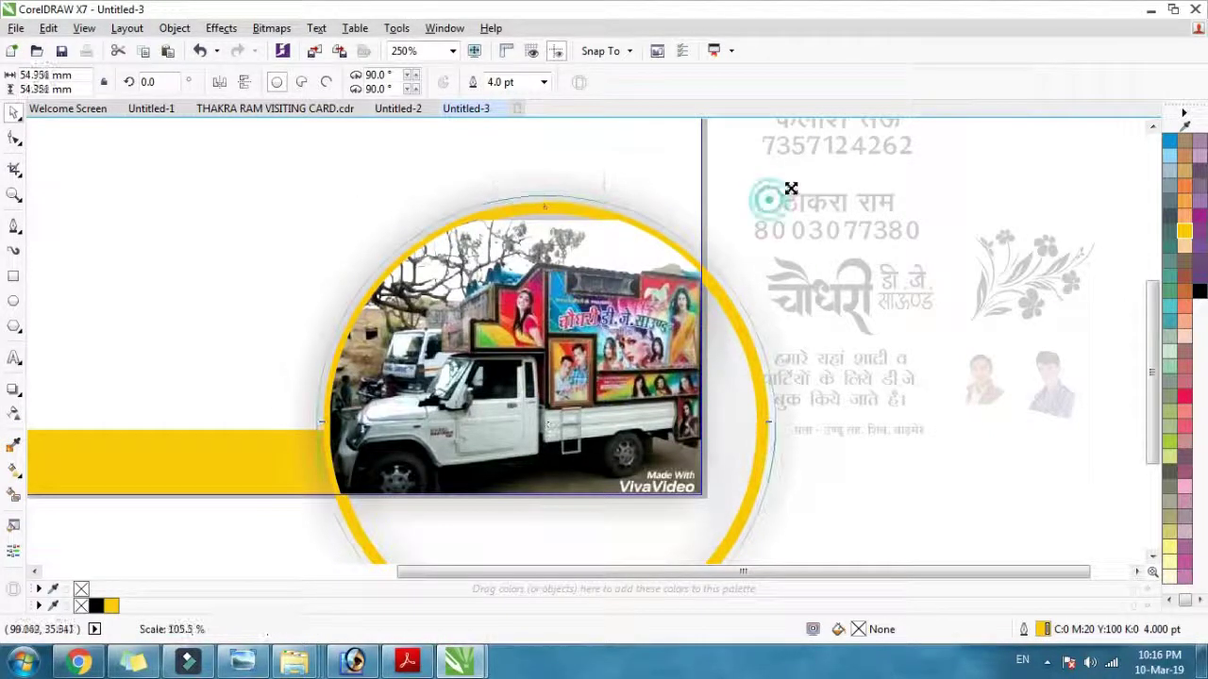
pyautogui.keyDown('ctrl'); pyautogui.click(622, 291); pyautogui.keyUp('ctrl')
pyautogui.click(620, 281)
pyautogui.moveTo(707, 213); pyautogui.dragTo(728, 199)
pyautogui.keyDown('ctrl'); pyautogui.click(891, 470); pyautogui.keyUp('ctrl')
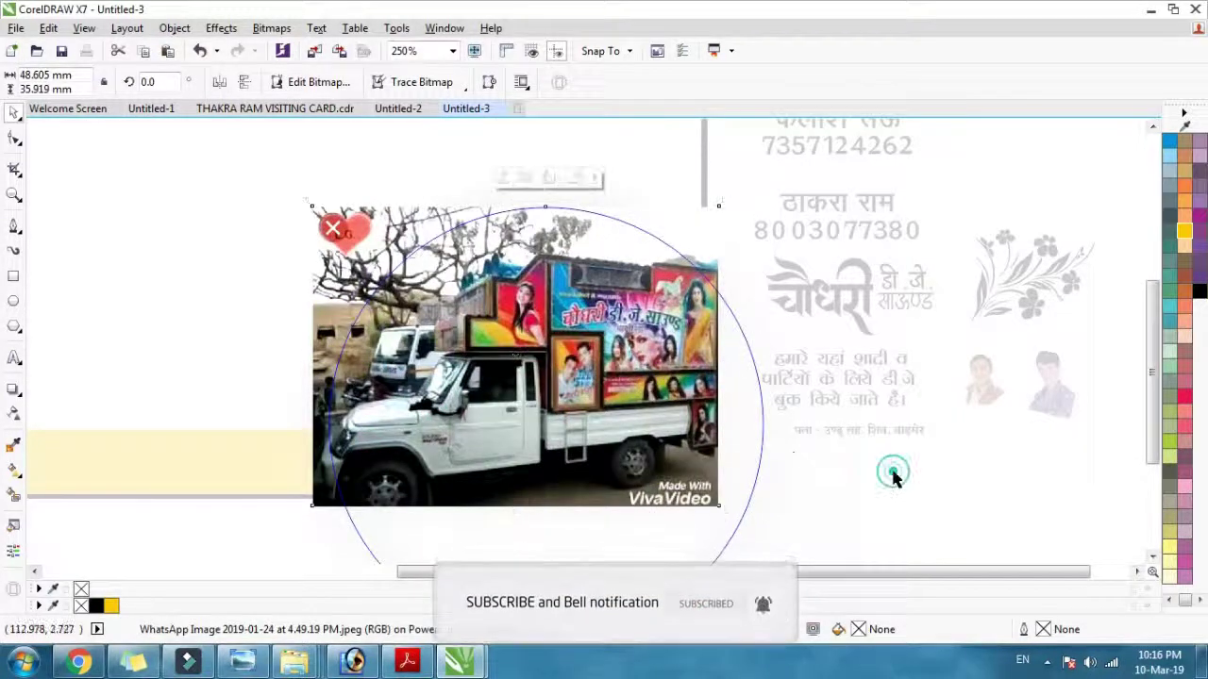
pyautogui.keyDown('ctrl'); pyautogui.click(888, 471); pyautogui.keyUp('ctrl')
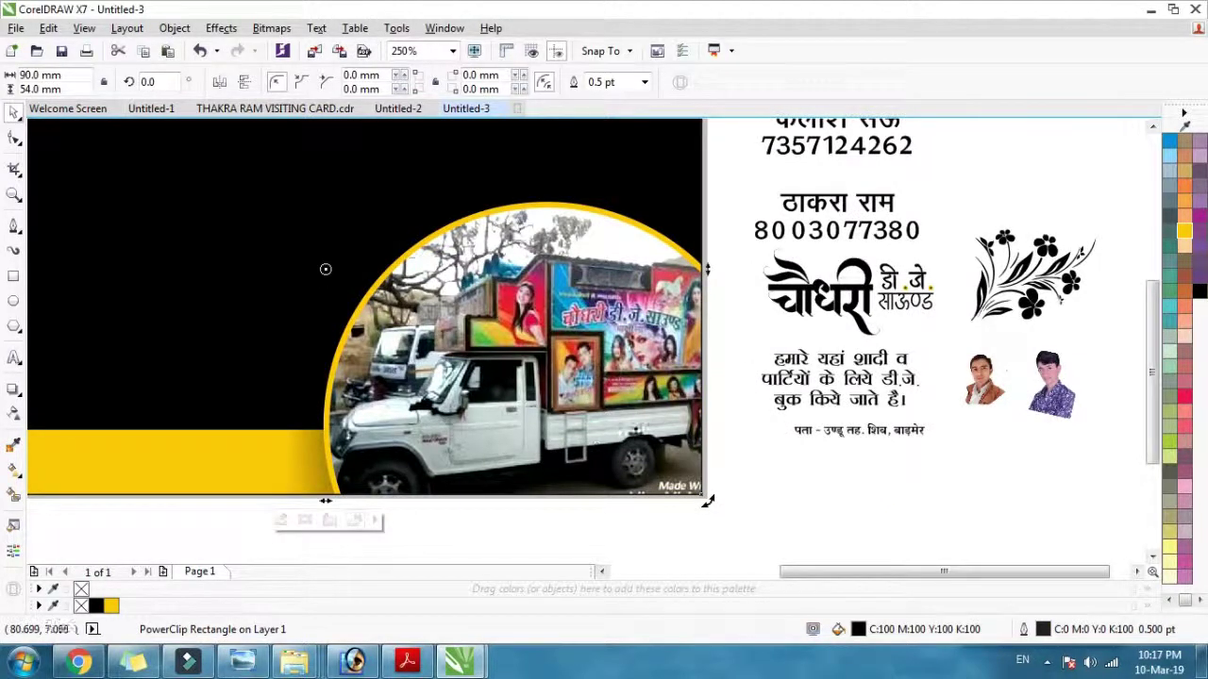
pyautogui.click(768, 525)
# Place the चौधरी title in the card's upper left area, fill it with the strip's yellow, and enlarge it to about 34 by 25 mm
pyautogui.press('F4')
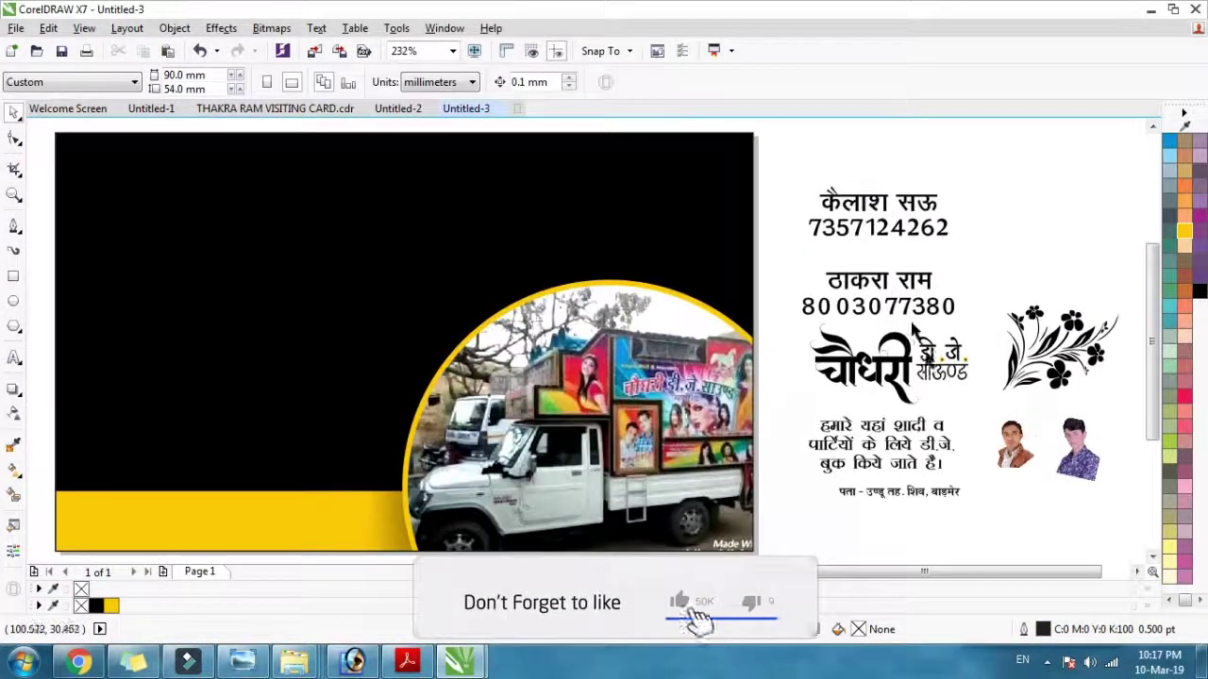
pyautogui.click(878, 376)
pyautogui.moveTo(880, 376)
pyautogui.mouseDown()
pyautogui.moveTo(528, 311)
pyautogui.moveTo(227, 234)
pyautogui.moveTo(332, 317)
pyautogui.mouseUp()
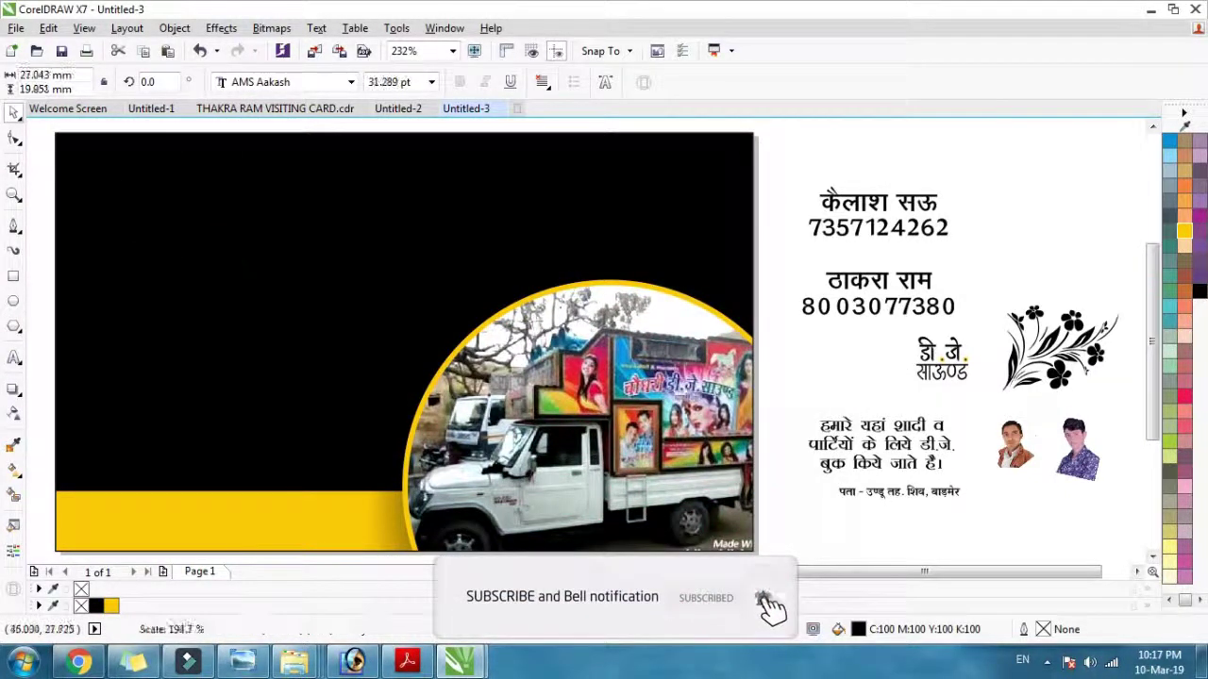
pyautogui.click(1183, 233)
pyautogui.moveTo(281, 244); pyautogui.dragTo(260, 258)
pyautogui.moveTo(291, 313); pyautogui.dragTo(340, 364)
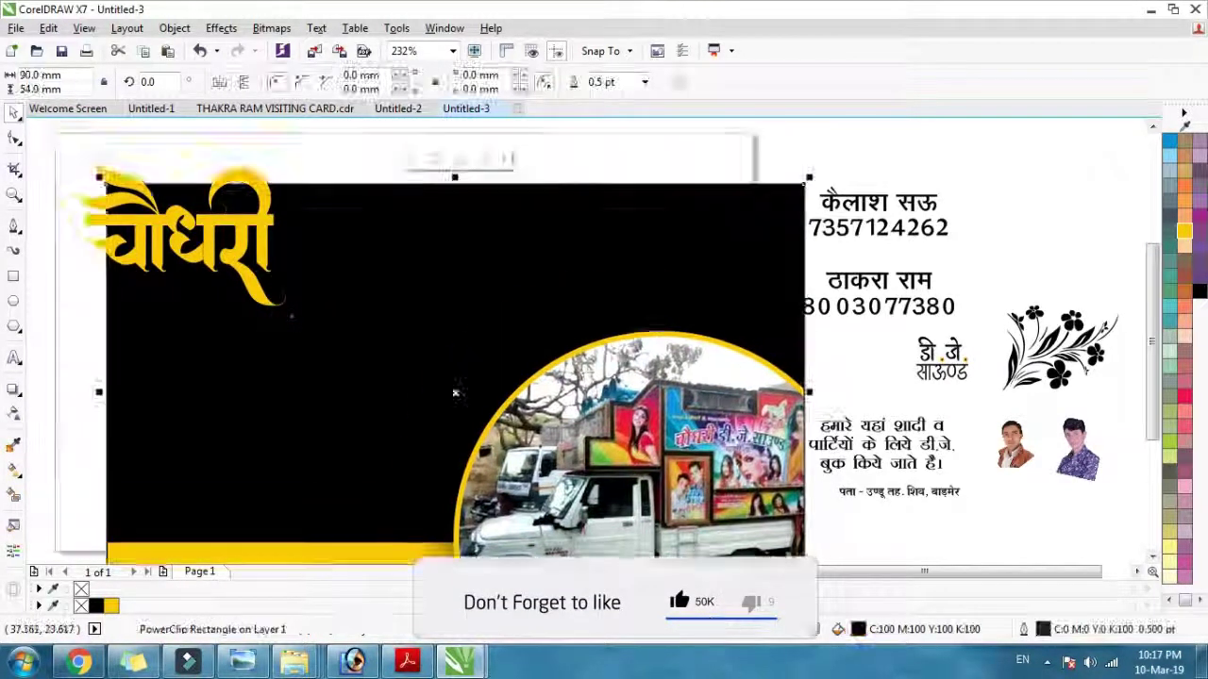
pyautogui.hotkey('ctrl', 'z')
pyautogui.click(261, 250)
pyautogui.moveTo(291, 311); pyautogui.dragTo(359, 359)
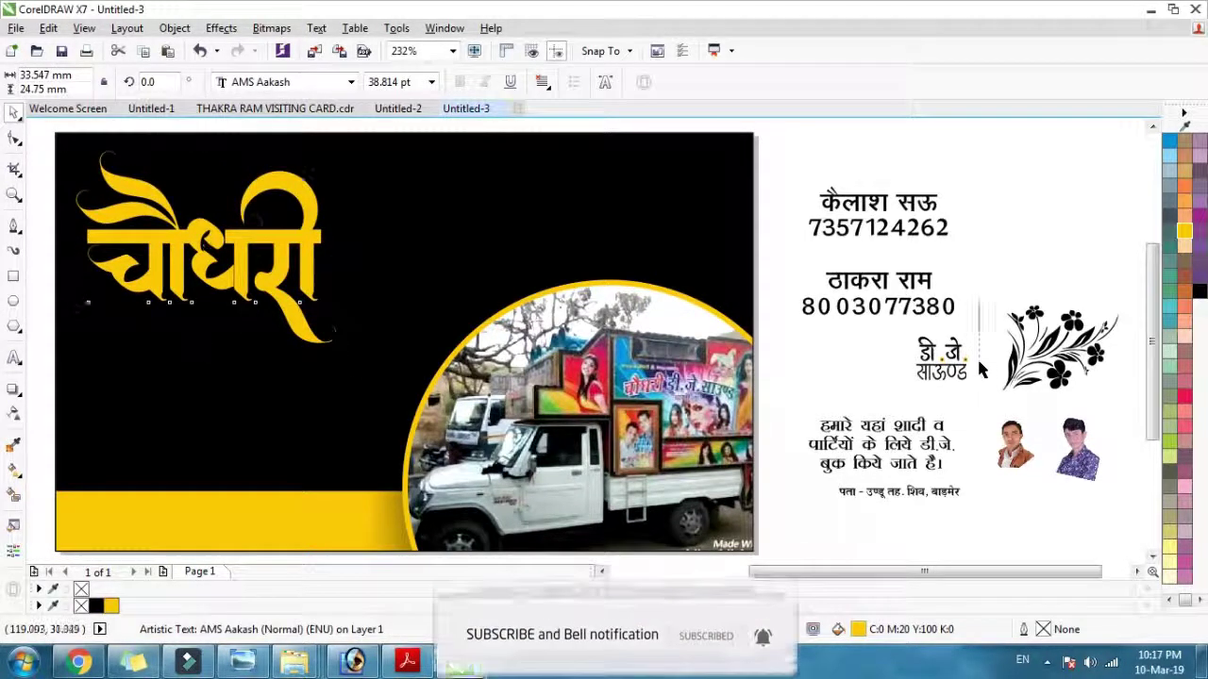
# Place the डी.जे. साऊण्ड lettering beside the title, enlarge it to about 12 by 10 mm, and fill it white
pyautogui.moveTo(976, 308); pyautogui.dragTo(903, 404)
pyautogui.moveTo(956, 353); pyautogui.dragTo(437, 296)
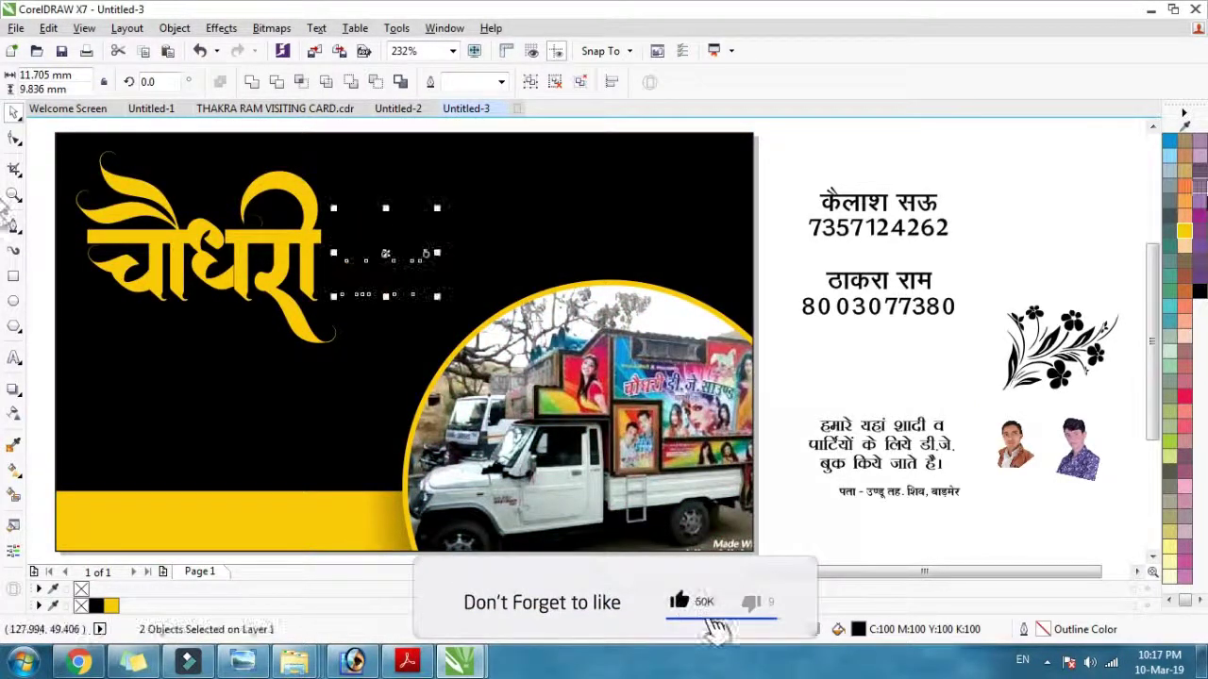
pyautogui.click(1169, 599)
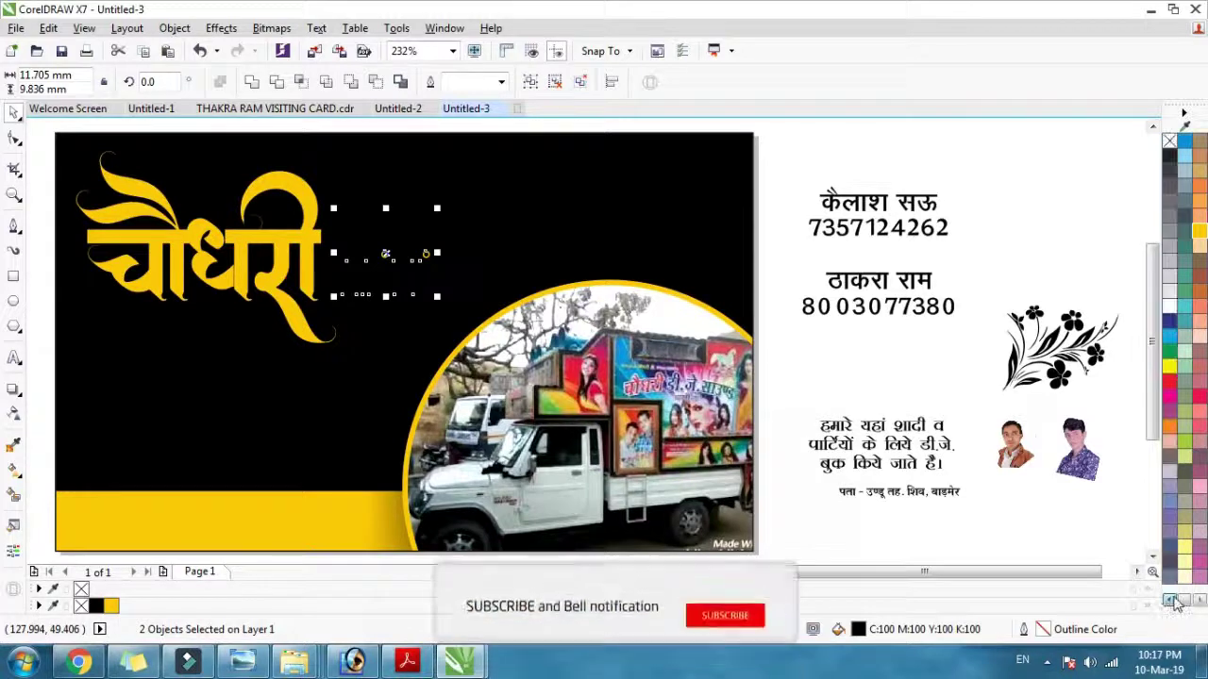
pyautogui.click(1169, 305)
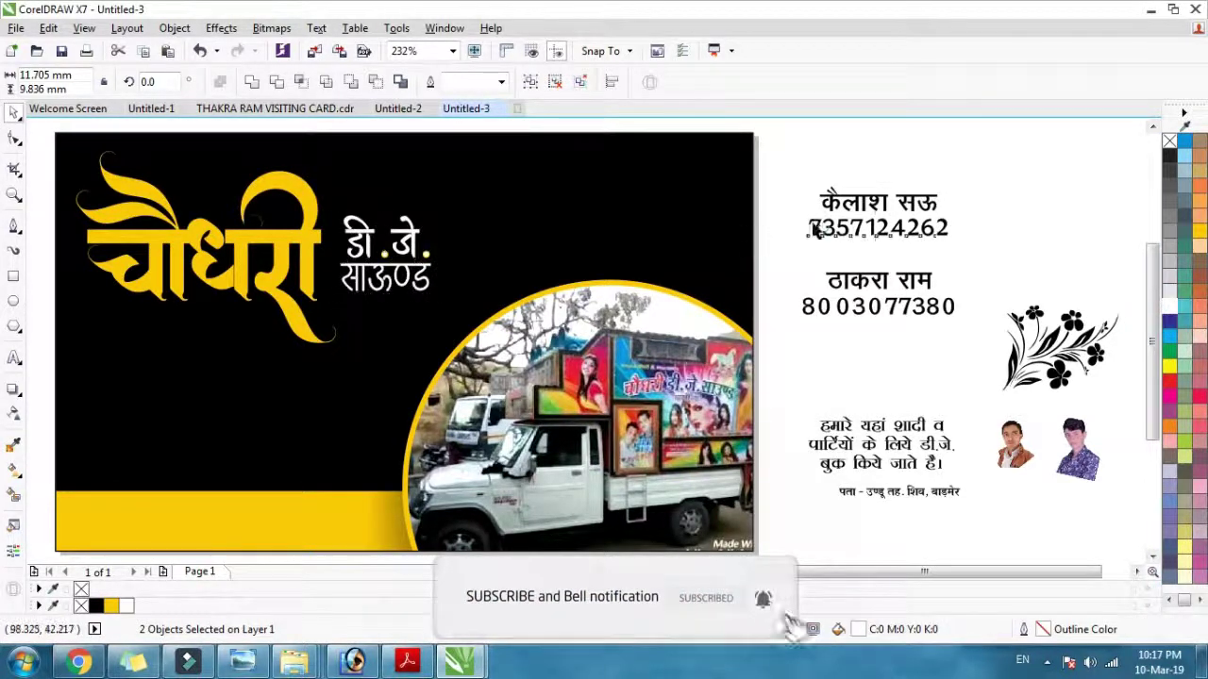
pyautogui.click(813, 229)
# Give the two dots in the डी.जे. lettering a yellow outline matching their fill
pyautogui.scroll(2, 428, 237)
pyautogui.click(396, 240)
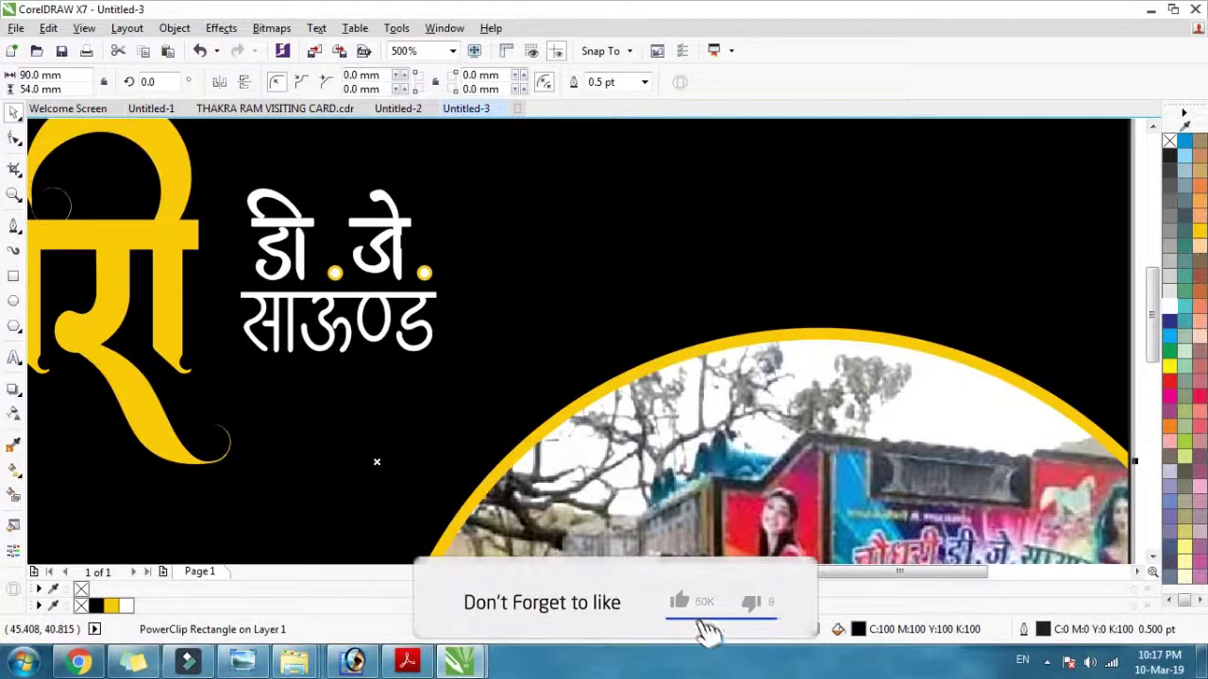
pyautogui.keyDown('ctrl'); pyautogui.click(396, 236); pyautogui.keyUp('ctrl')
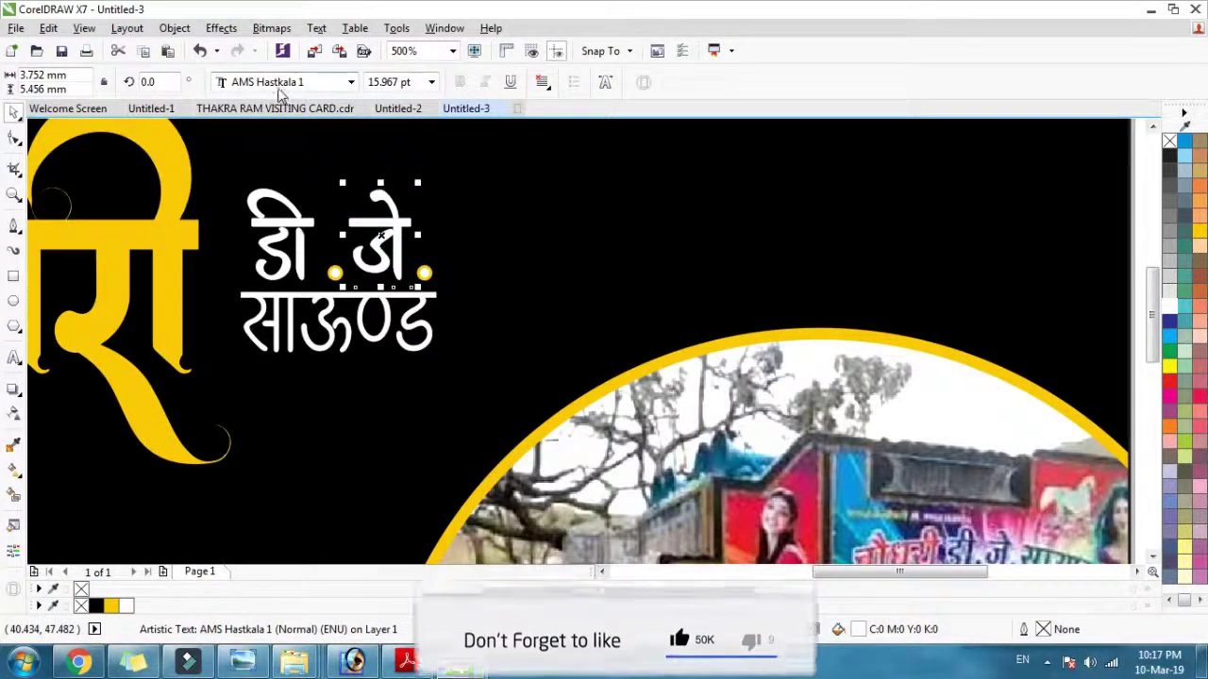
pyautogui.click(472, 231)
pyautogui.keyDown('ctrl'); pyautogui.click(424, 273); pyautogui.keyUp('ctrl')
pyautogui.keyDown('ctrl'); pyautogui.keyDown('shift'); pyautogui.click(335, 273); pyautogui.keyUp('shift'); pyautogui.keyUp('ctrl')
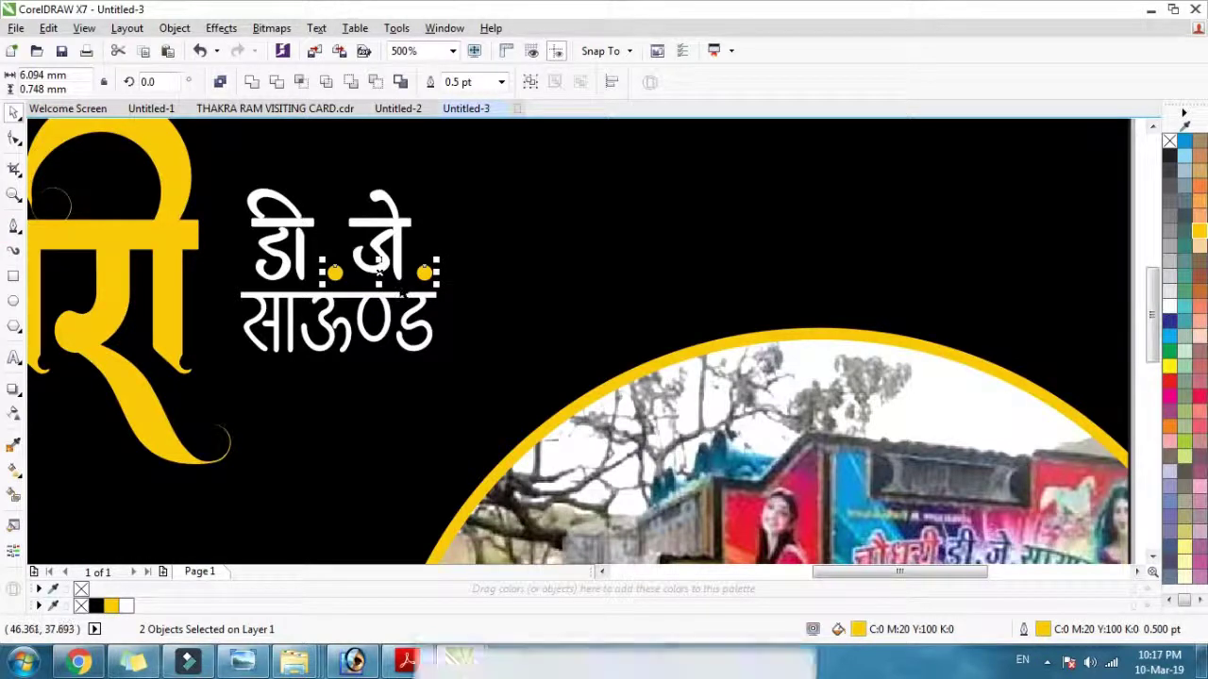
# Group the two yellow dots with the डी.जे. letters
pyautogui.hotkey('ctrl', 'g')
pyautogui.hotkey('ctrl', 'u')
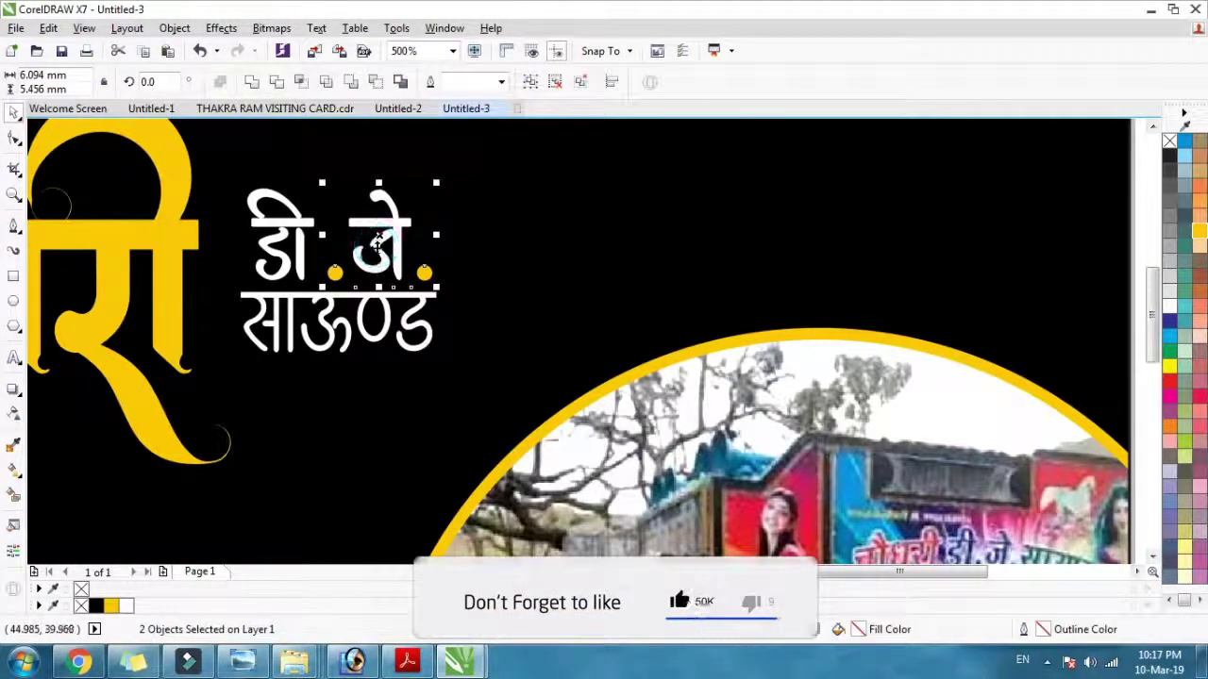
pyautogui.keyDown('shift'); pyautogui.click(300, 238); pyautogui.keyUp('shift')
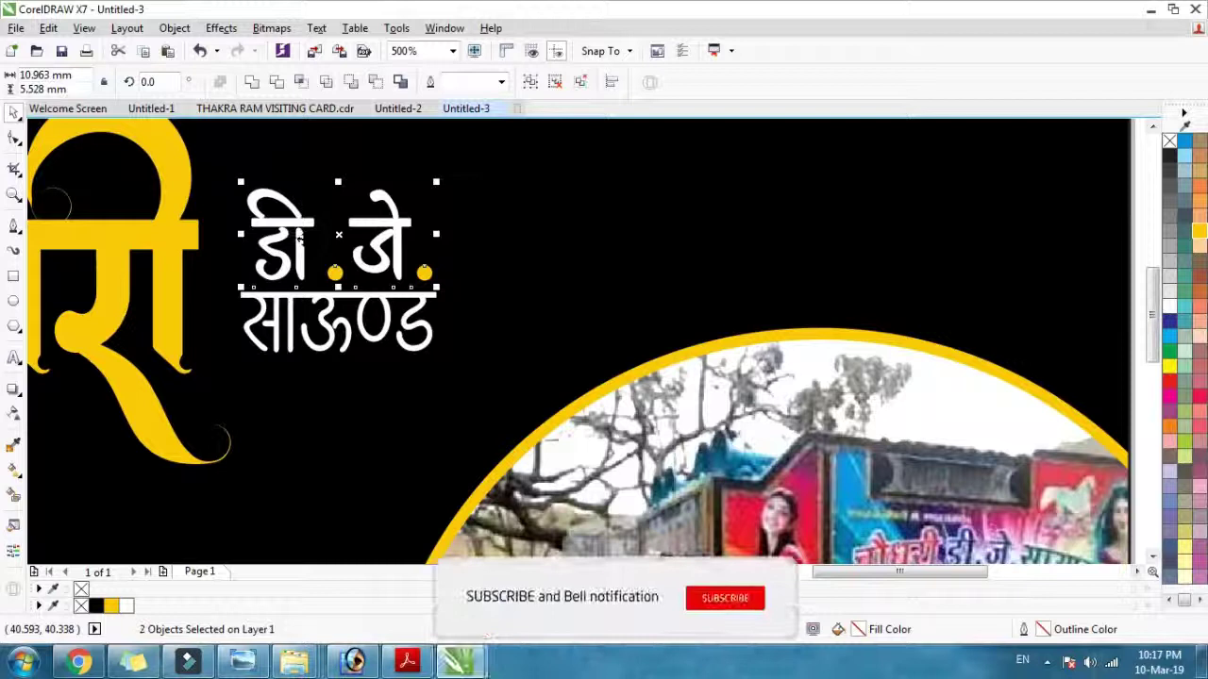
pyautogui.hotkey('ctrl', 'g')
# Move the three-line Hindi booking text onto the card's lower left area above the yellow strip and fill it white
pyautogui.scroll(-1, 436, 309)
pyautogui.click(828, 187)
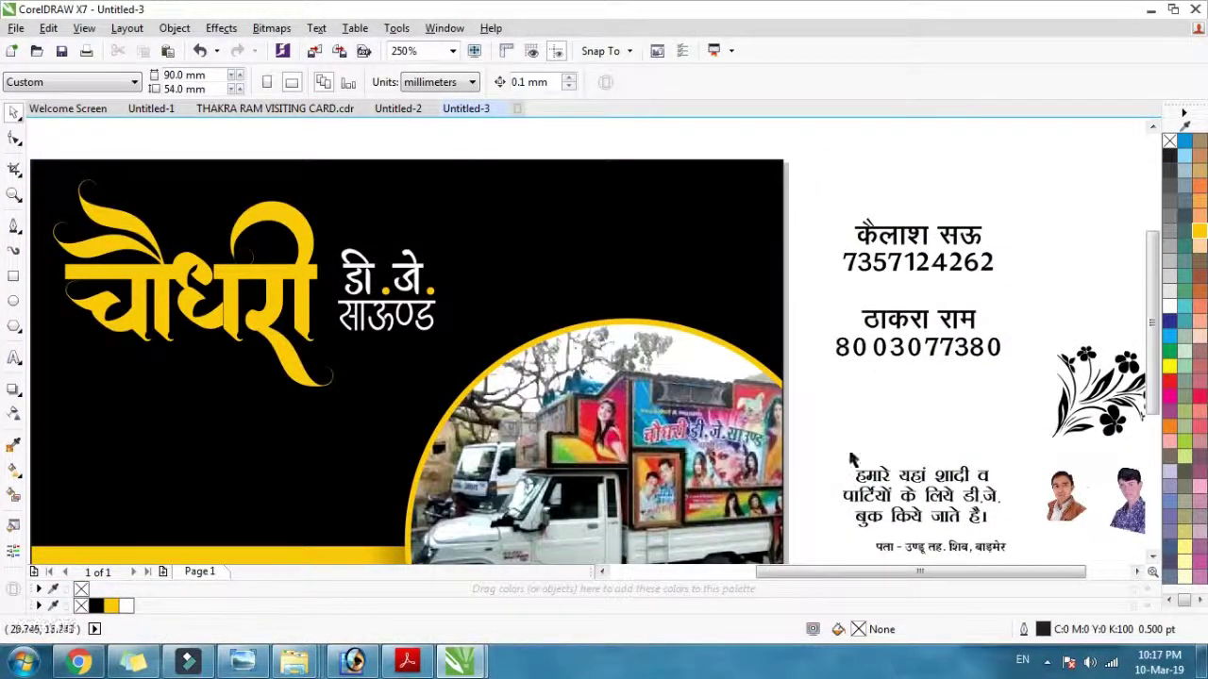
pyautogui.moveTo(939, 490); pyautogui.dragTo(174, 460)
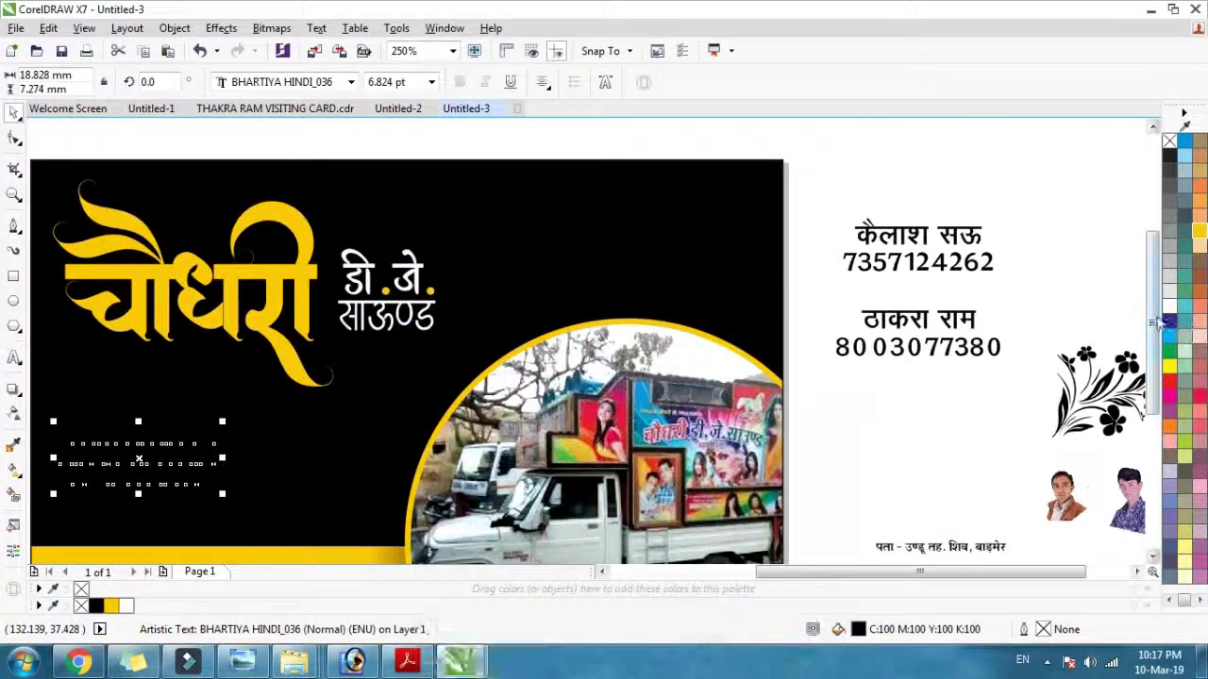
pyautogui.click(1168, 305)
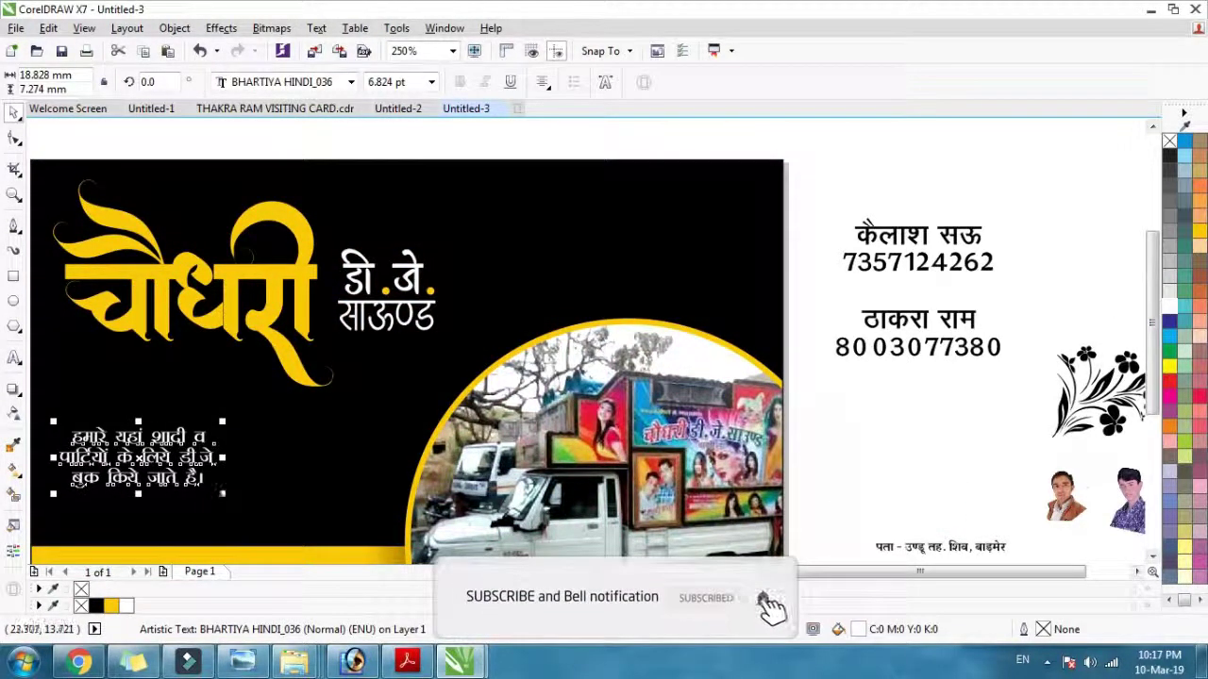
# Enlarge the three-line Hindi booking text to fill the black area above the yellow strip and adjust its position
pyautogui.moveTo(221, 491); pyautogui.dragTo(311, 529)
pyautogui.moveTo(290, 483); pyautogui.dragTo(308, 483)
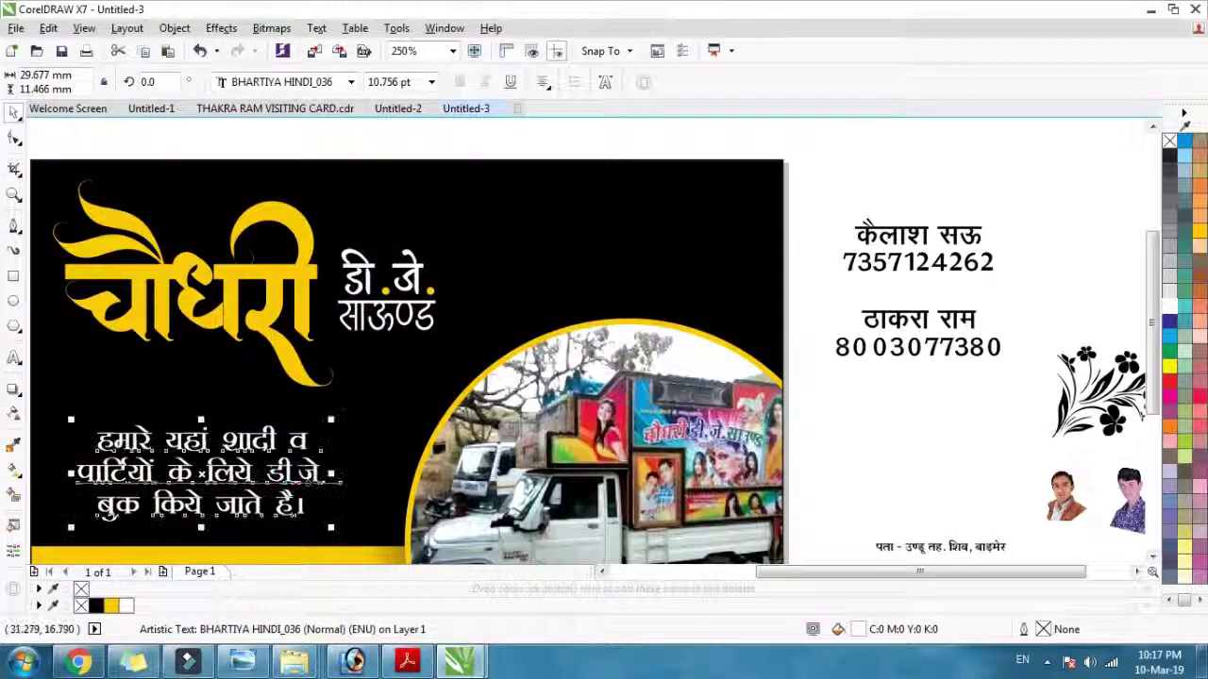
pyautogui.moveTo(331, 526); pyautogui.dragTo(368, 542)
pyautogui.moveTo(307, 485); pyautogui.dragTo(302, 474)
pyautogui.hotkey('ctrl', 'z')
# Place the floral ornament over the booking text, enlarge it to about 27 by 20 mm, and fill it 90% Black
pyautogui.click(926, 420)
pyautogui.click(1091, 394)
pyautogui.moveTo(1091, 394); pyautogui.dragTo(105, 469)
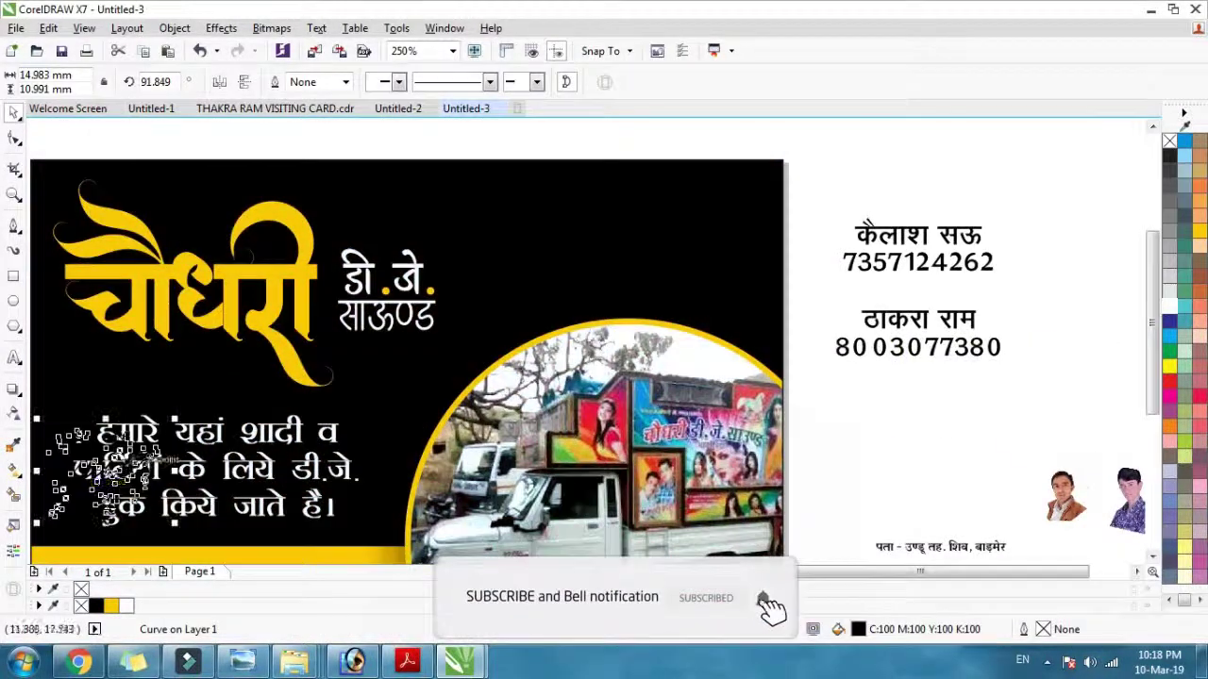
pyautogui.moveTo(174, 418); pyautogui.dragTo(274, 346)
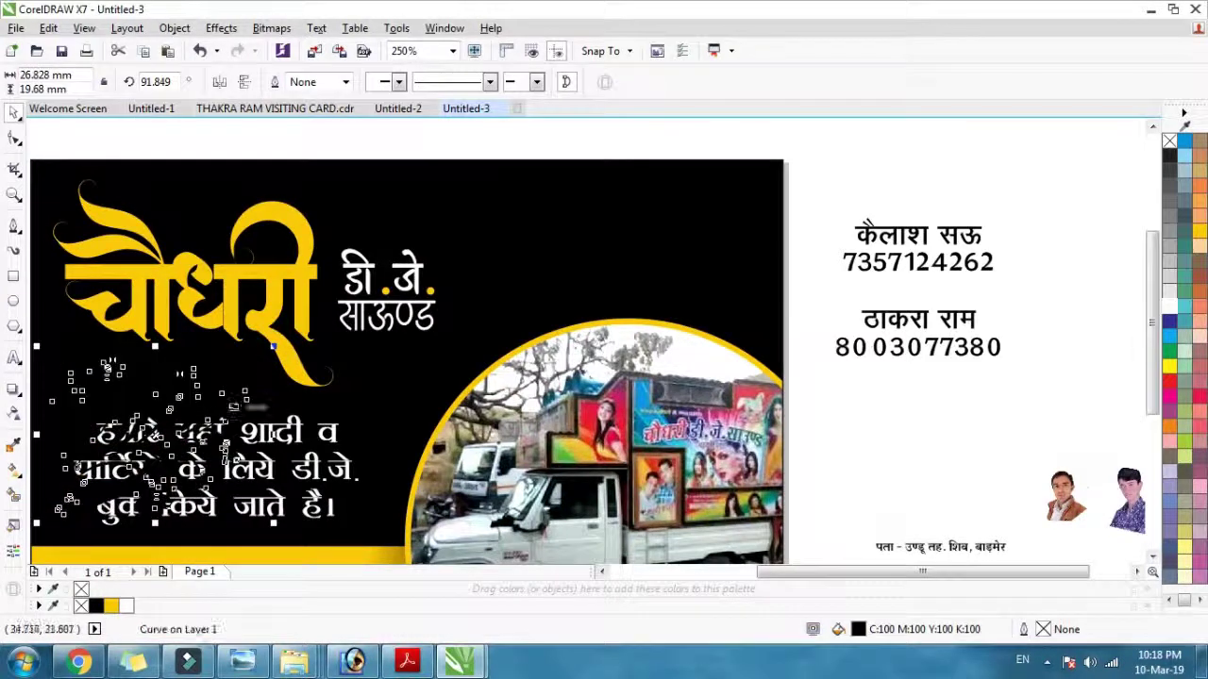
pyautogui.click(1170, 172)
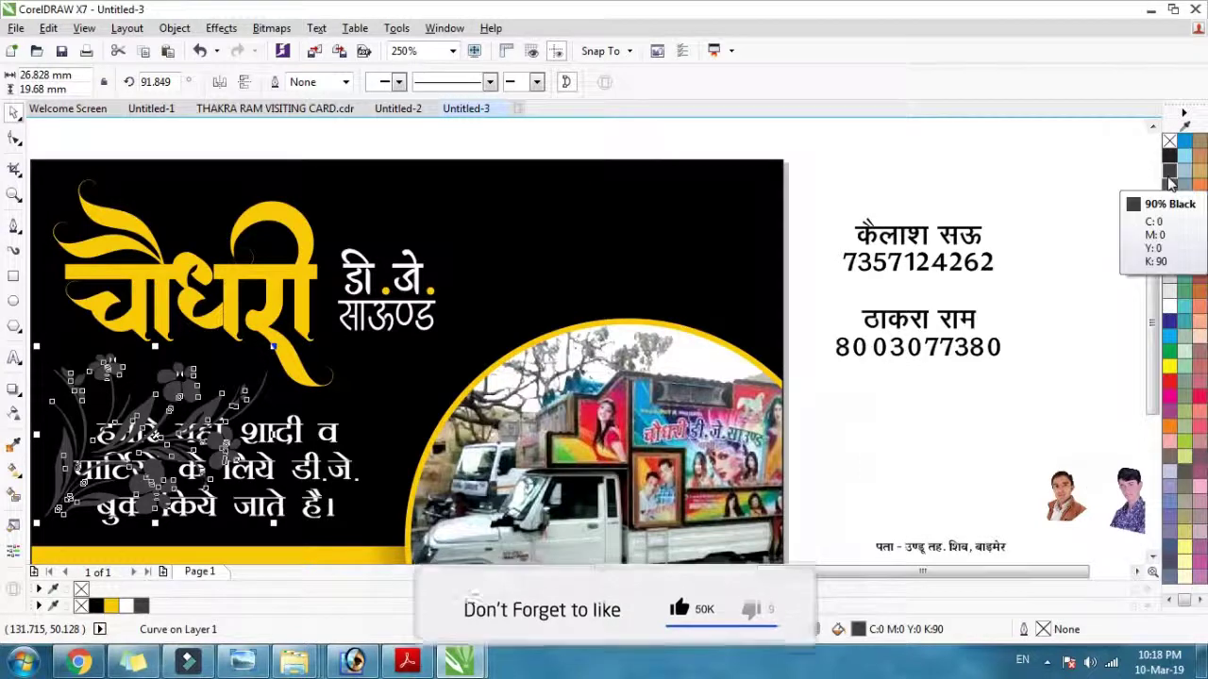
# Shift the floral ornament down to the black area's lower left corner and PowerClip it inside the black background
pyautogui.scroll(-1, 404, 475)
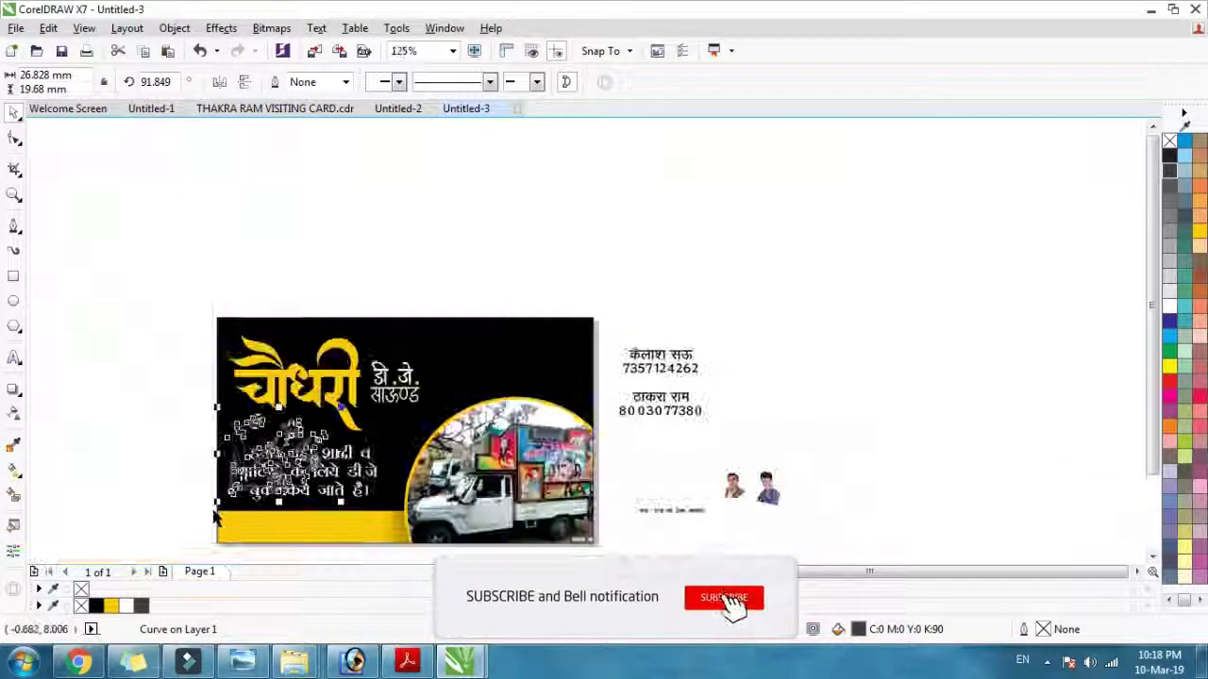
pyautogui.scroll(1, 212, 509)
pyautogui.moveTo(251, 471); pyautogui.dragTo(247, 503)
pyautogui.rightClick(247, 503)
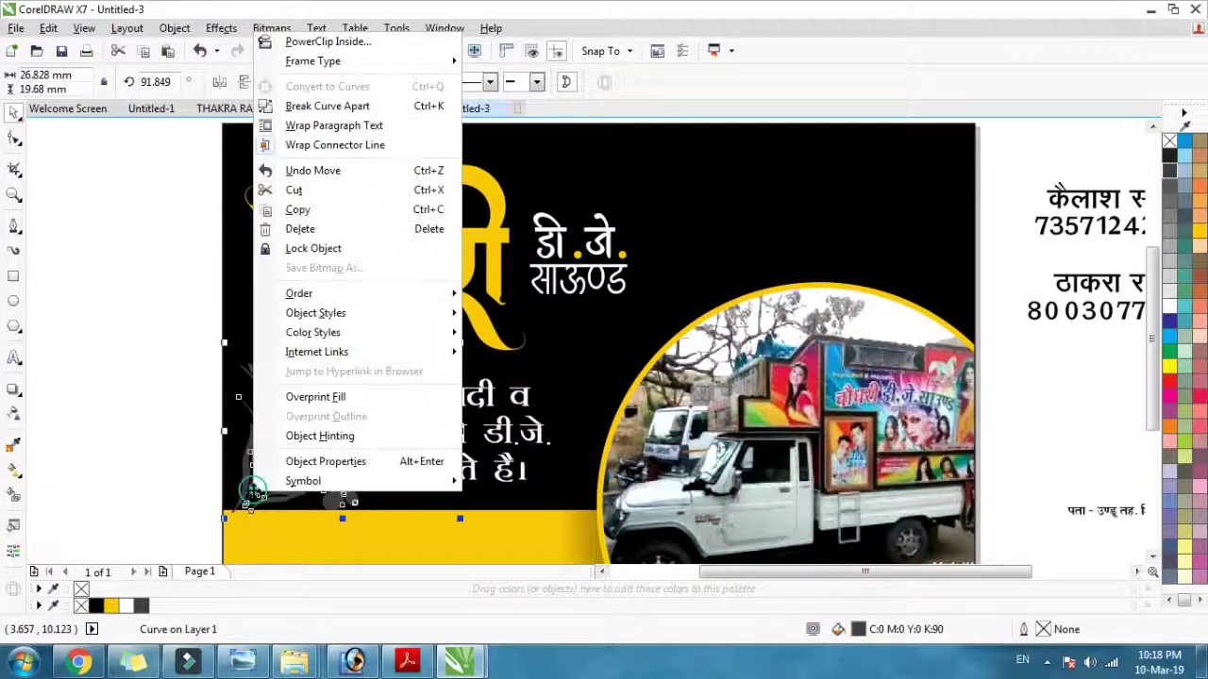
pyautogui.click(338, 44)
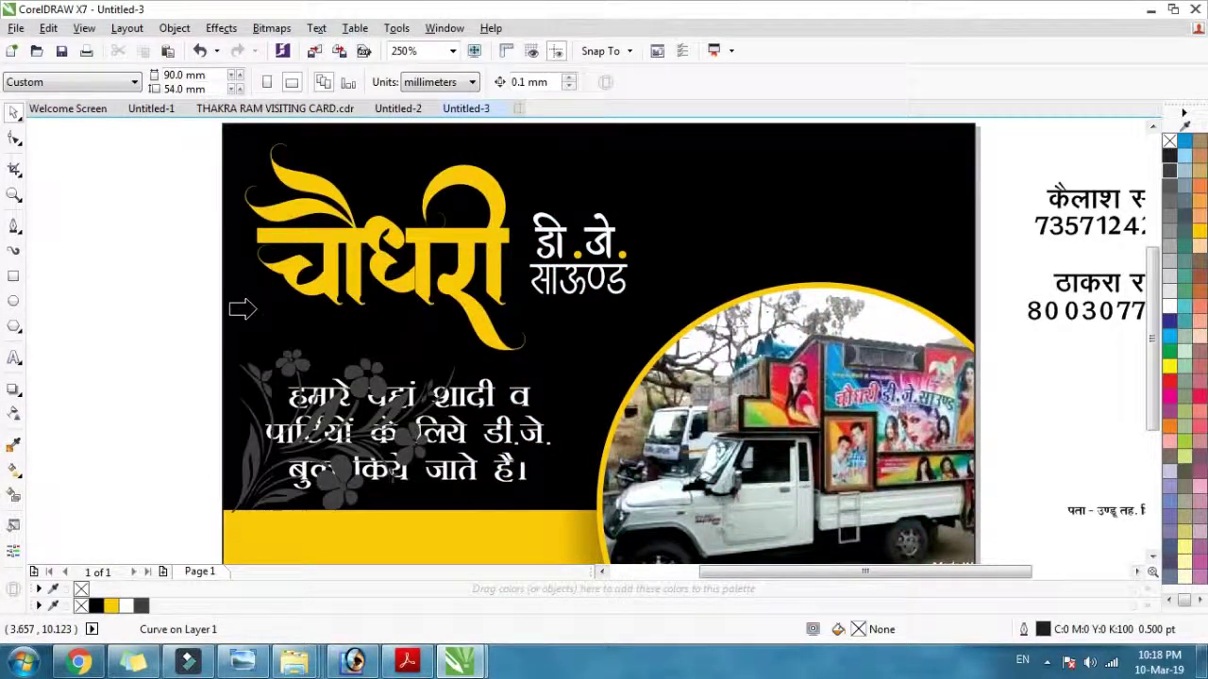
pyautogui.click(241, 308)
pyautogui.click(142, 406)
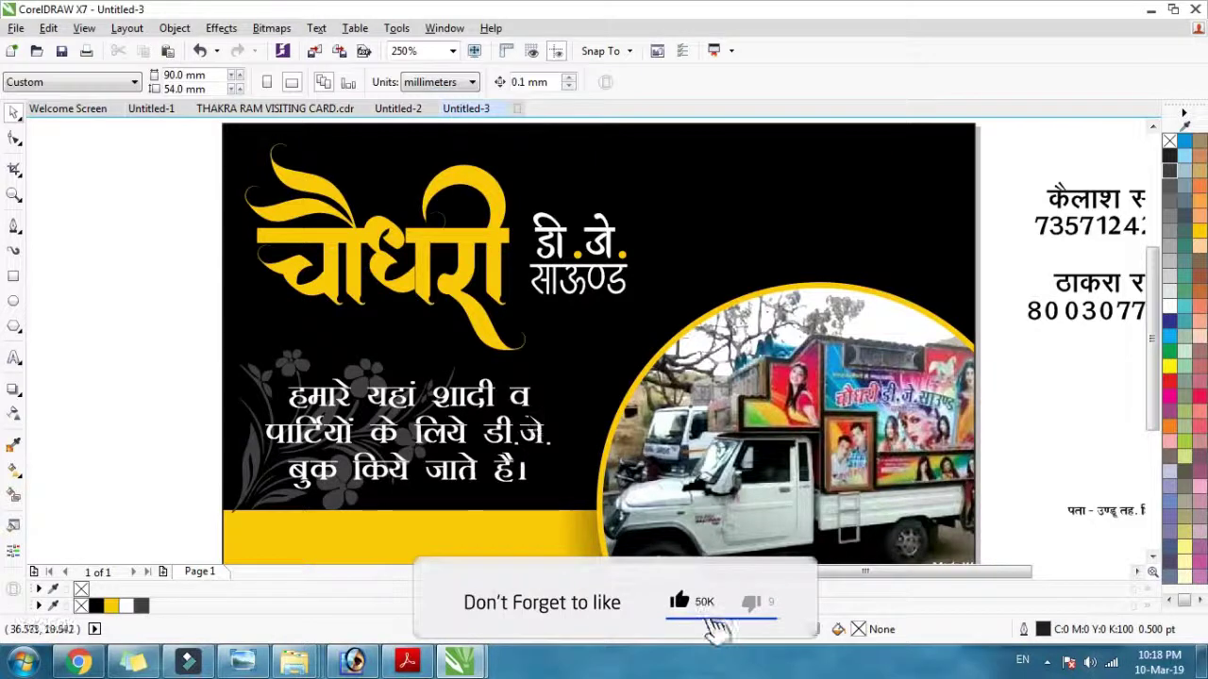
pyautogui.click(526, 407)
# Move the address line from beside the card onto the yellow strip
pyautogui.click(1032, 182)
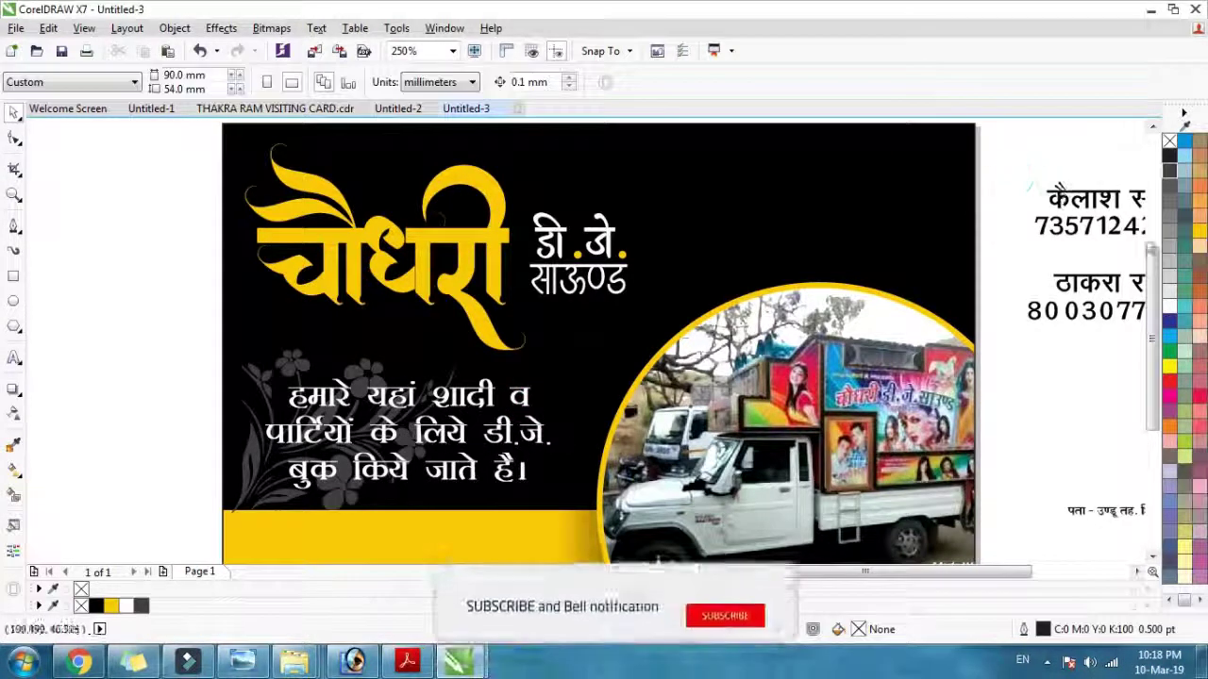
pyautogui.moveTo(978, 572); pyautogui.dragTo(1013, 572)
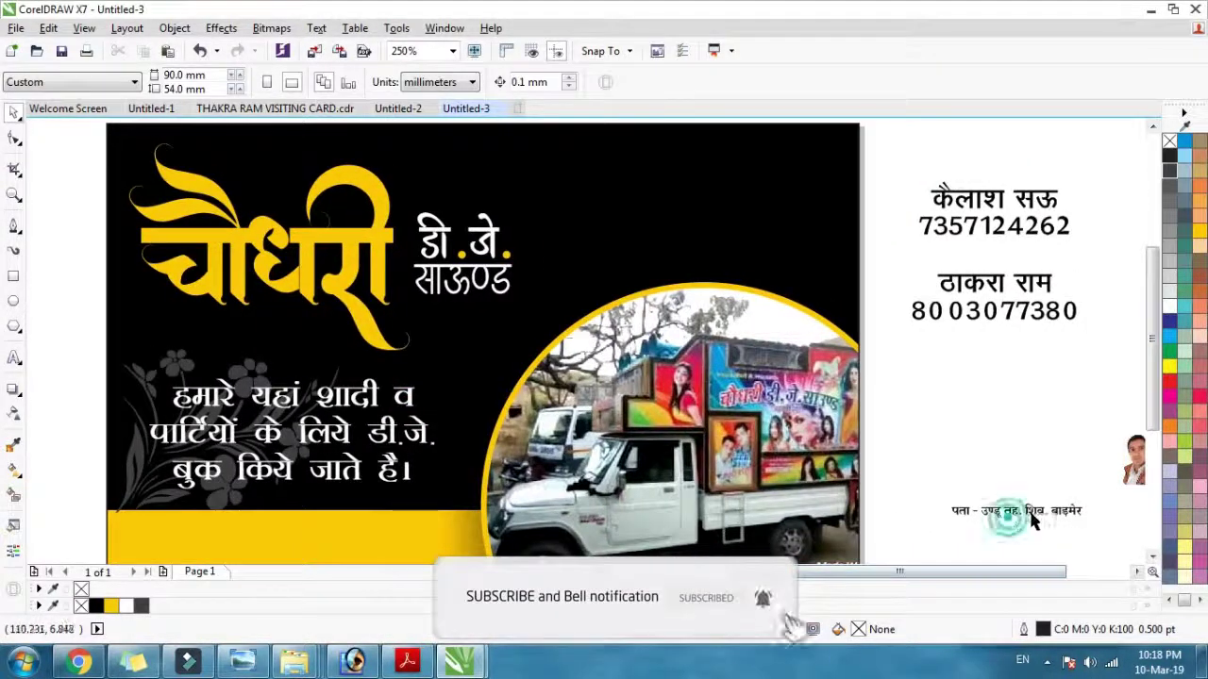
pyautogui.click(1033, 515)
pyautogui.moveTo(1038, 509); pyautogui.dragTo(287, 519)
pyautogui.moveTo(212, 538); pyautogui.dragTo(211, 539)
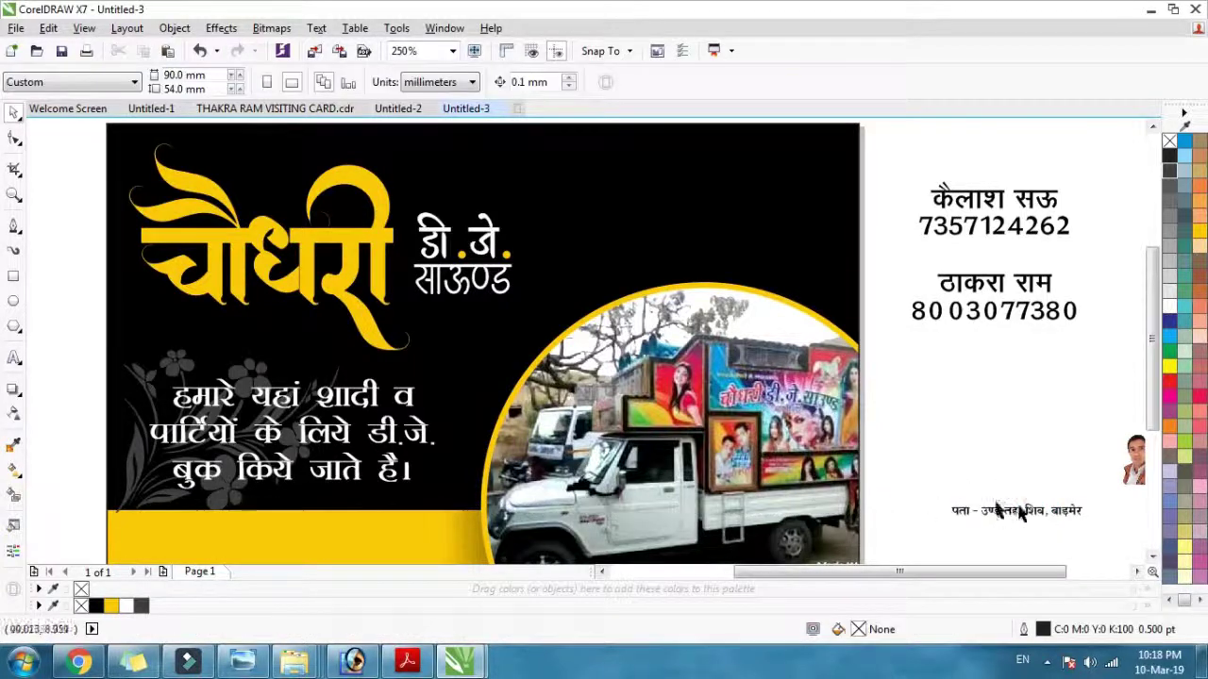
pyautogui.moveTo(1032, 512); pyautogui.dragTo(232, 534)
pyautogui.scroll(-2, 210, 502)
pyautogui.scroll(2, 270, 483)
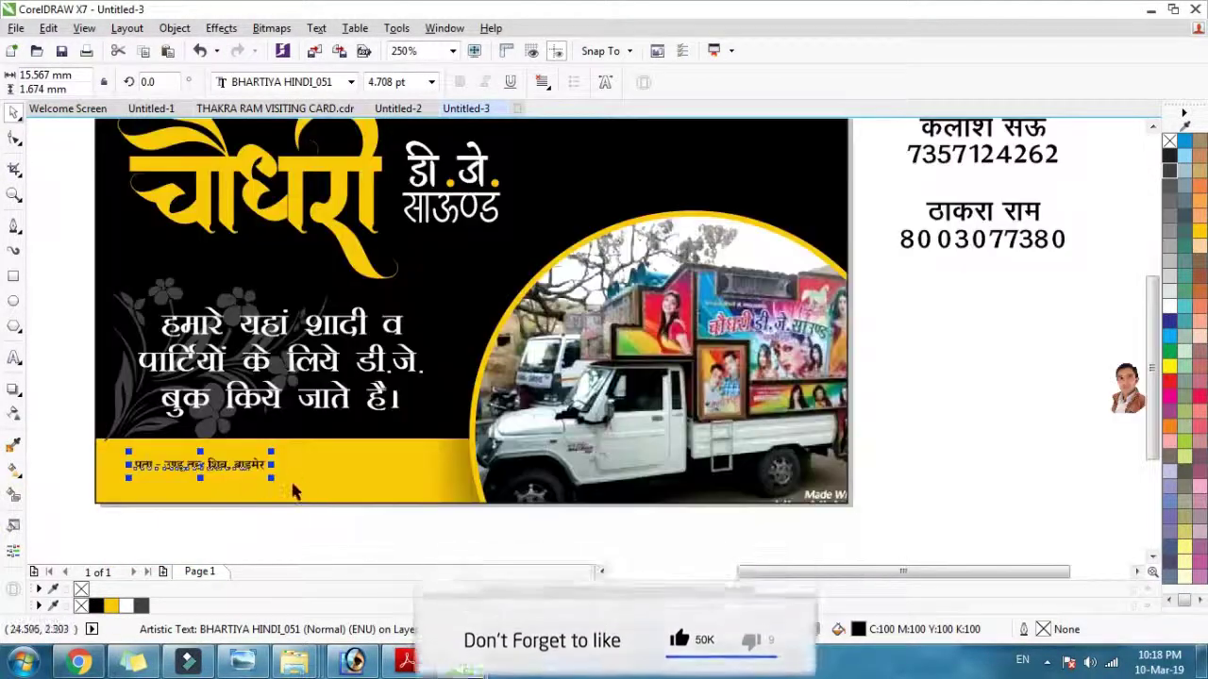
# Enlarge the address line to about 39 by 4 mm and fit it within the yellow strip
pyautogui.moveTo(273, 479); pyautogui.dragTo(442, 517)
pyautogui.moveTo(400, 477); pyautogui.dragTo(387, 470)
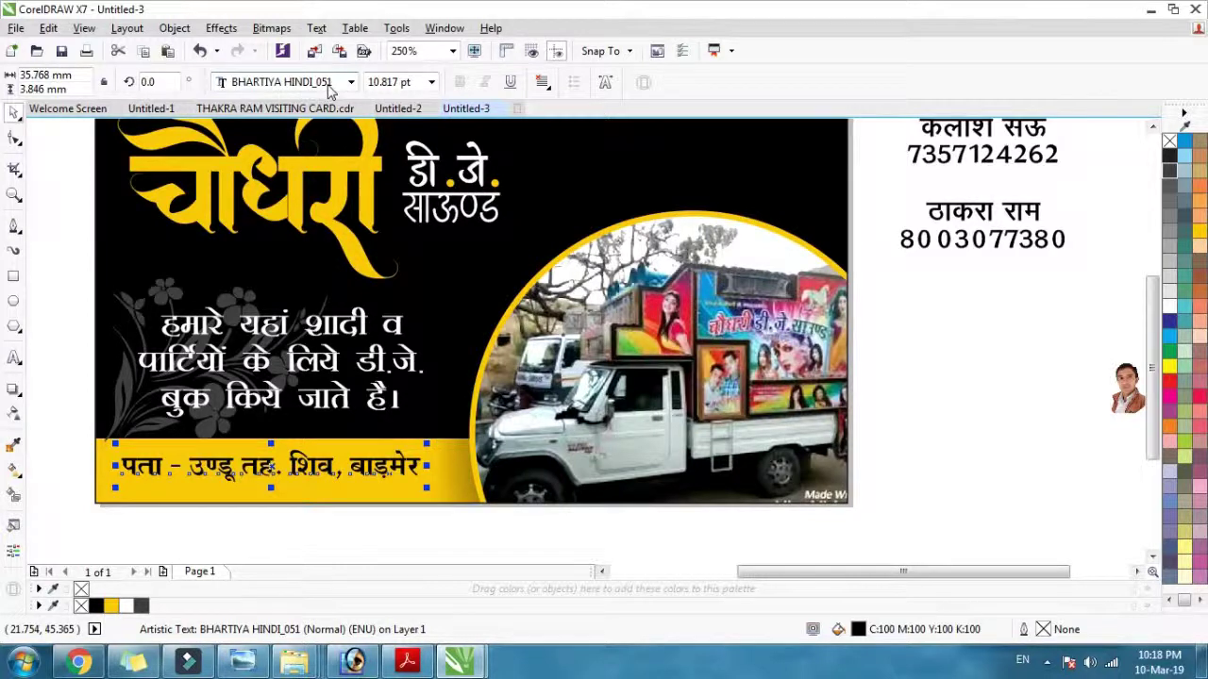
pyautogui.moveTo(427, 487)
pyautogui.mouseDown()
pyautogui.moveTo(451, 491)
pyautogui.moveTo(438, 491)
pyautogui.moveTo(432, 469)
pyautogui.mouseUp()
pyautogui.press('F4')
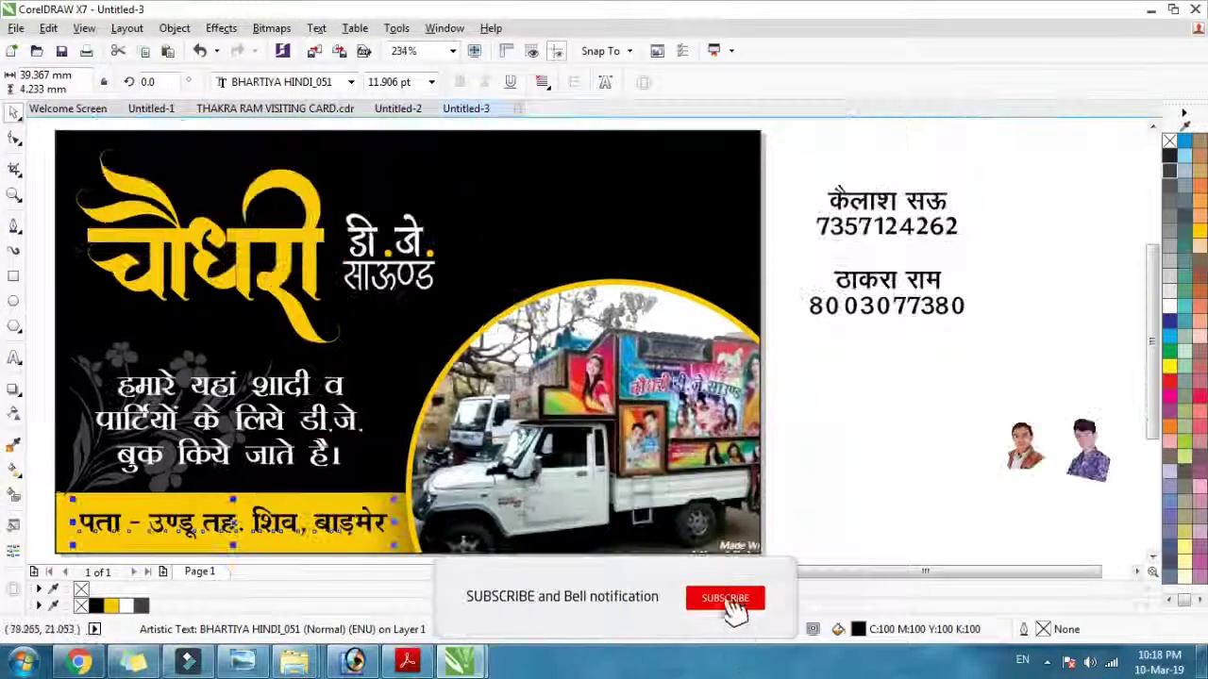
# Move both contact names and phone numbers to the card's upper right corner, fill them white, and enlarge them slightly
pyautogui.click(809, 382)
pyautogui.moveTo(981, 162); pyautogui.dragTo(831, 296)
pyautogui.moveTo(877, 243); pyautogui.dragTo(663, 183)
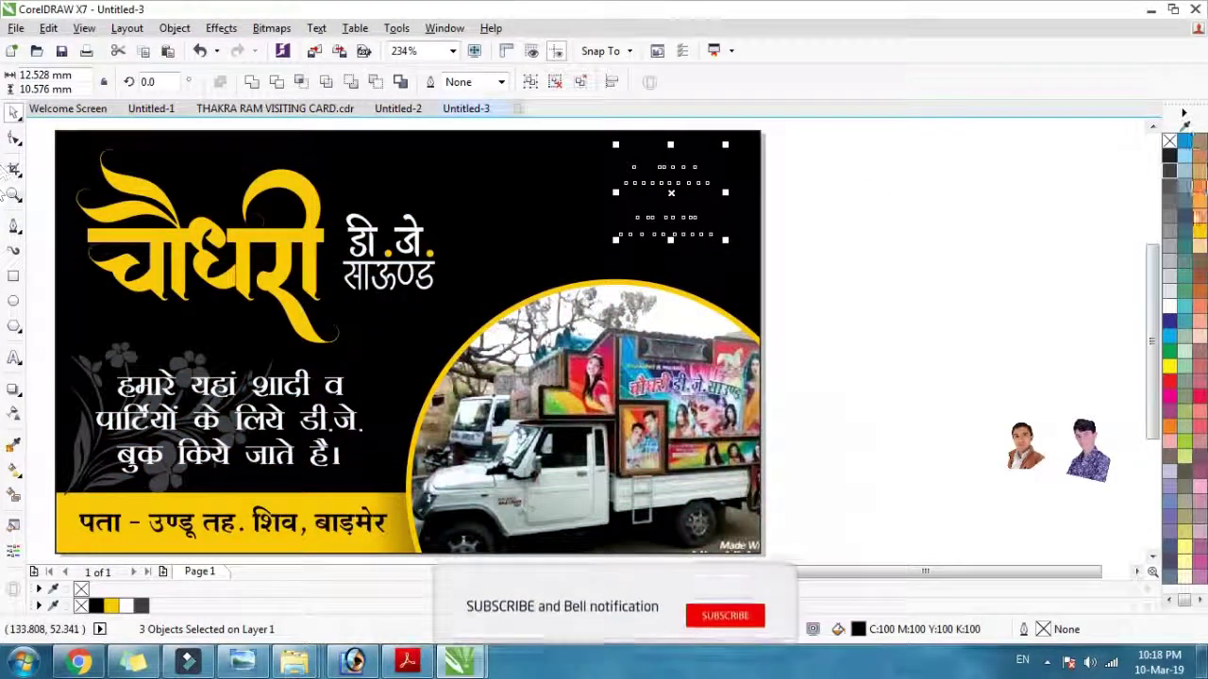
pyautogui.click(1170, 307)
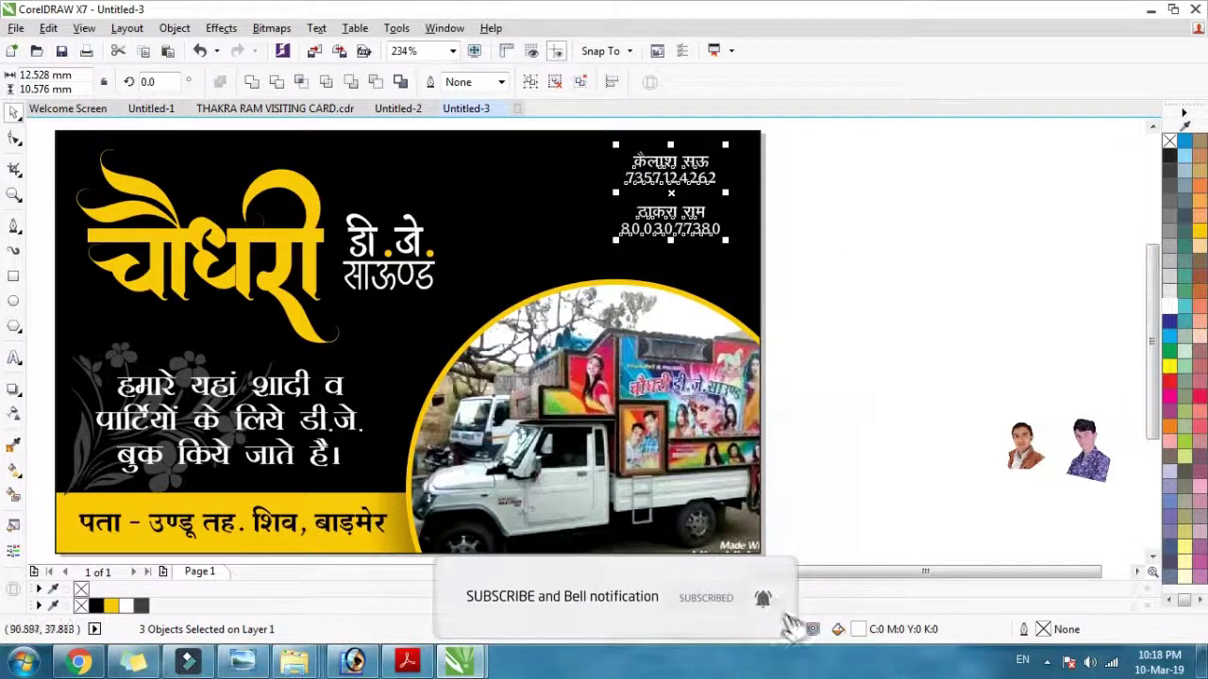
pyautogui.moveTo(724, 239); pyautogui.dragTo(736, 262)
pyautogui.click(833, 198)
# Fill both contact names with the card's yellow (C0 M20 Y100 K0), leaving the phone numbers white
pyautogui.scroll(2, 729, 140)
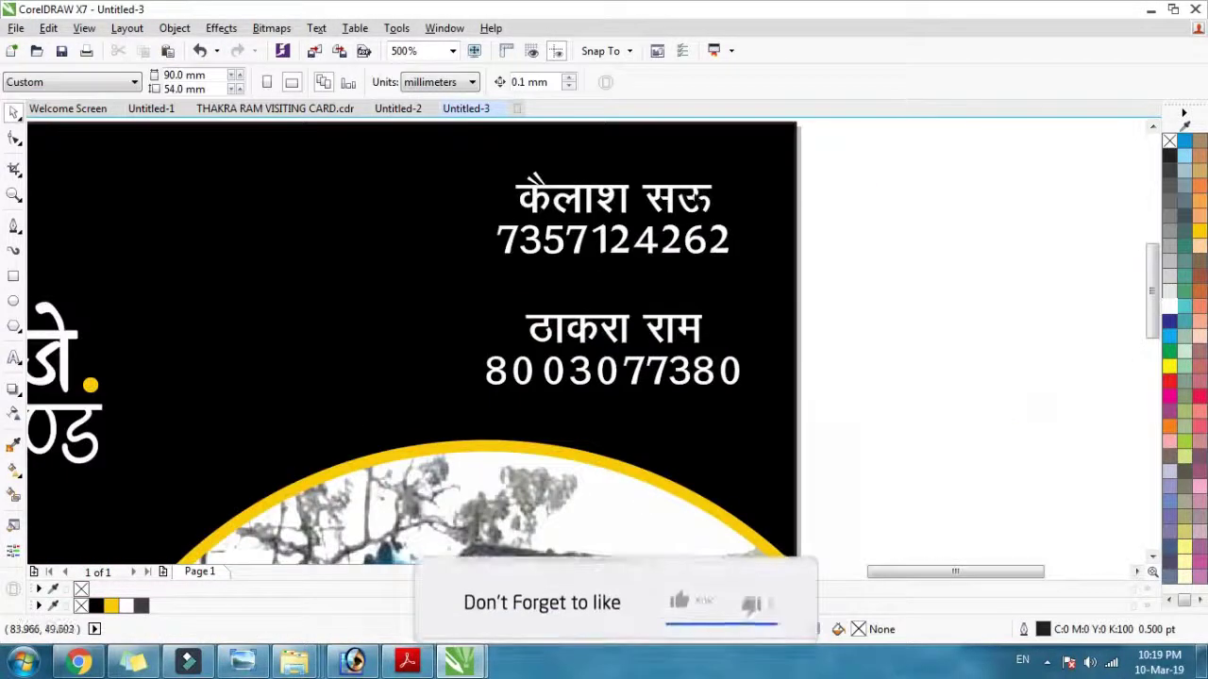
pyautogui.click(699, 199)
pyautogui.click(1199, 232)
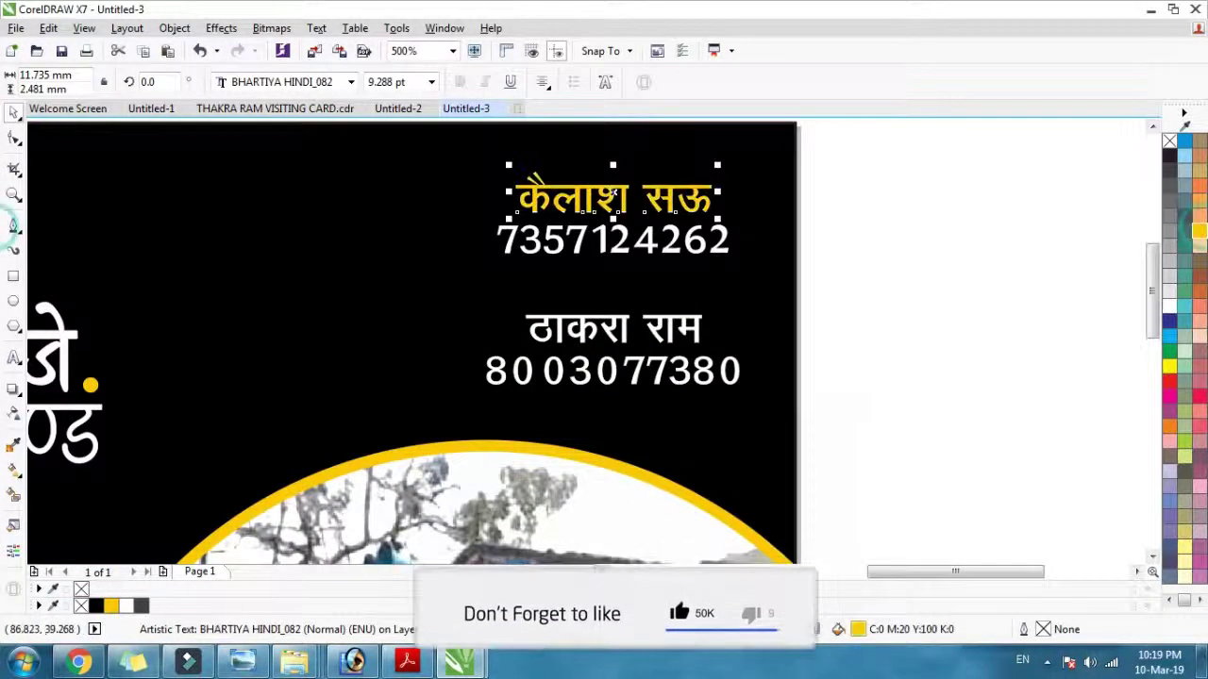
pyautogui.click(653, 326)
pyautogui.click(684, 328)
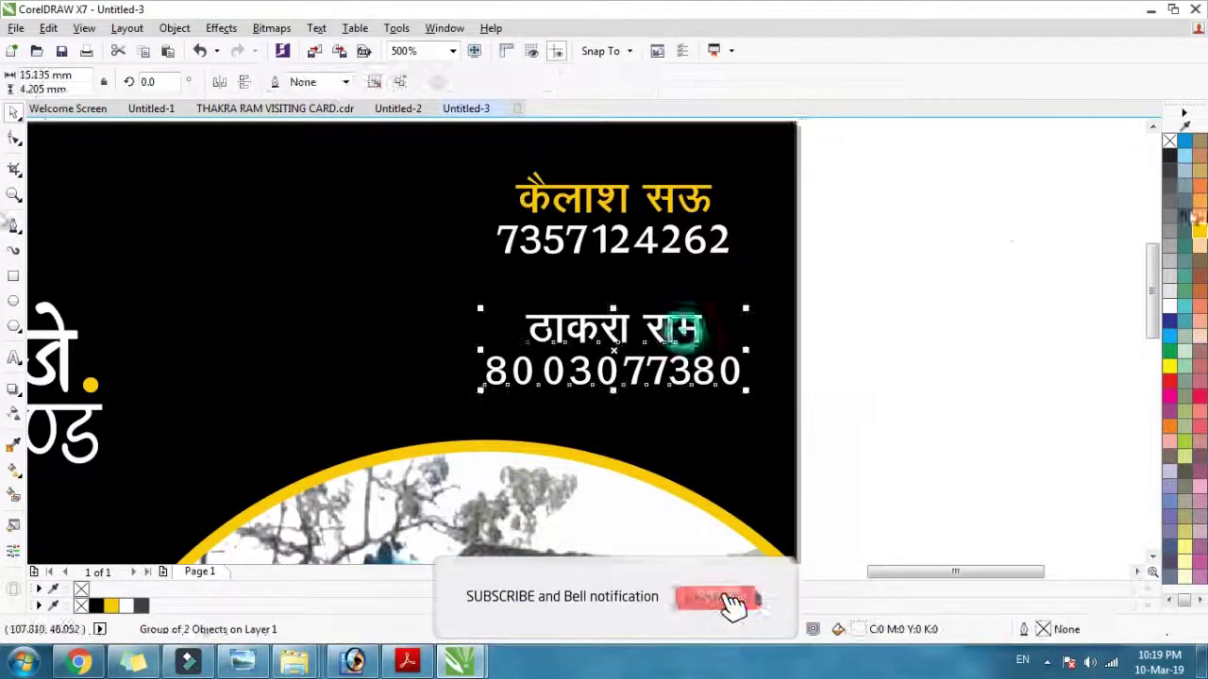
pyautogui.click(905, 300)
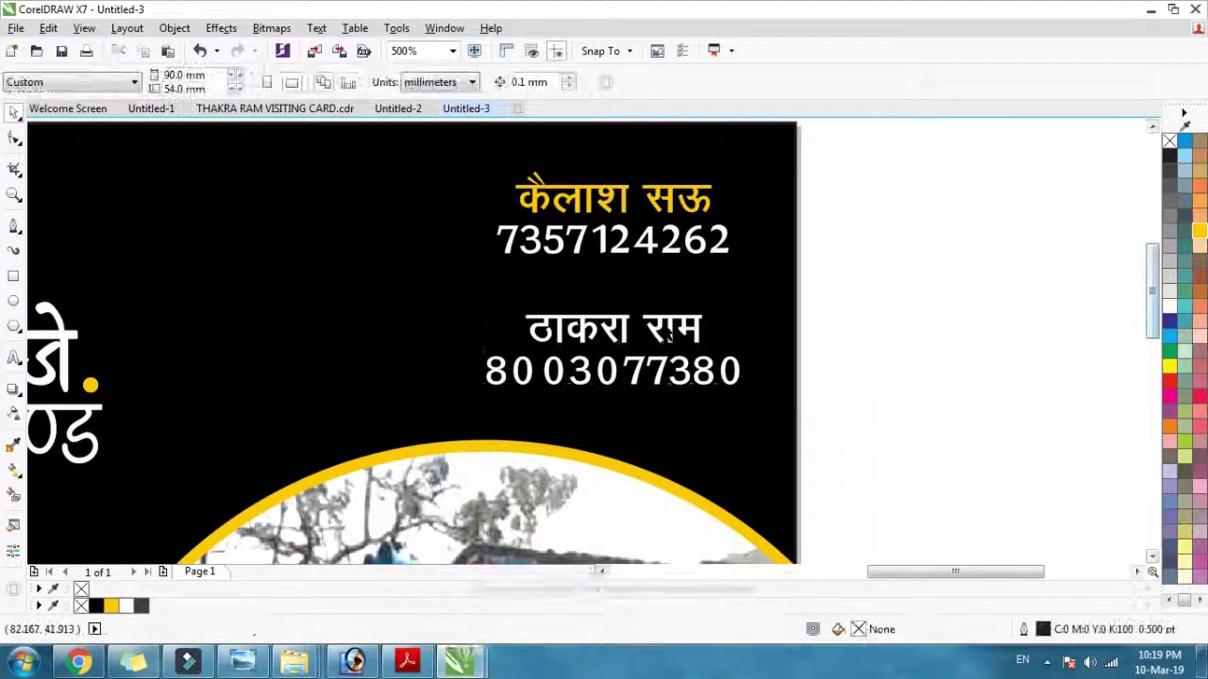
pyautogui.keyDown('ctrl'); pyautogui.click(663, 325); pyautogui.keyUp('ctrl')
pyautogui.click(1199, 231)
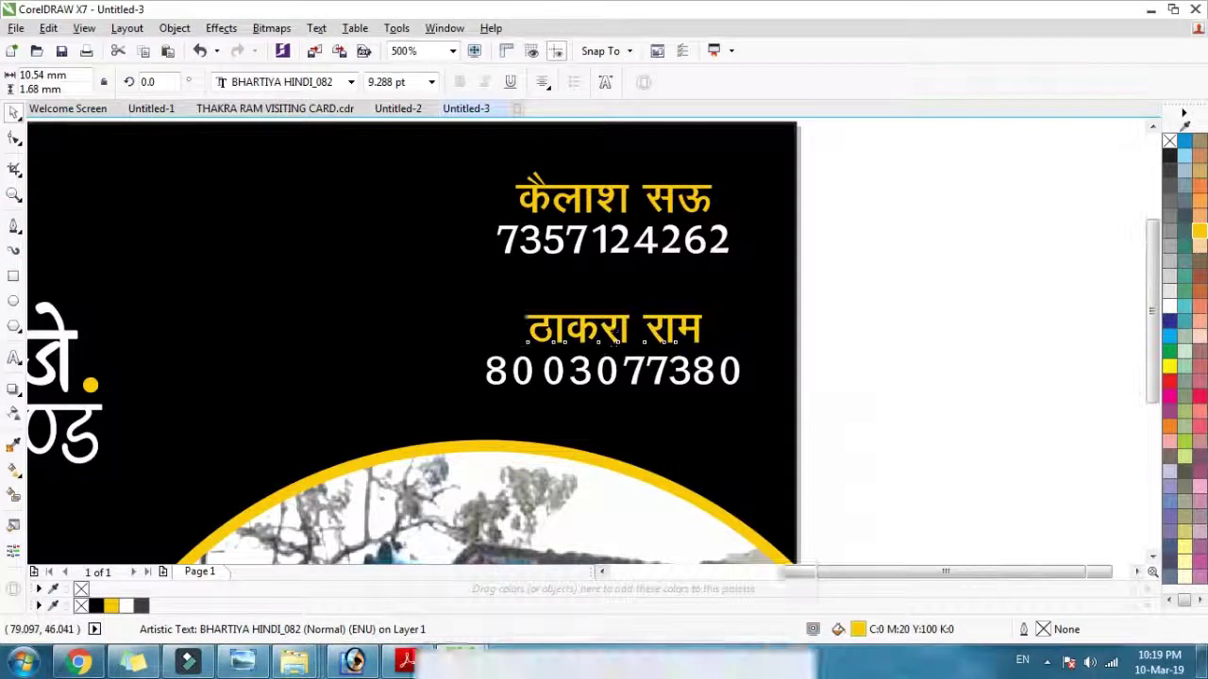
# Move the two portrait photos just outside the card, next to the contact details
pyautogui.scroll(-1, 616, 255)
pyautogui.moveTo(972, 524); pyautogui.dragTo(746, 305)
pyautogui.moveTo(1057, 534); pyautogui.dragTo(765, 245)
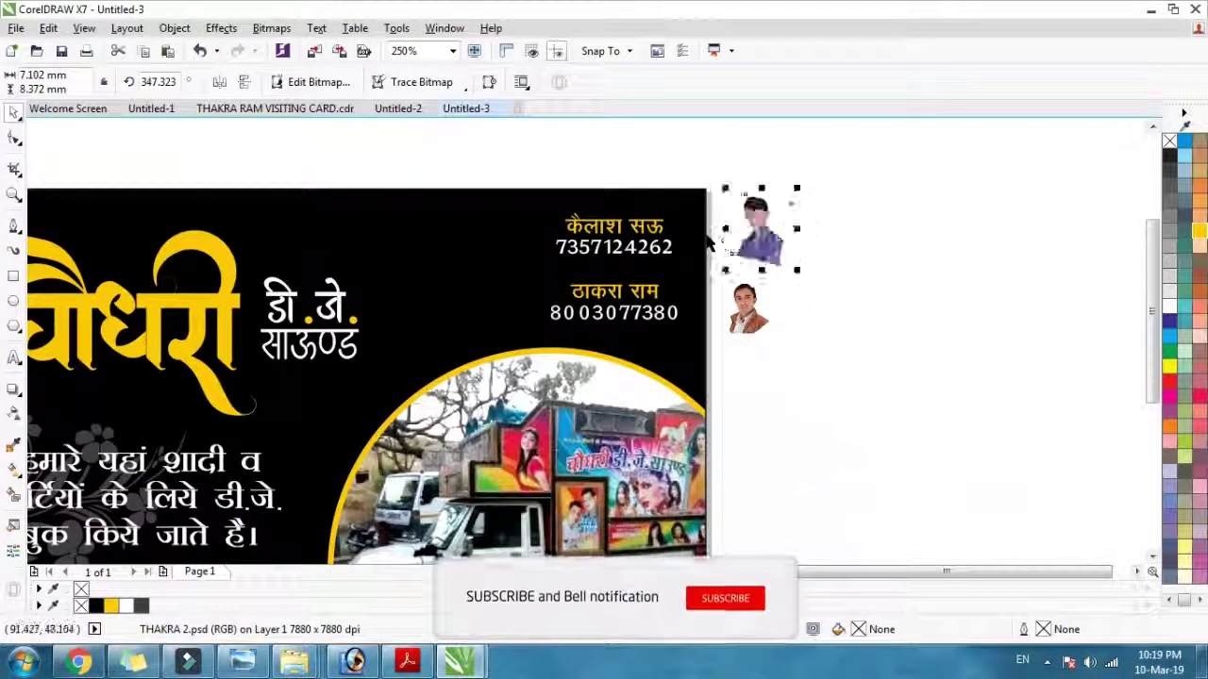
# Draw a yellow-outlined circle left of the contact details, enlarge it, and add a concentric inner copy about 7.4 mm across
pyautogui.scroll(2, 765, 245)
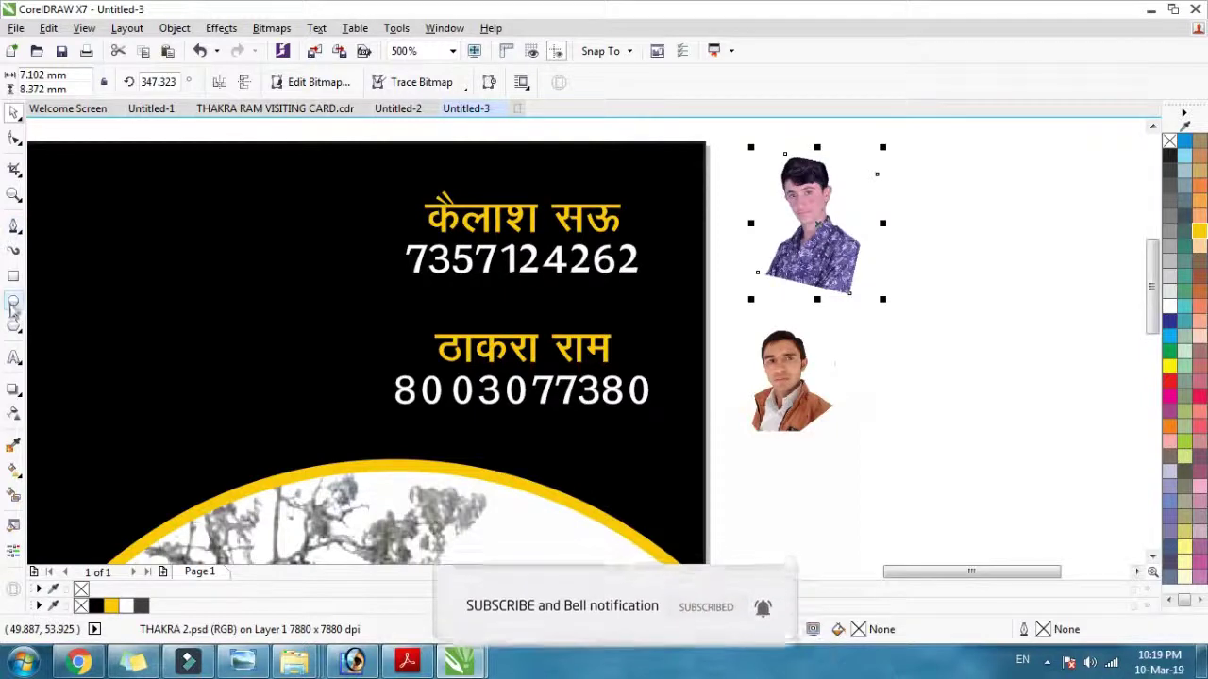
pyautogui.click(13, 301)
pyautogui.click(181, 185)
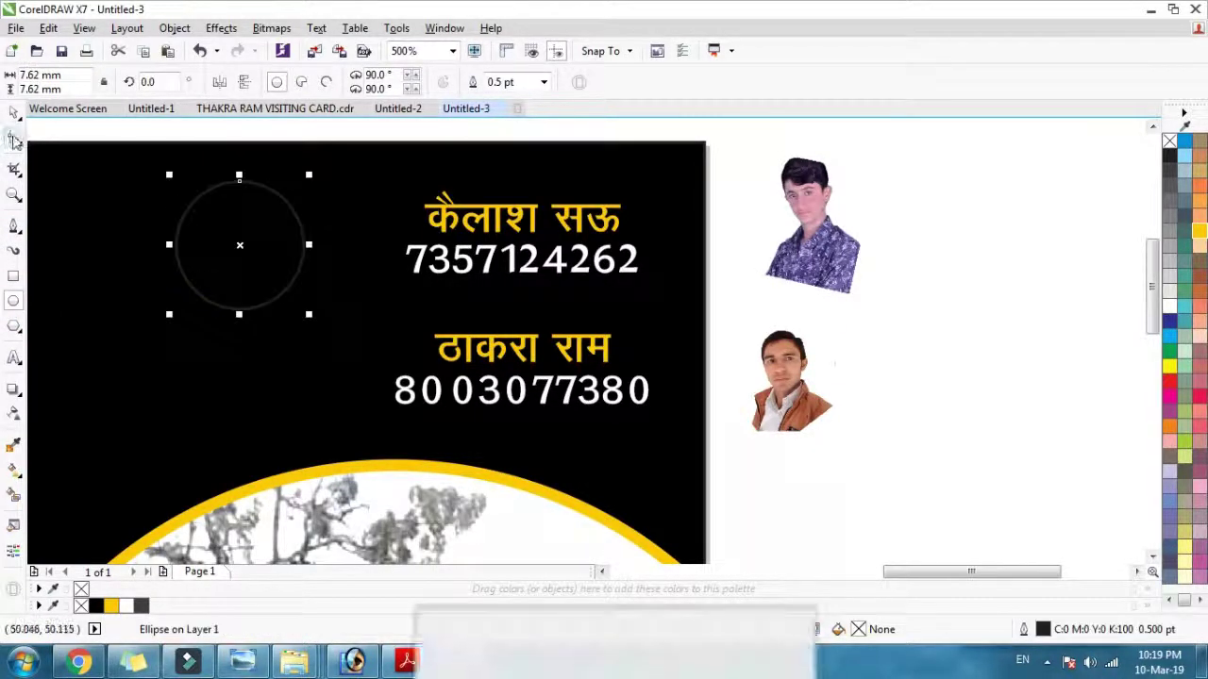
pyautogui.click(13, 113)
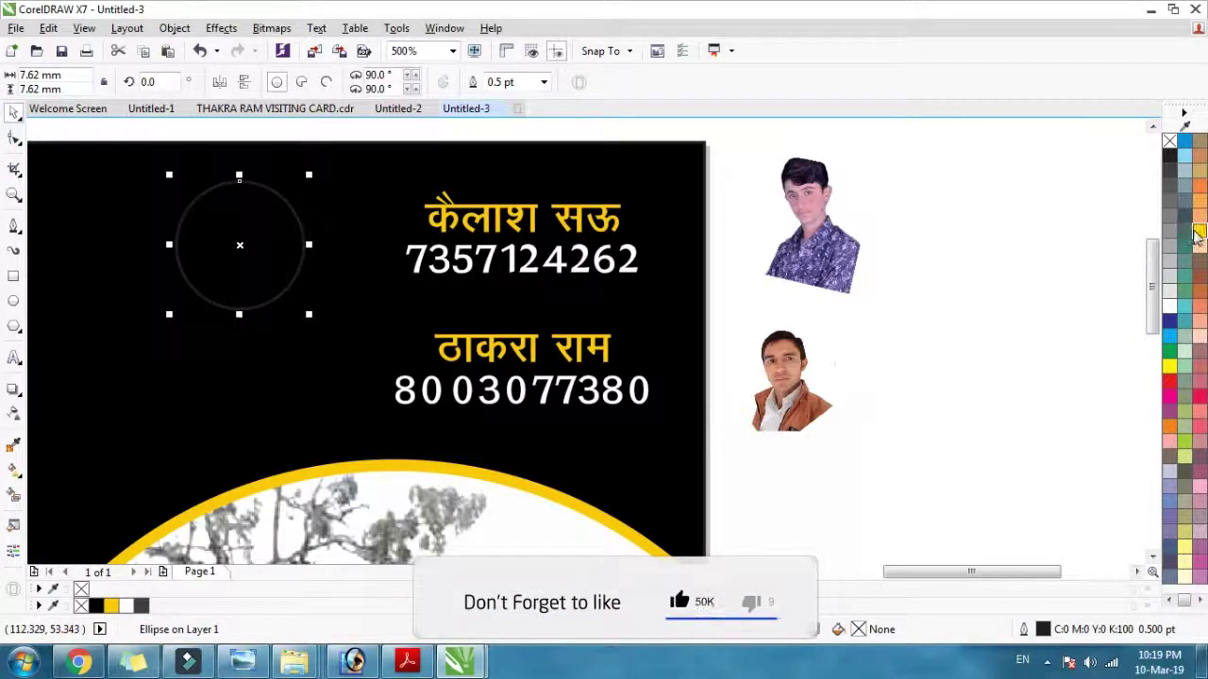
pyautogui.rightClick(1197, 232)
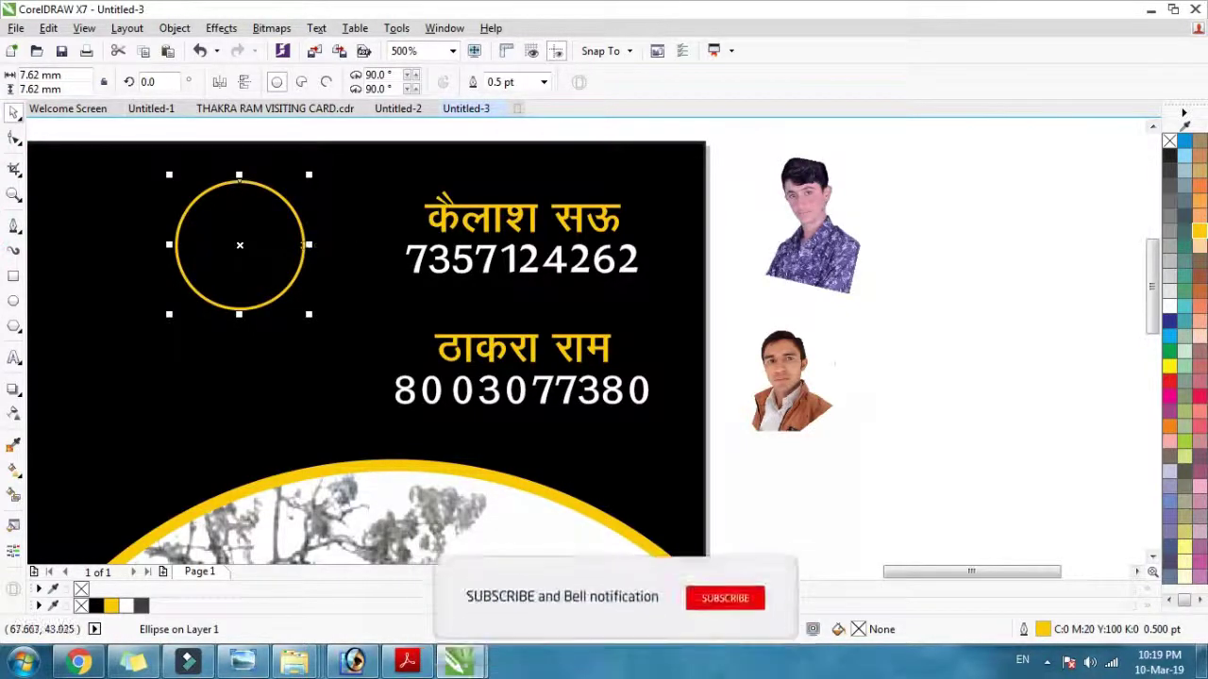
pyautogui.moveTo(308, 313)
pyautogui.mouseDown()
pyautogui.moveTo(331, 335)
pyautogui.moveTo(306, 313)
pyautogui.mouseUp()
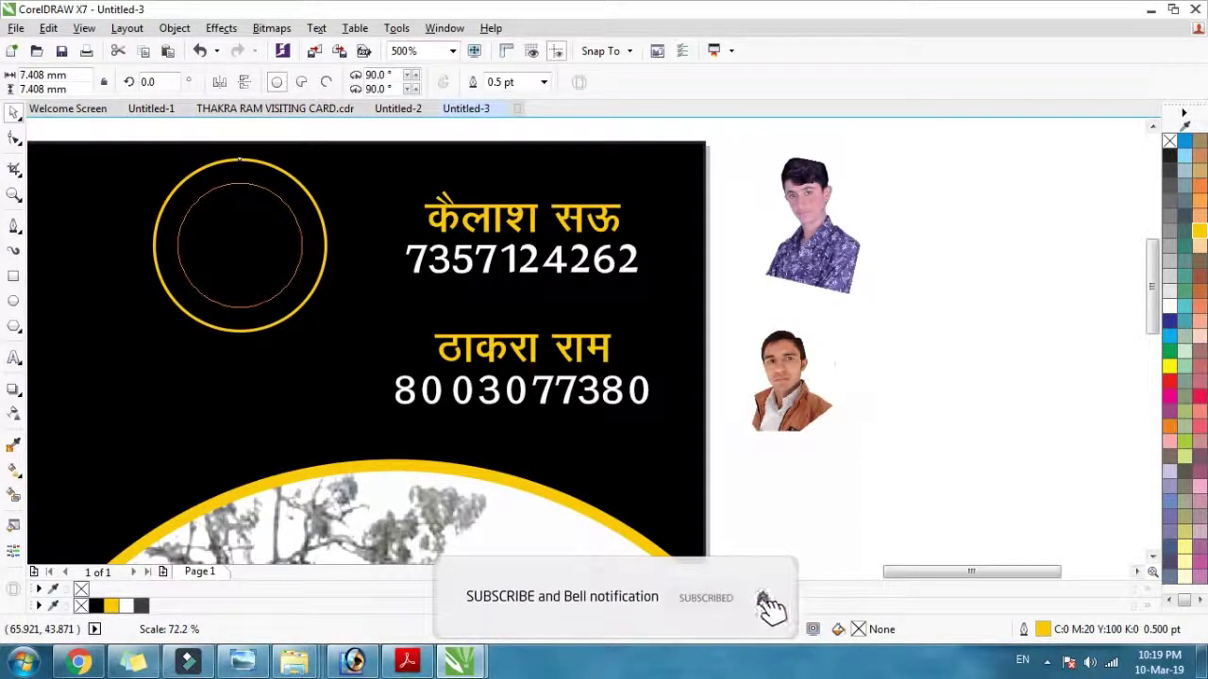
pyautogui.moveTo(307, 312); pyautogui.dragTo(307, 313)
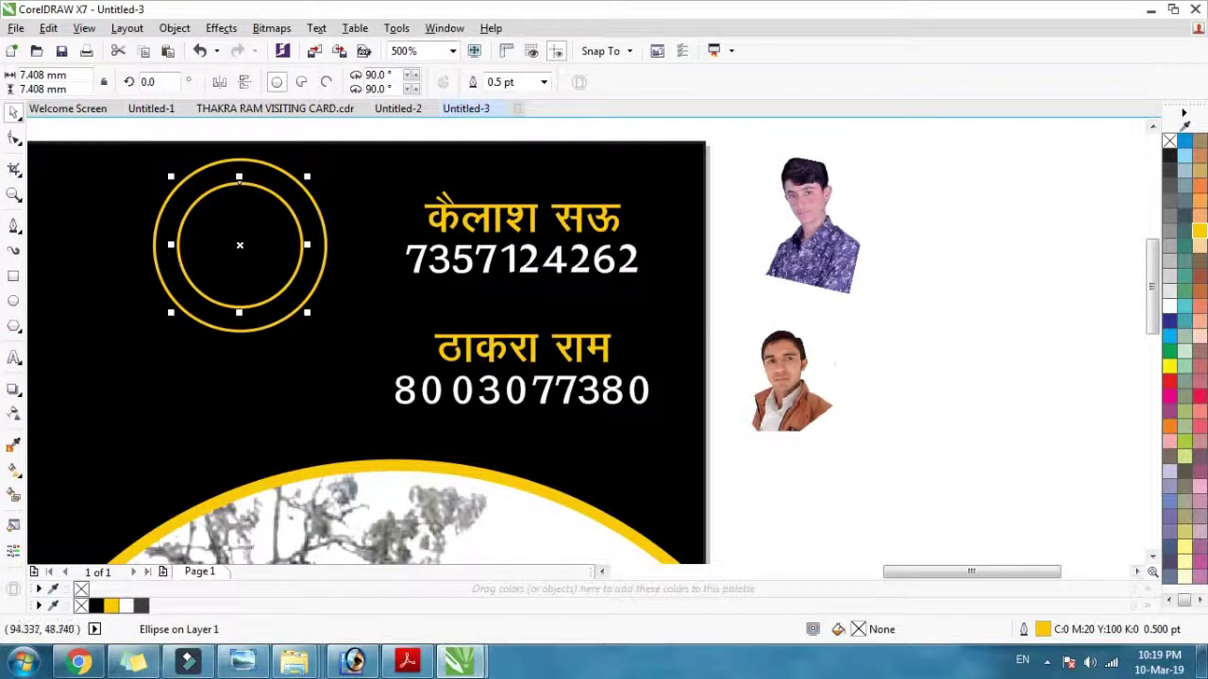
# PowerClip the portrait with the purple patterned shirt inside the inner circle
pyautogui.click(809, 241)
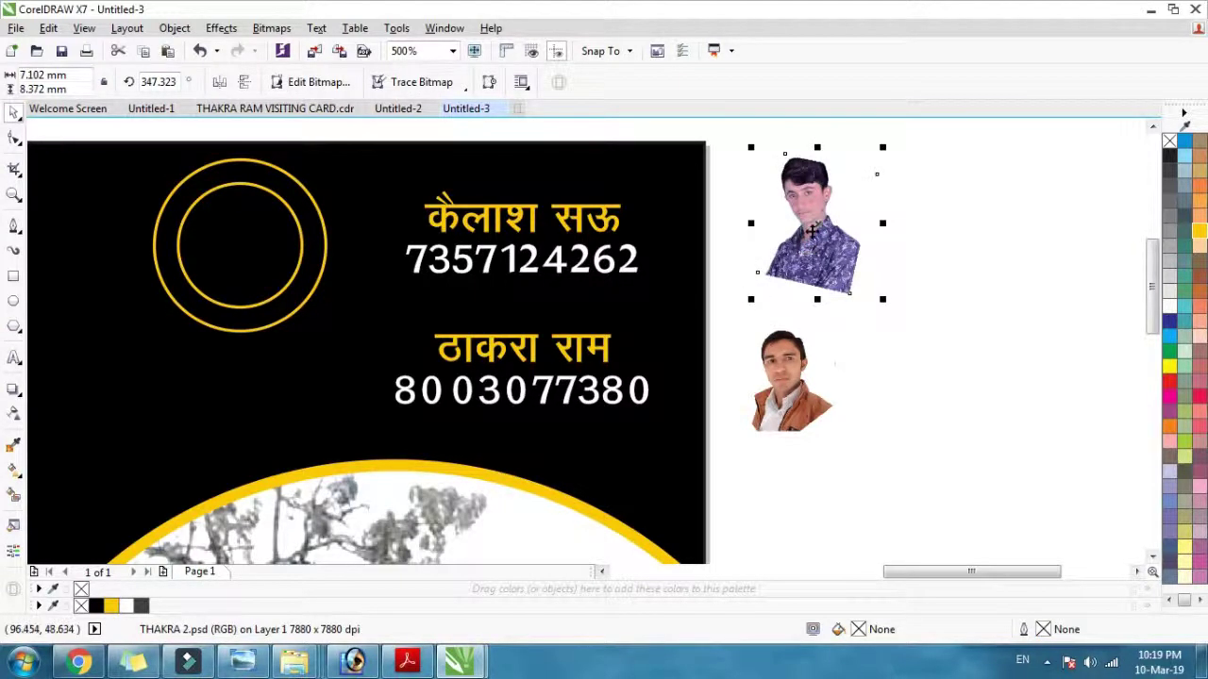
pyautogui.rightClick(811, 232)
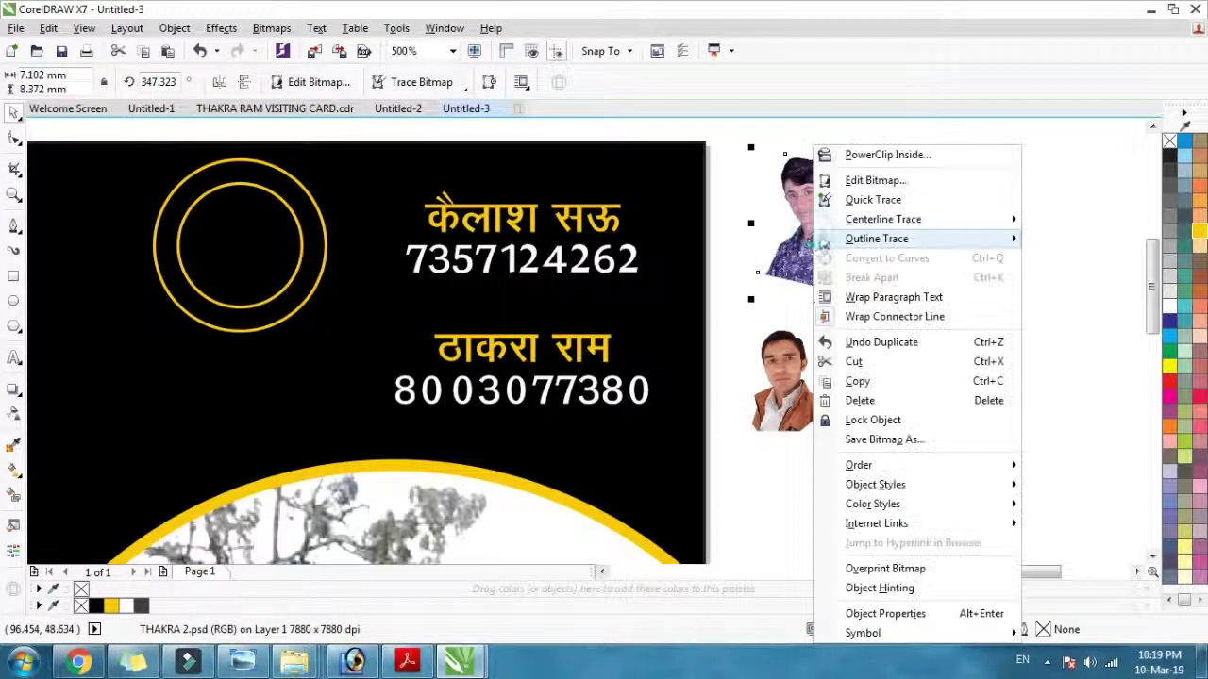
pyautogui.click(877, 156)
pyautogui.click(243, 237)
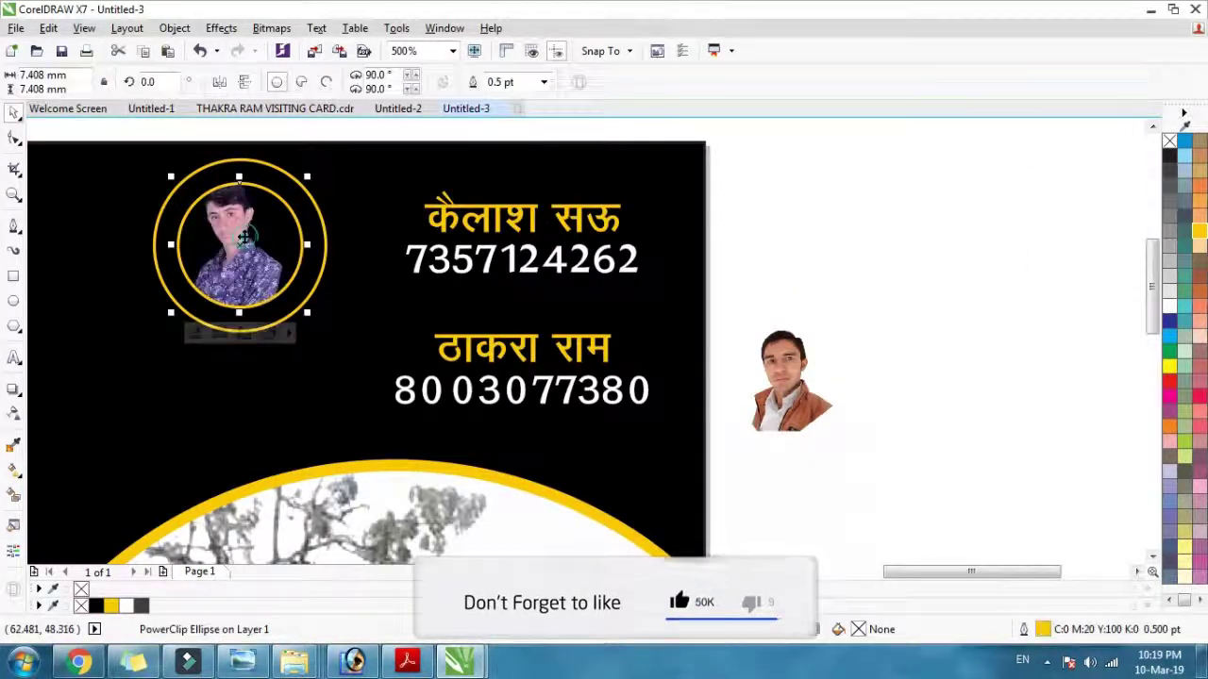
# Edit the inner circle's PowerClip contents, enlarging the portrait to about 9.8 by 11.5 mm and placing the face within the circle
pyautogui.keyDown('ctrl'); pyautogui.click(239, 227); pyautogui.keyUp('ctrl')
pyautogui.scroll(1, 231, 217)
pyautogui.click(239, 236)
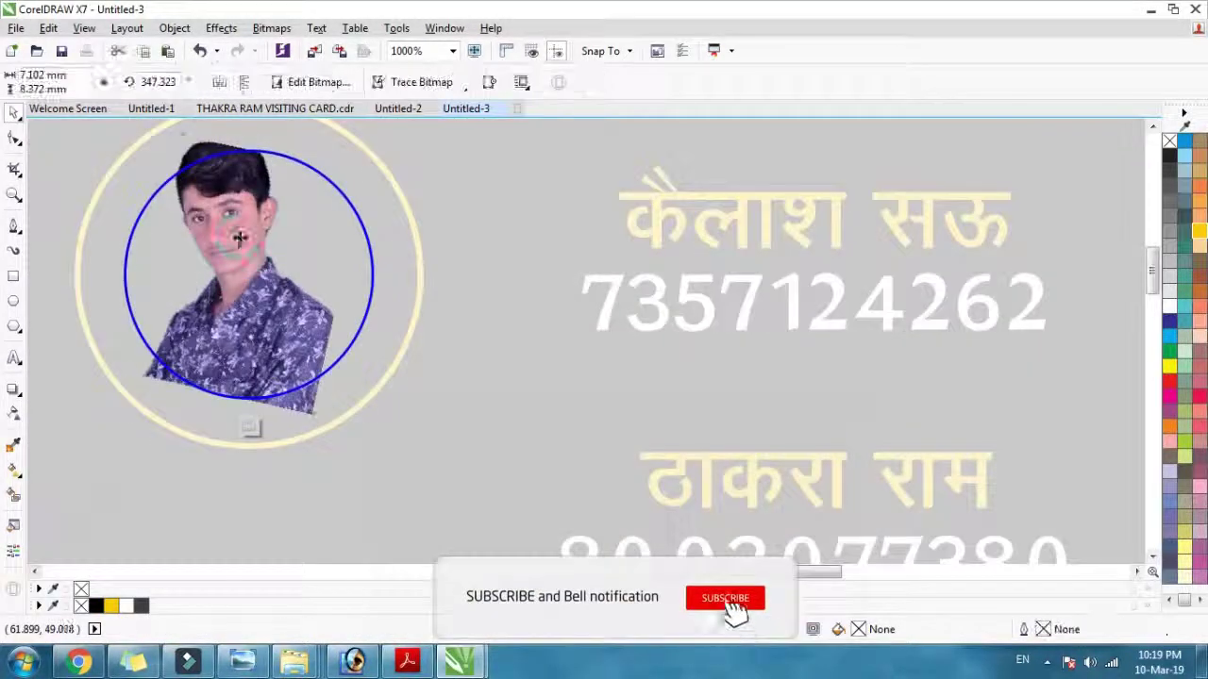
pyautogui.moveTo(374, 418); pyautogui.dragTo(416, 477)
pyautogui.moveTo(280, 326); pyautogui.dragTo(276, 323)
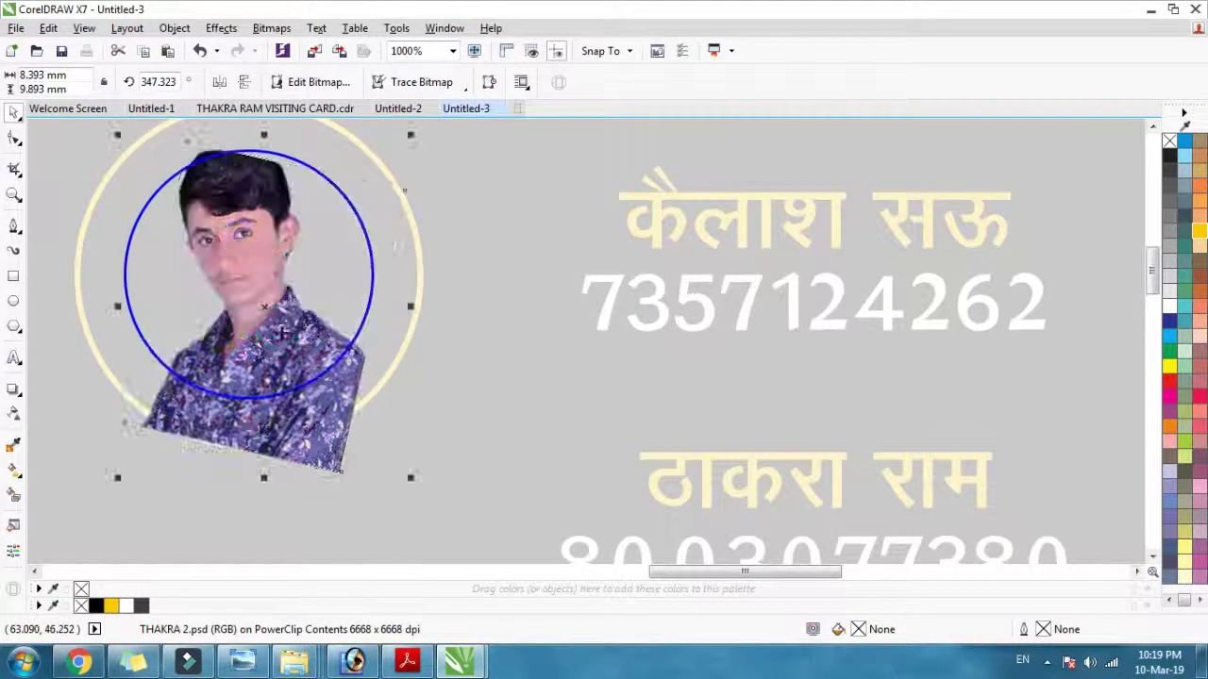
pyautogui.moveTo(416, 482); pyautogui.dragTo(436, 506)
pyautogui.moveTo(272, 300); pyautogui.dragTo(272, 316)
pyautogui.moveTo(261, 274)
pyautogui.mouseDown()
pyautogui.moveTo(271, 295)
pyautogui.moveTo(256, 277)
pyautogui.moveTo(274, 276)
pyautogui.mouseUp()
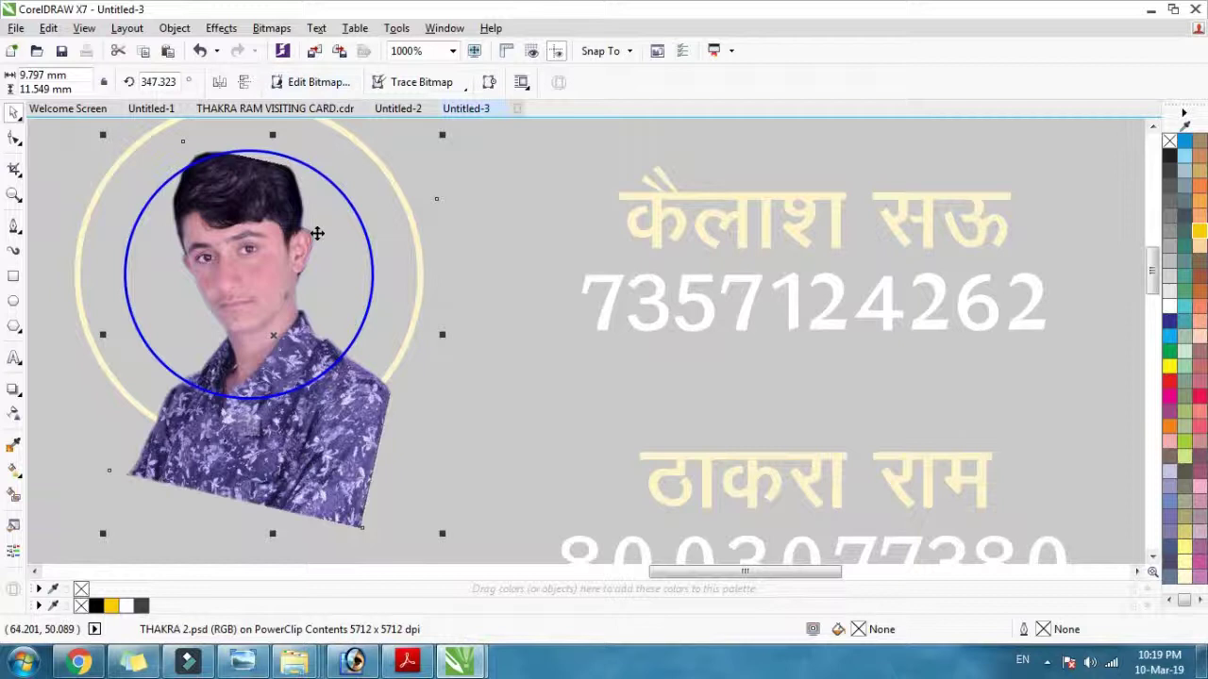
# Rotate the clipped portrait to about 348.4°, finish editing the PowerClip and fill the inner circle white
pyautogui.moveTo(443, 133); pyautogui.dragTo(438, 126)
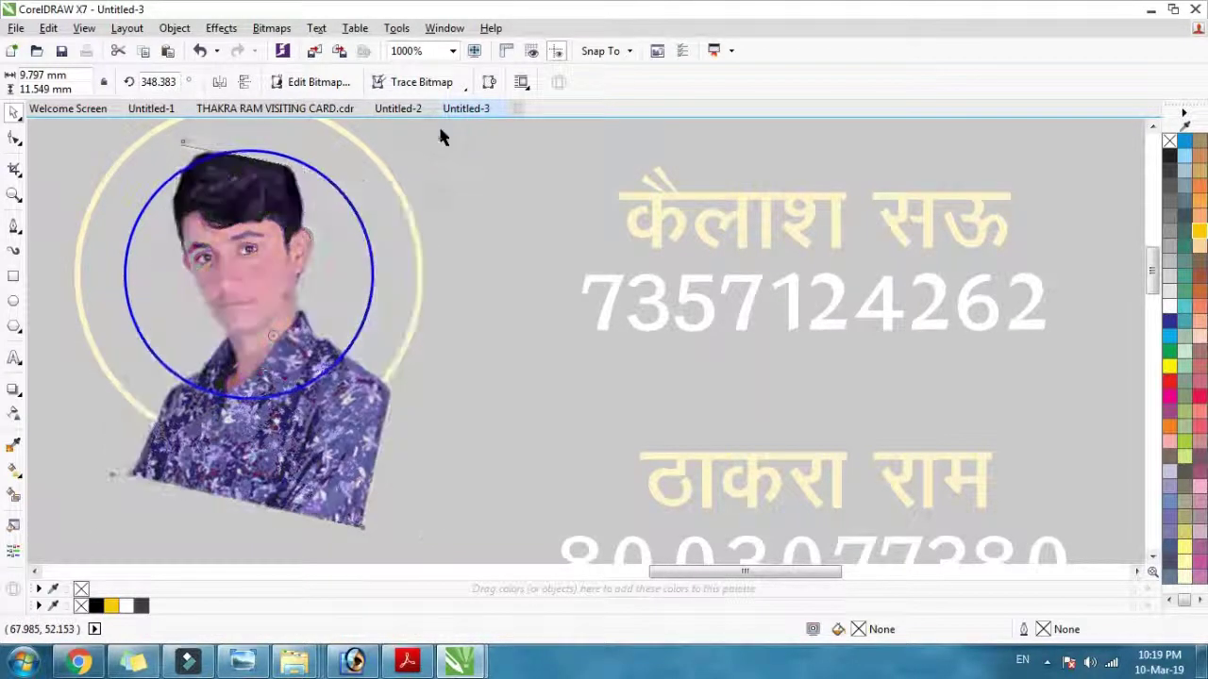
pyautogui.keyDown('ctrl'); pyautogui.click(513, 221); pyautogui.keyUp('ctrl')
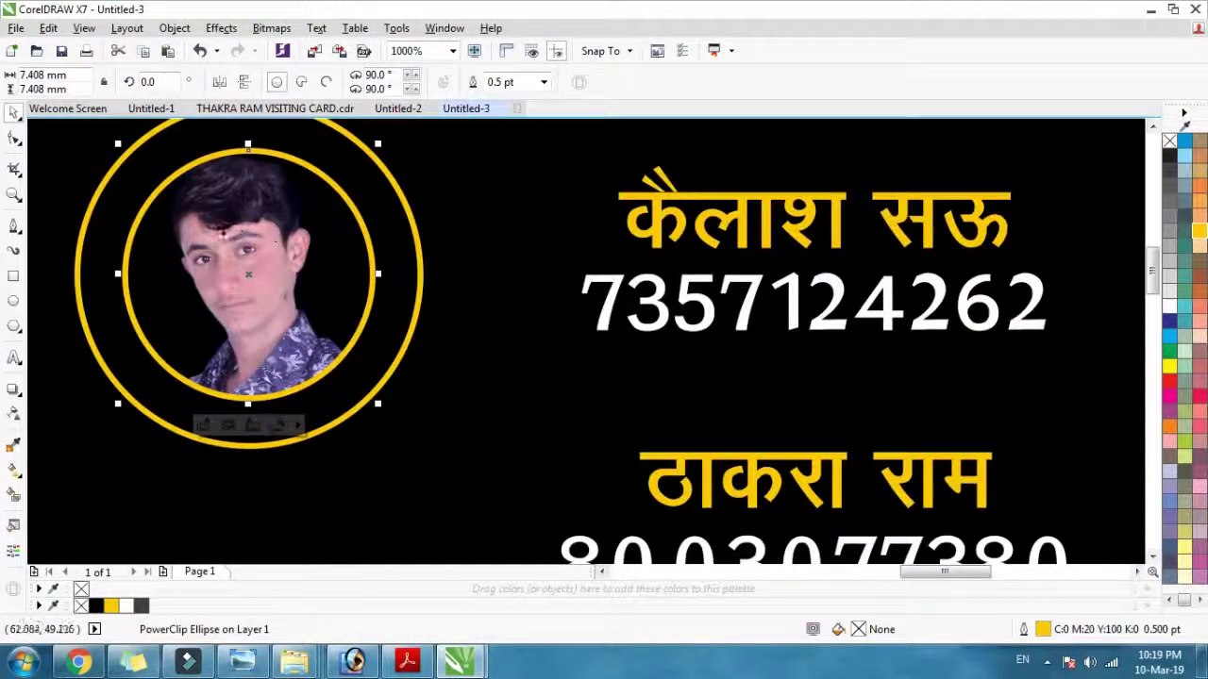
pyautogui.click(1169, 308)
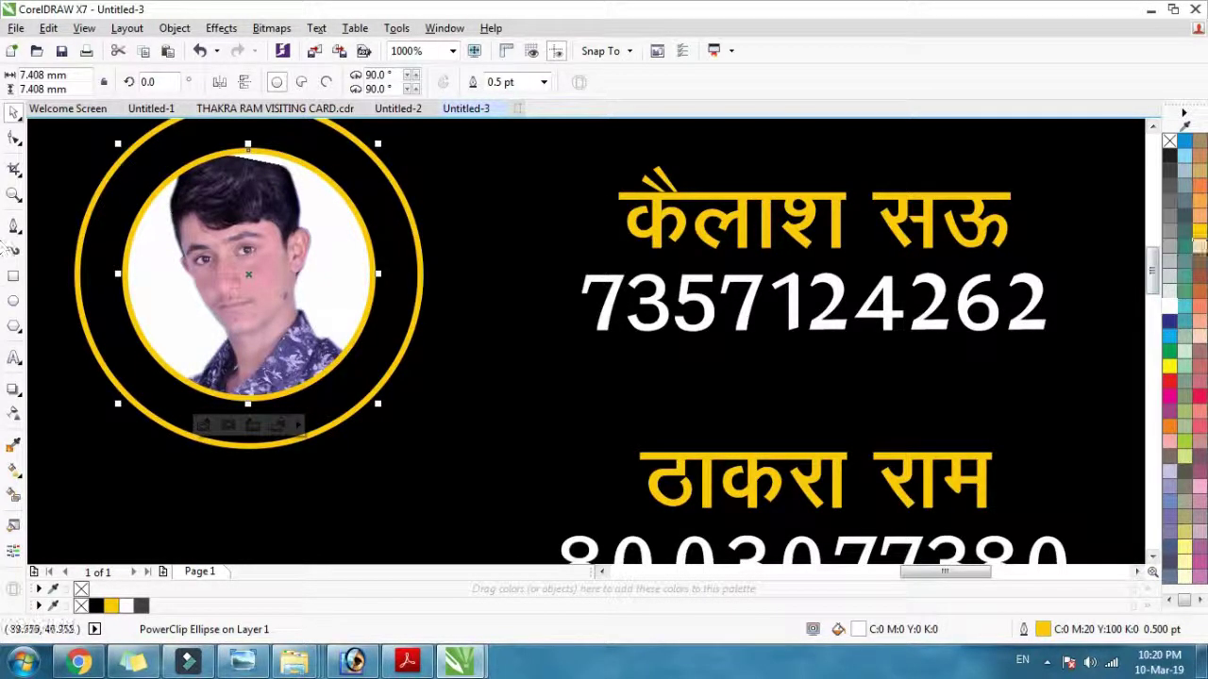
pyautogui.click(404, 225)
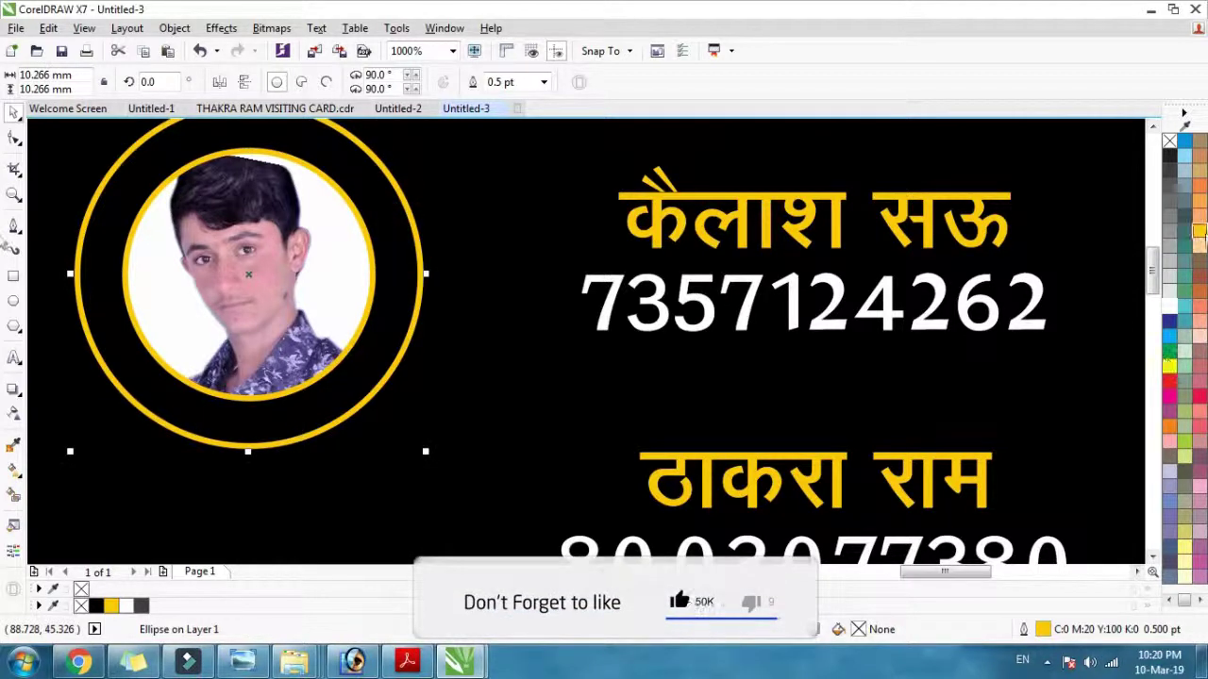
pyautogui.click(1199, 232)
pyautogui.hotkey('ctrl', 'z')
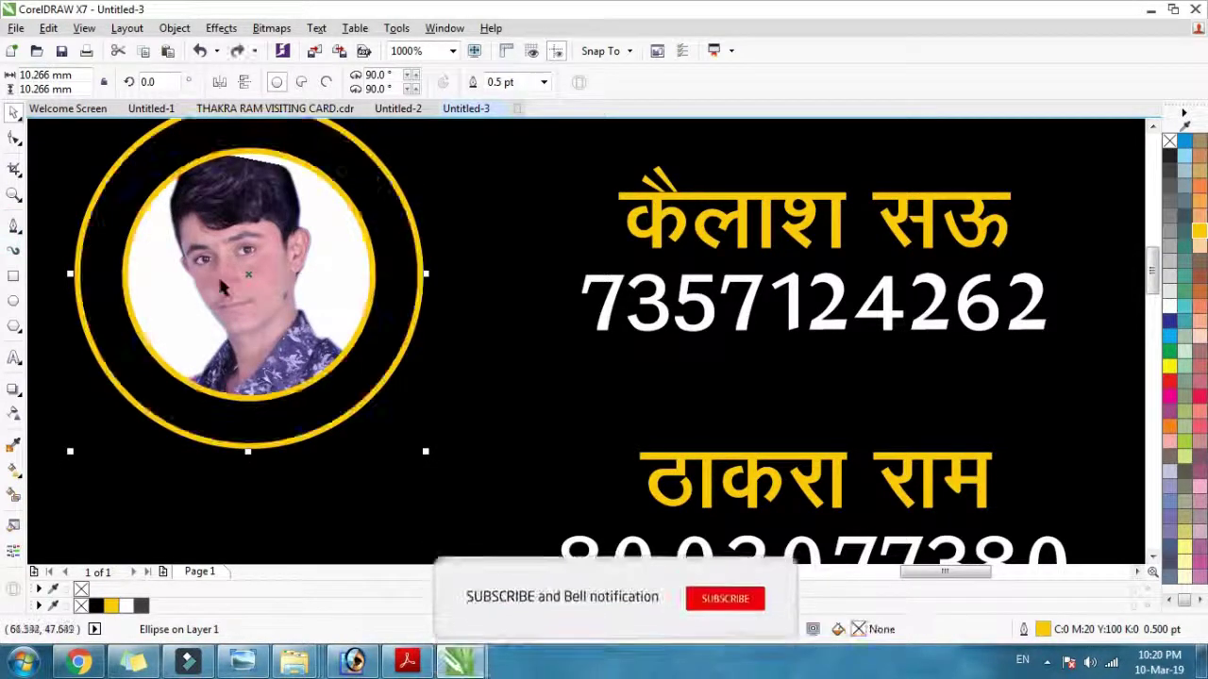
# Scale the ringed portrait down to about 8.4 mm, duplicate it straight below beside the second contact and group the copy's two circles
pyautogui.scroll(-2, 223, 287)
pyautogui.moveTo(94, 146); pyautogui.dragTo(367, 426)
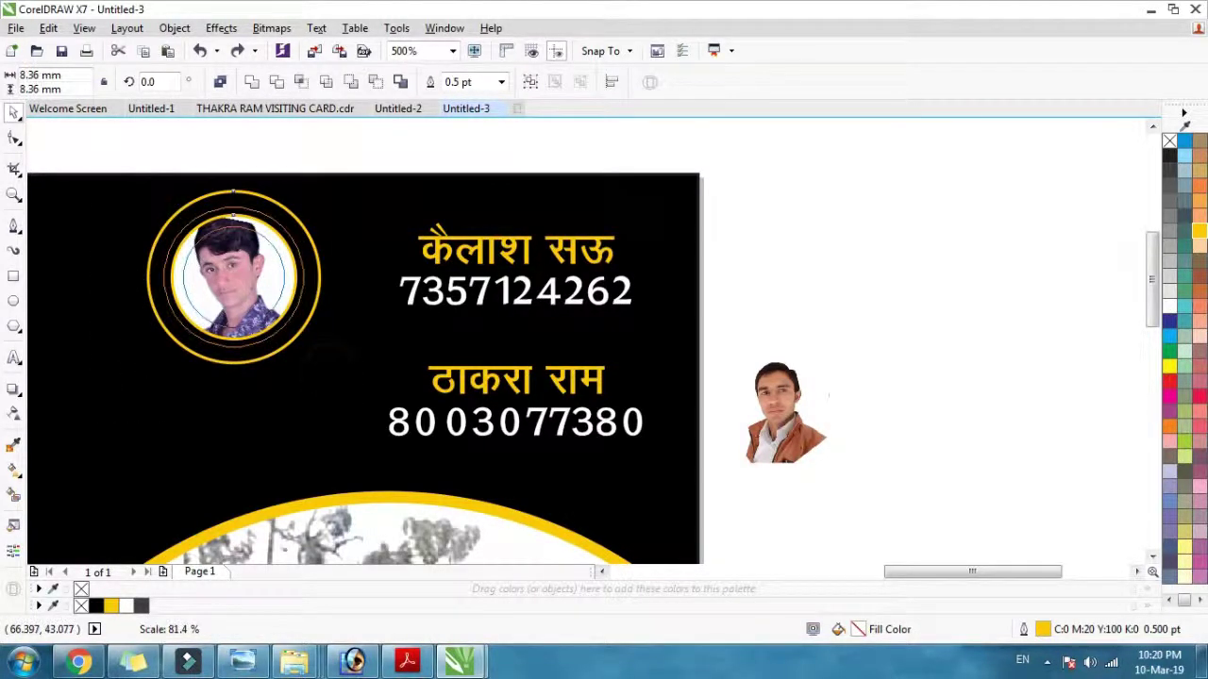
pyautogui.moveTo(247, 283); pyautogui.dragTo(243, 426)
pyautogui.hotkey('ctrl', 'g')
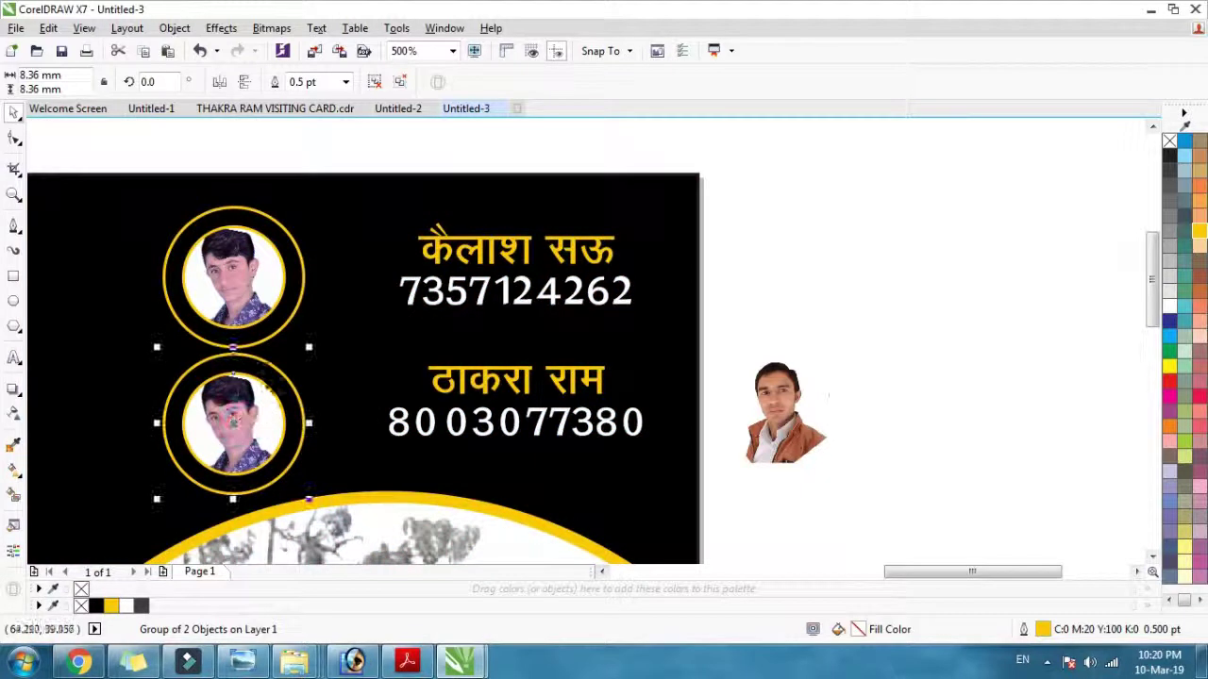
# Shrink both ringed portraits to about 6.7 mm and move the upper one up beside the first contact
pyautogui.keyDown('shift'); pyautogui.click(264, 306); pyautogui.keyUp('shift')
pyautogui.moveTo(309, 502); pyautogui.dragTo(297, 505)
pyautogui.click(662, 342)
pyautogui.click(755, 302)
pyautogui.click(281, 269)
pyautogui.moveTo(230, 314); pyautogui.dragTo(226, 290)
pyautogui.moveTo(276, 241); pyautogui.dragTo(274, 242)
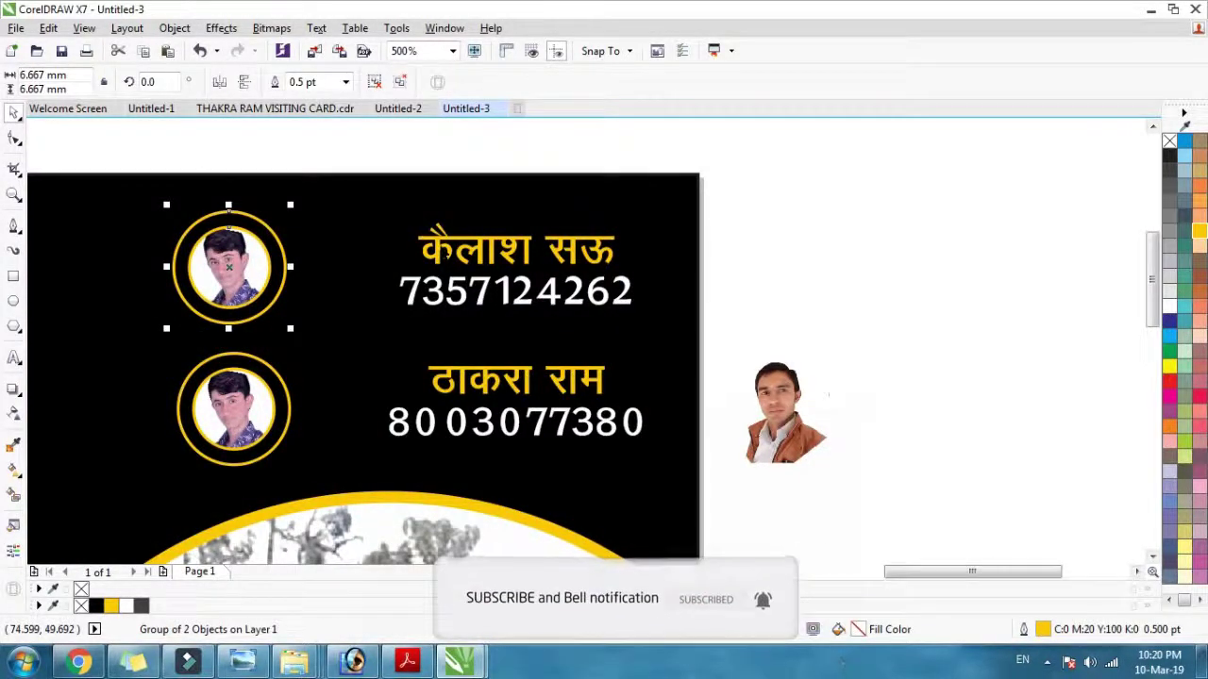
pyautogui.keyDown('shift'); pyautogui.click(436, 241); pyautogui.keyUp('shift')
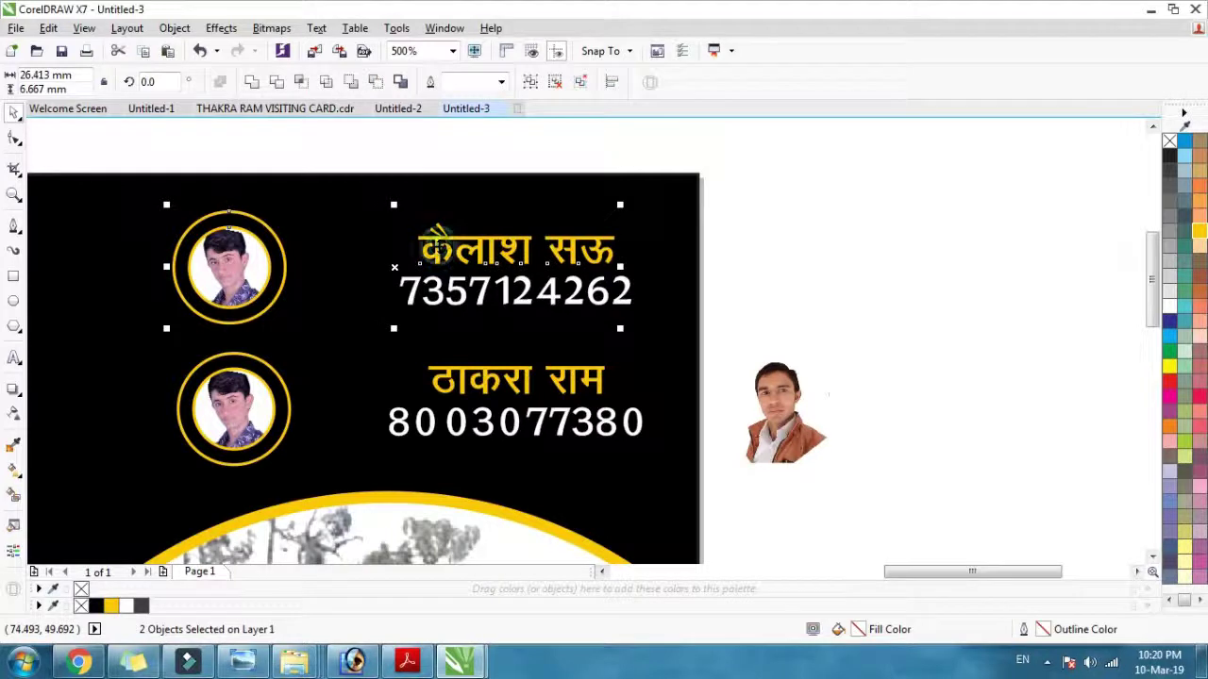
pyautogui.press('t')
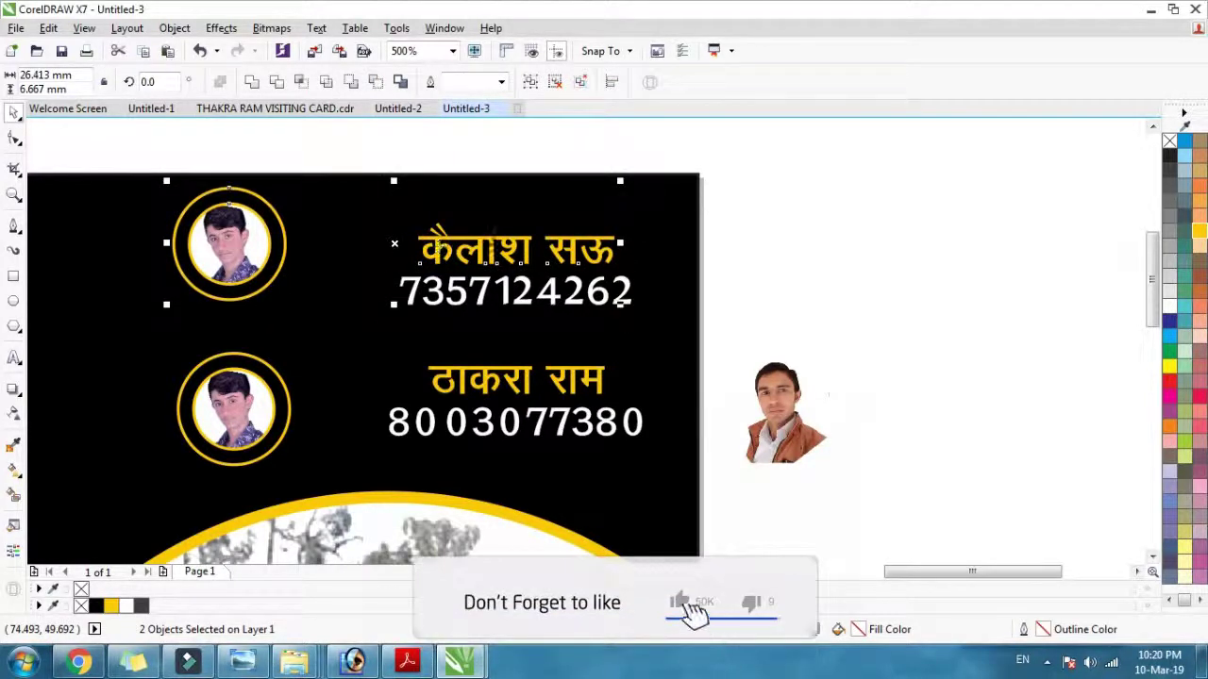
pyautogui.hotkey('ctrl', 'z')
# Group the first contact's name and phone number, and align the upper ringed portrait with the group's horizontal centre line
pyautogui.click(748, 235)
pyautogui.moveTo(755, 207); pyautogui.dragTo(370, 311)
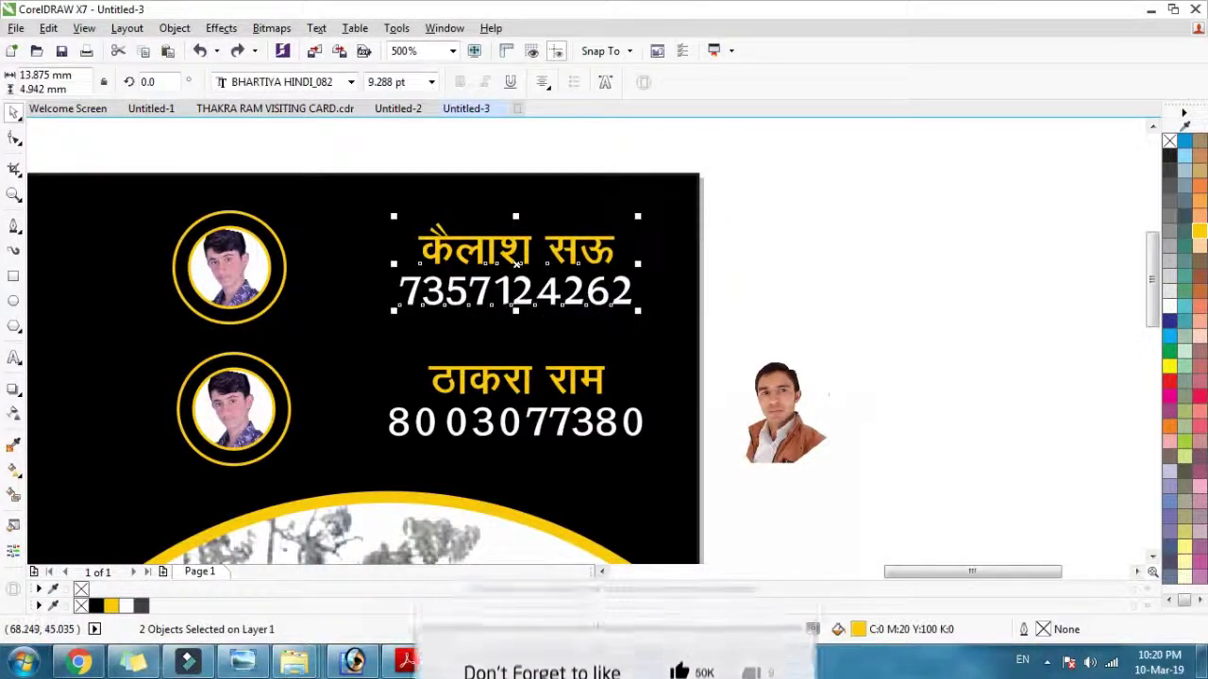
pyautogui.hotkey('ctrl', 'g')
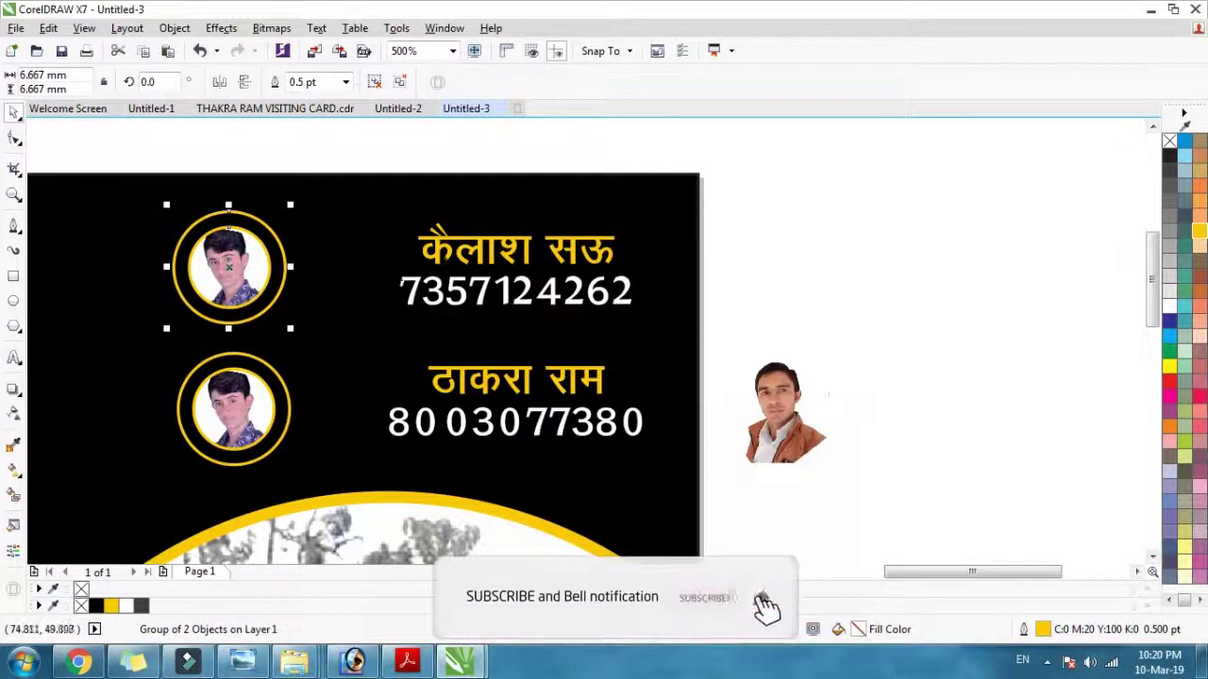
pyautogui.keyDown('shift'); pyautogui.click(436, 250); pyautogui.keyUp('shift')
pyautogui.press('e')
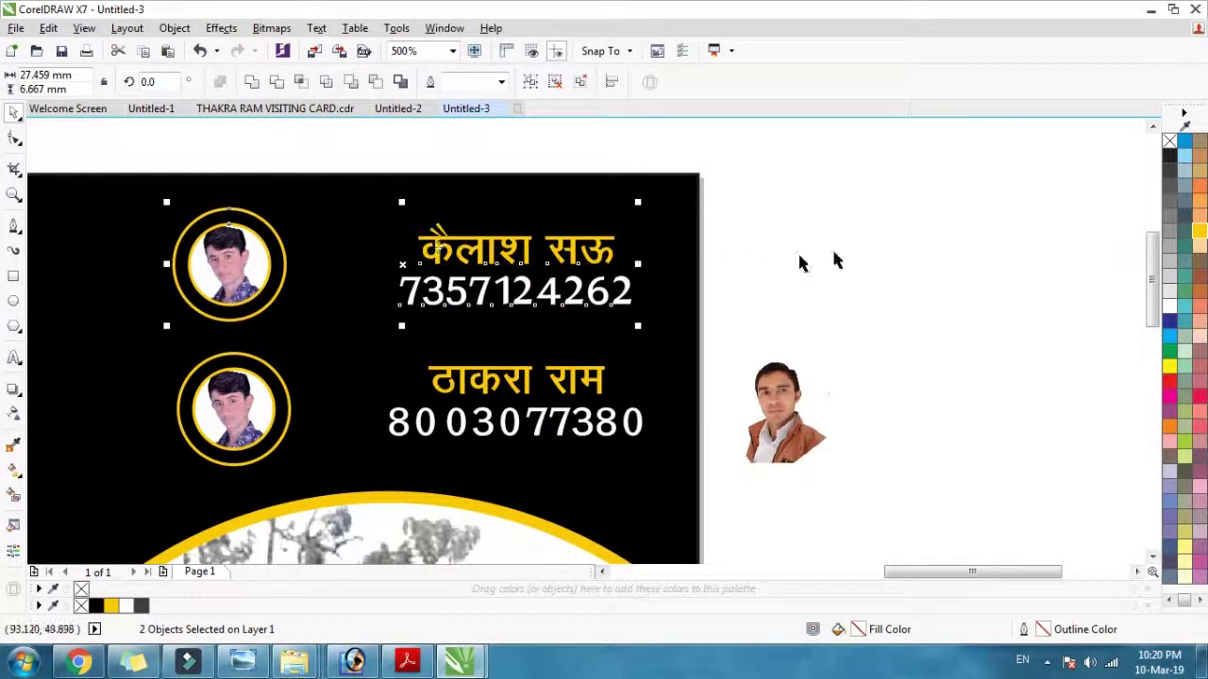
pyautogui.click(849, 250)
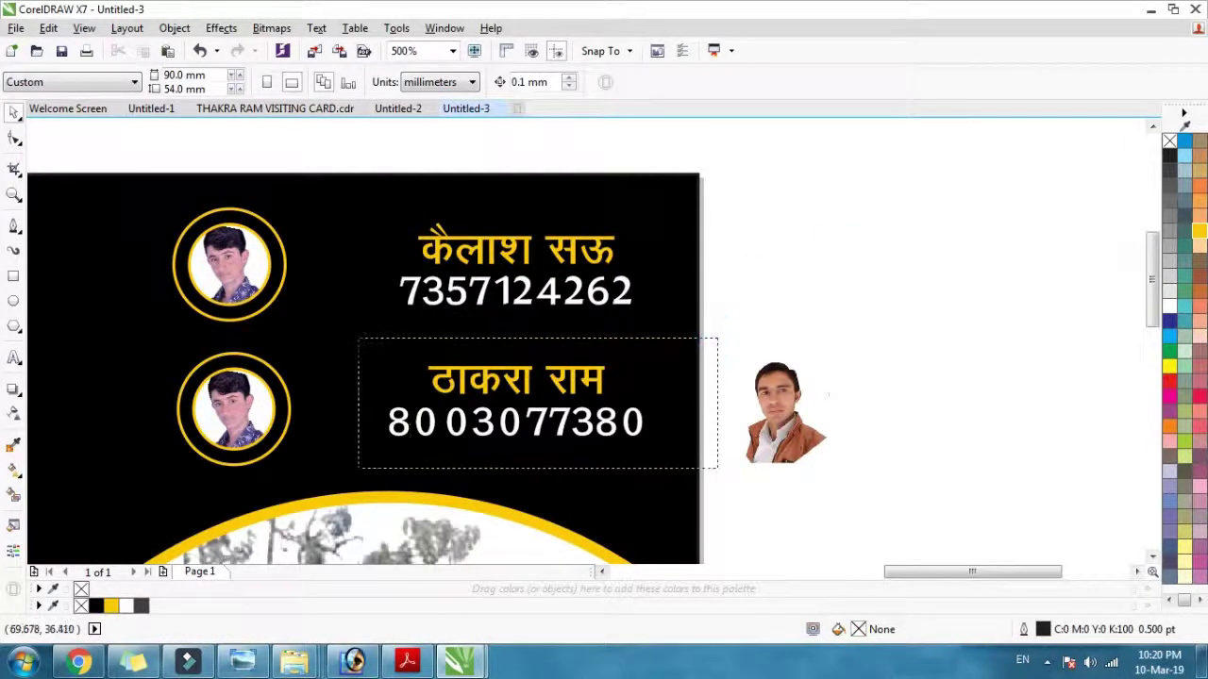
# Group the second contact's name and phone number, and align the lower ringed portrait with the group's horizontal centre line
pyautogui.moveTo(359, 468); pyautogui.dragTo(359, 468)
pyautogui.hotkey('ctrl', 'g')
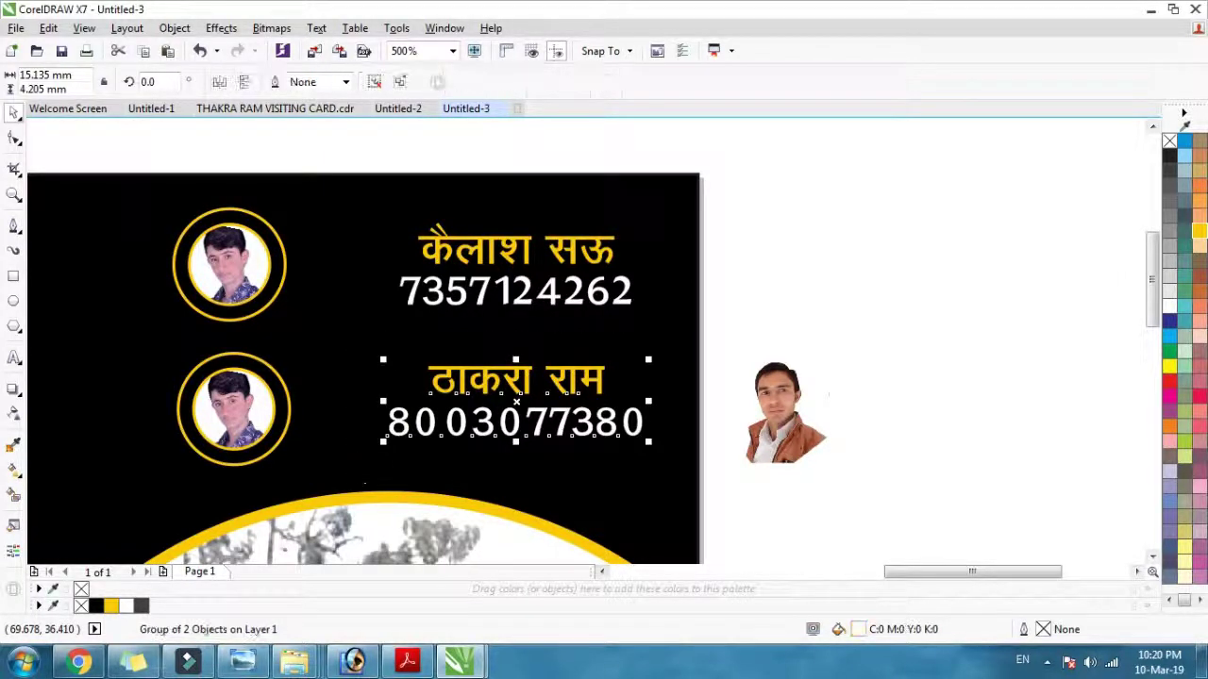
pyautogui.click(253, 407)
pyautogui.keyDown('shift'); pyautogui.click(441, 378); pyautogui.keyUp('shift')
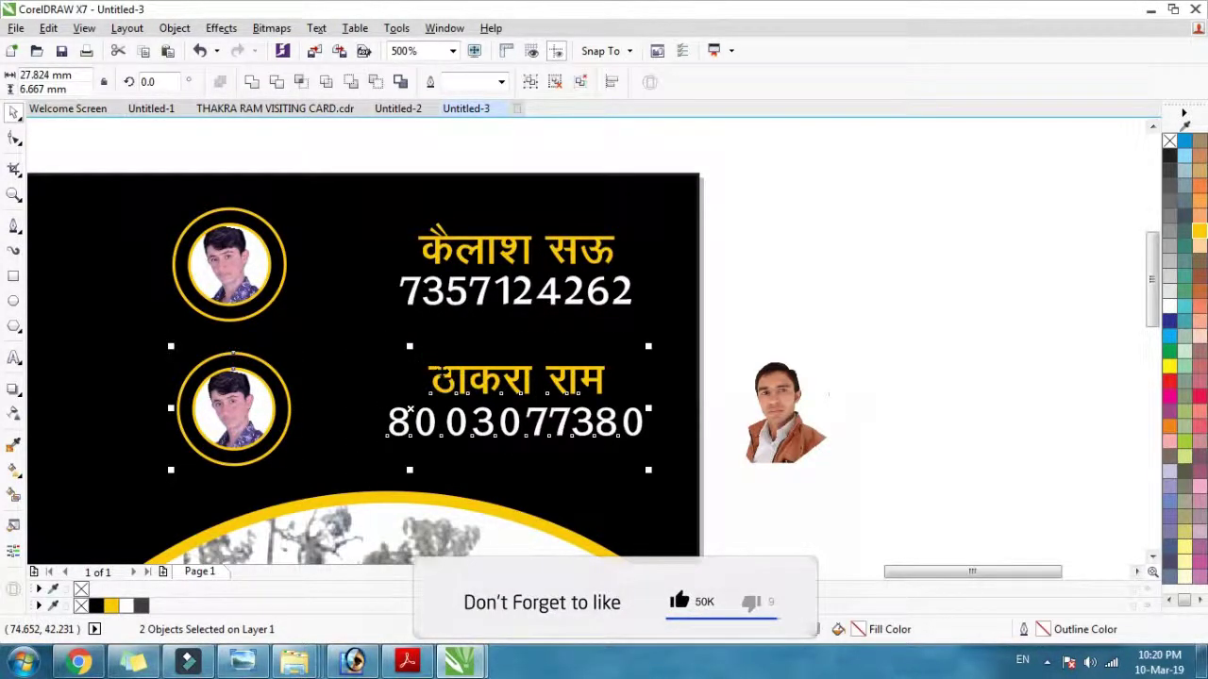
pyautogui.click(863, 344)
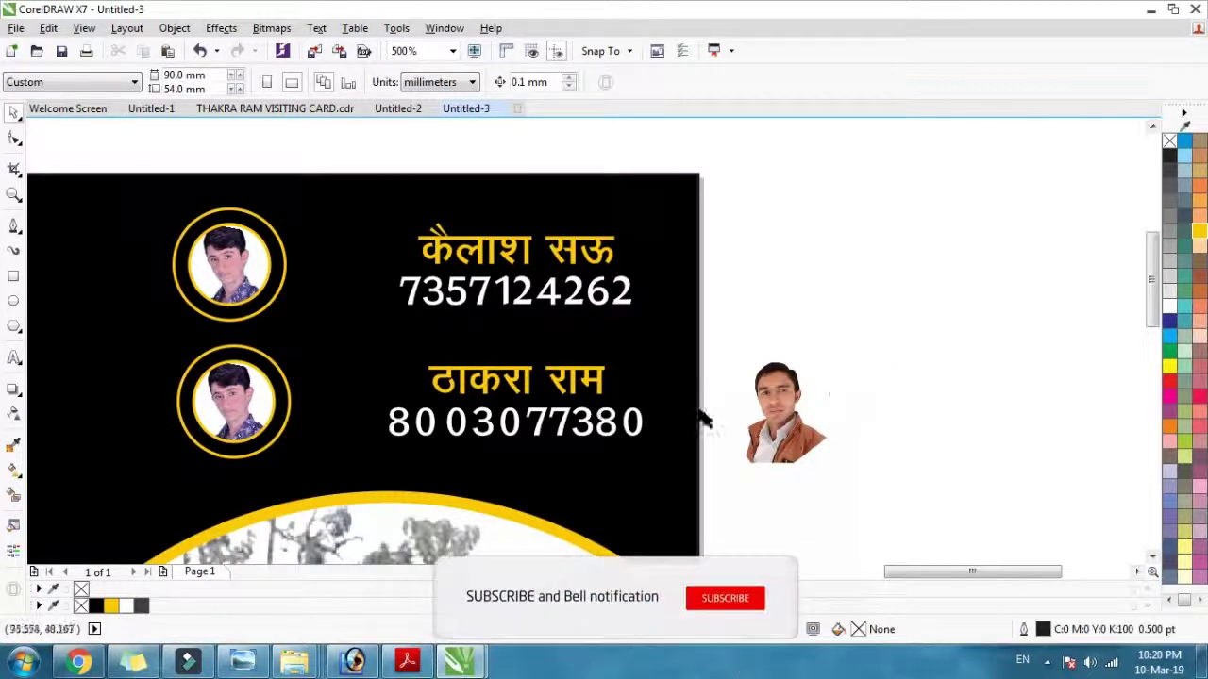
# Ungroup the lower ringed portrait and PowerClip the photo with the brown jacket inside its inner circle
pyautogui.click(776, 416)
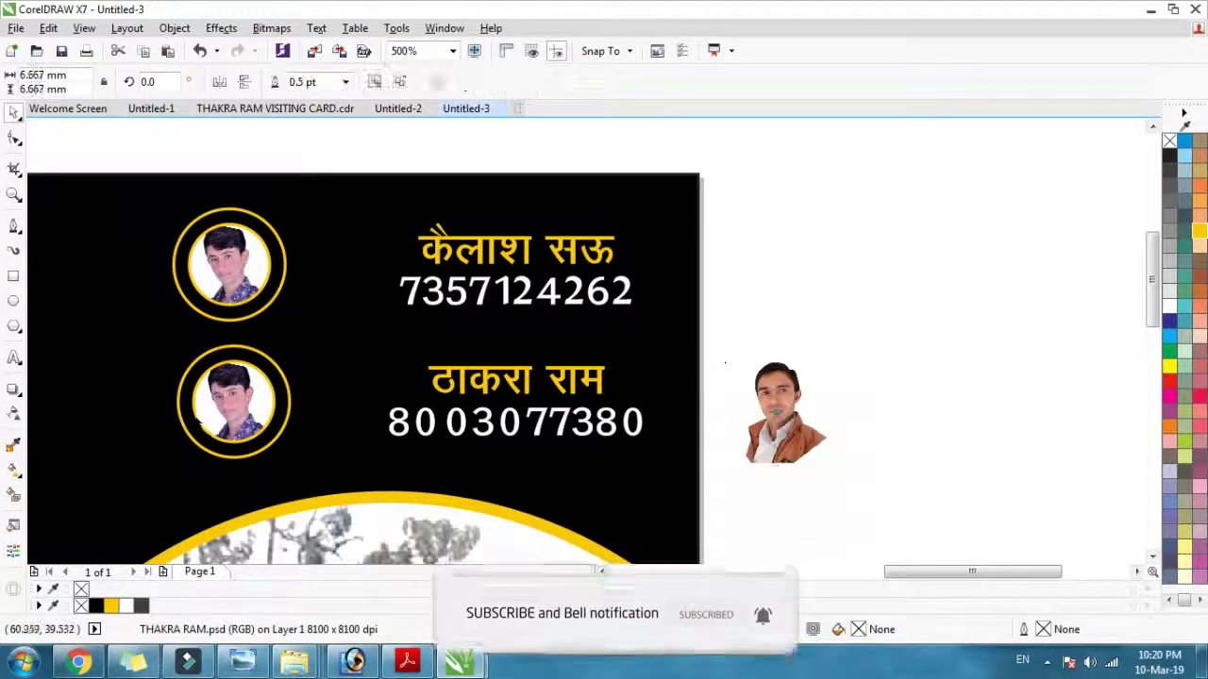
pyautogui.click(218, 418)
pyautogui.click(776, 415)
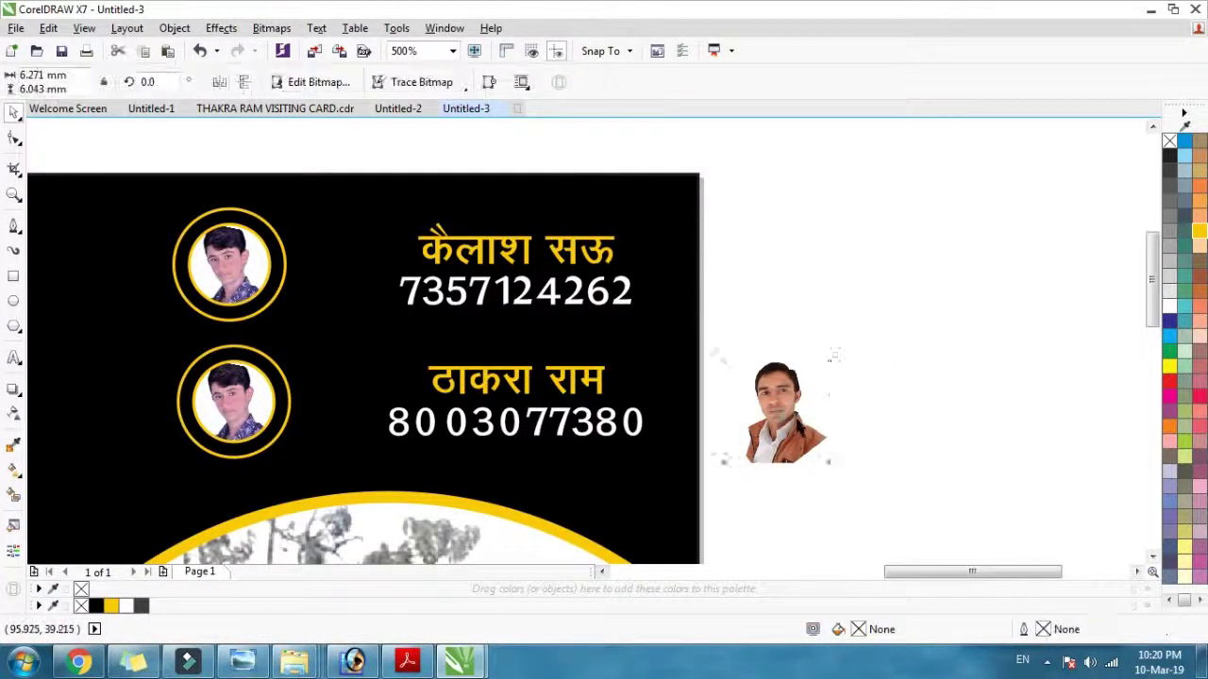
pyautogui.rightClick(792, 434)
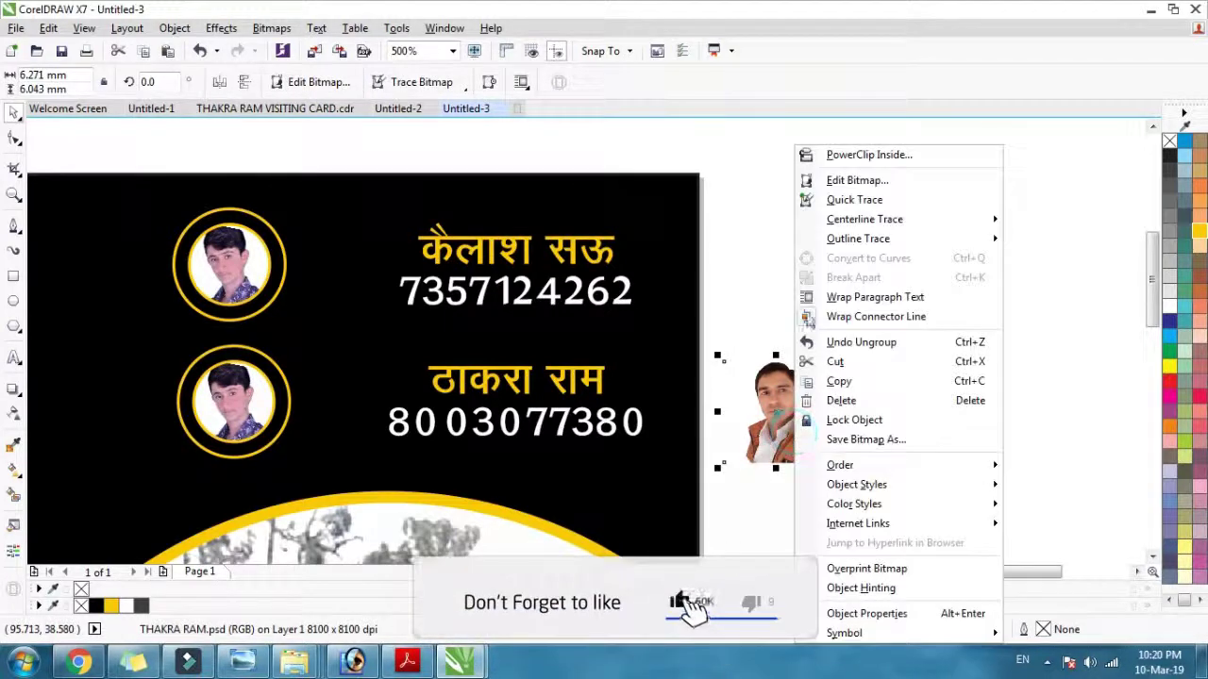
pyautogui.click(869, 155)
pyautogui.click(224, 410)
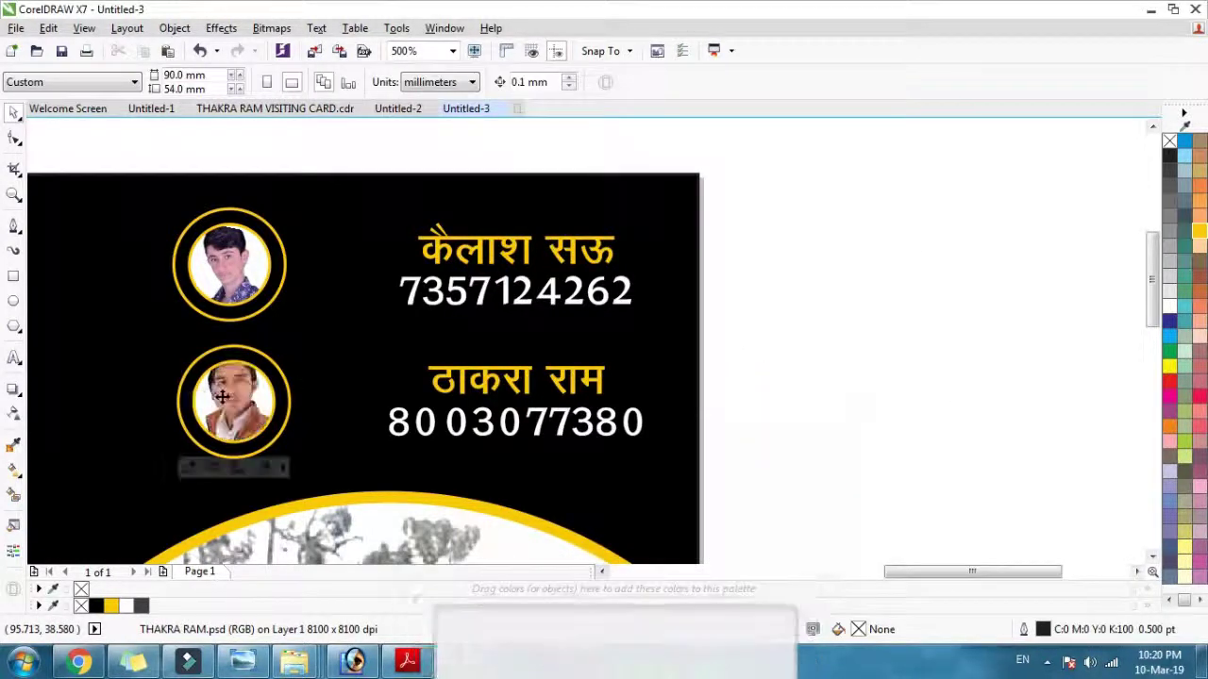
# In the lower circle's PowerClip, delete the purple-shirt portrait and move the brown-jacket portrait down so the whole head fits inside
pyautogui.scroll(1, 224, 411)
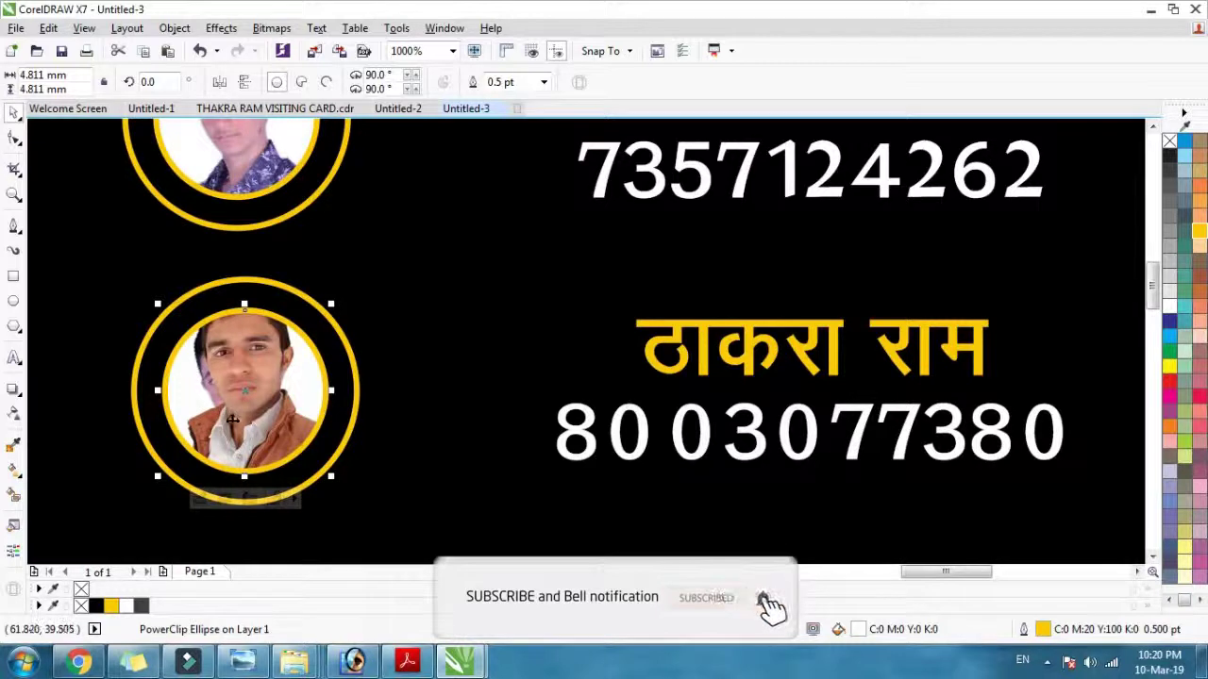
pyautogui.keyDown('ctrl'); pyautogui.click(273, 412); pyautogui.keyUp('ctrl')
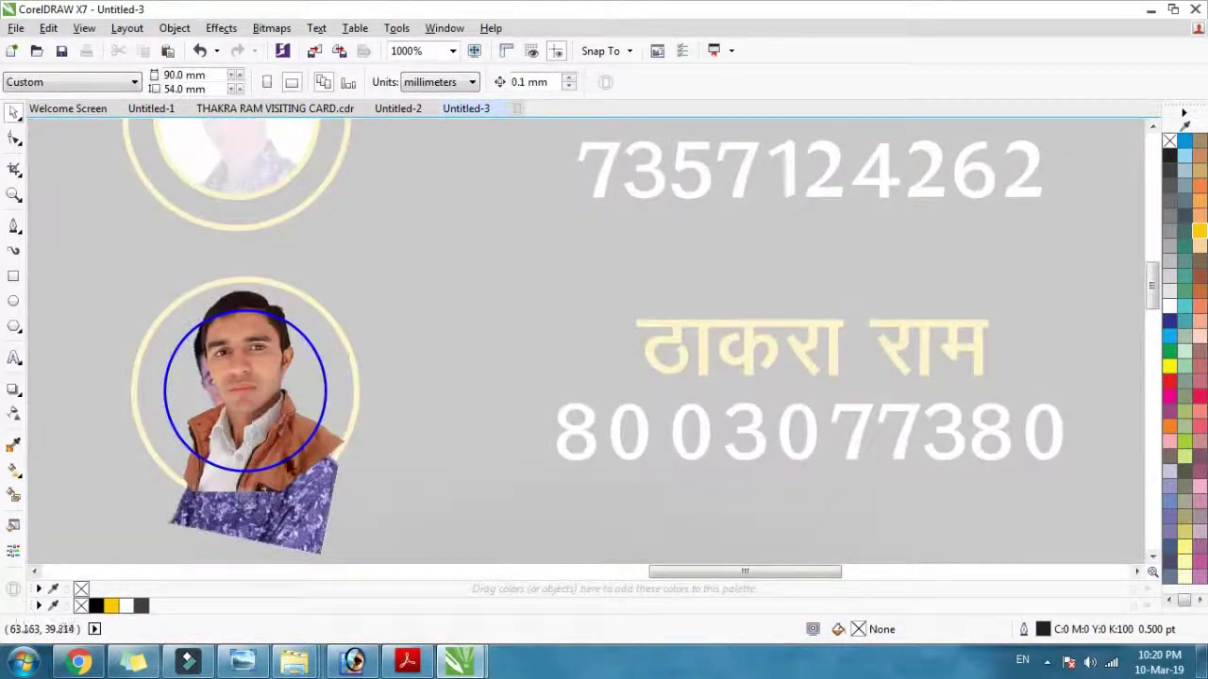
pyautogui.click(316, 534)
pyautogui.click(314, 544)
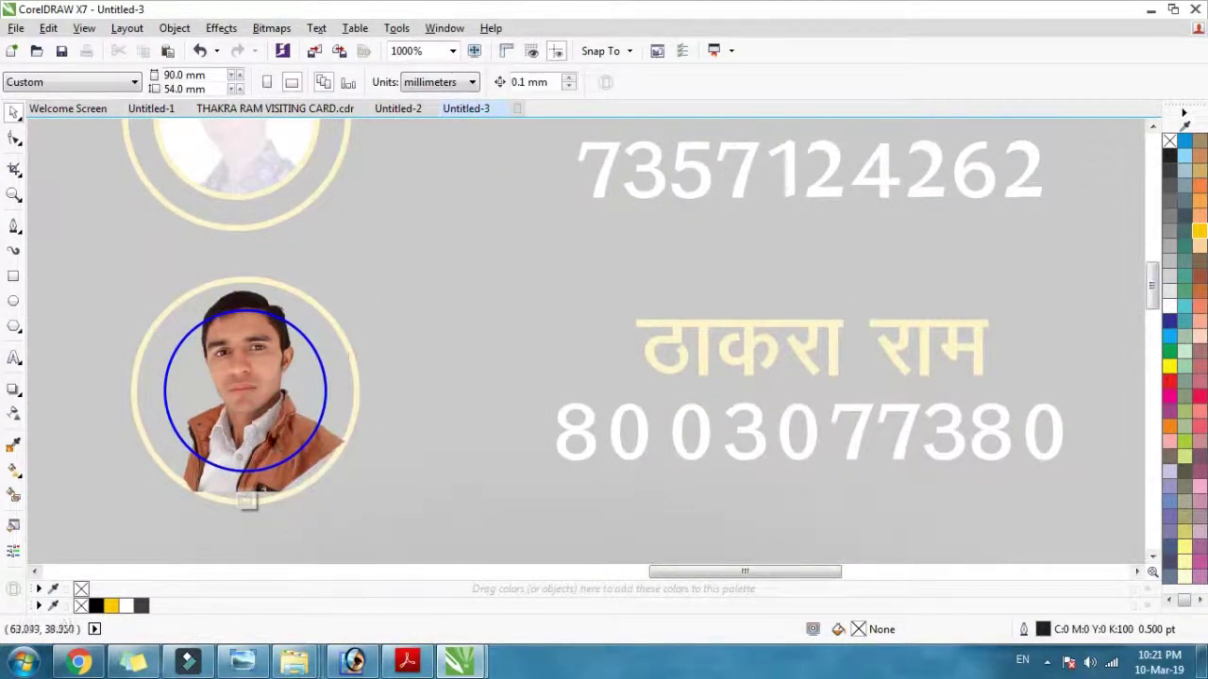
pyautogui.click(269, 440)
pyautogui.moveTo(357, 497); pyautogui.dragTo(356, 497)
pyautogui.moveTo(270, 386); pyautogui.dragTo(270, 401)
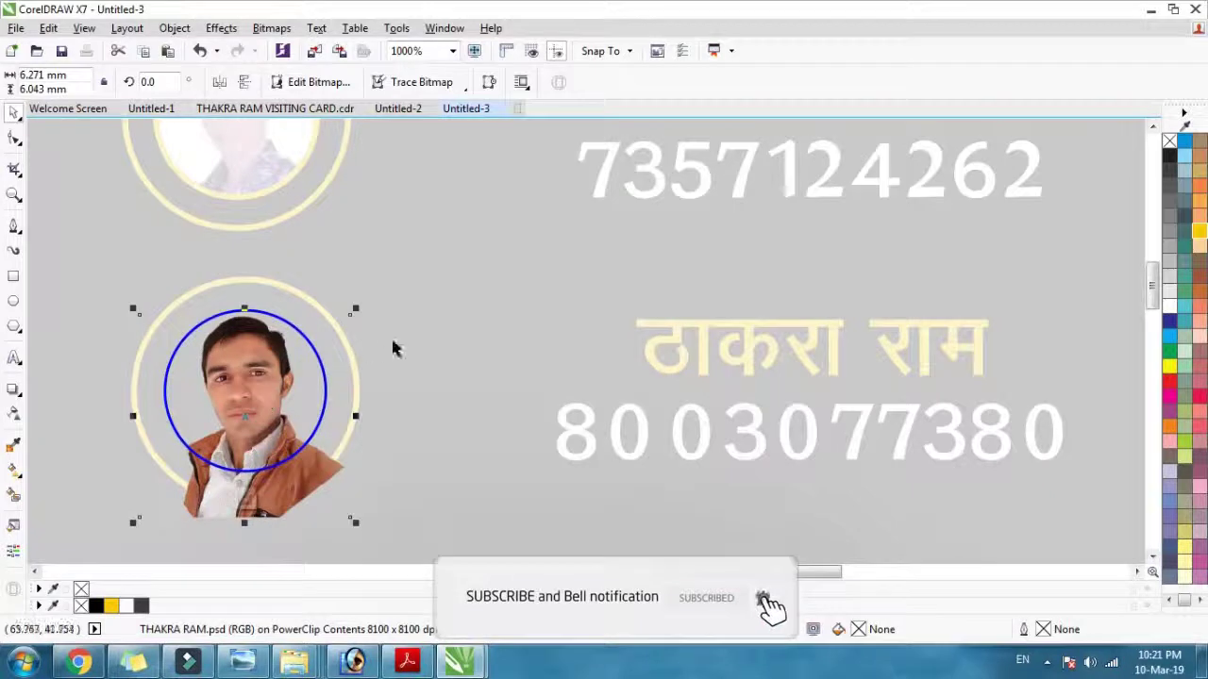
pyautogui.keyDown('ctrl'); pyautogui.click(494, 320); pyautogui.keyUp('ctrl')
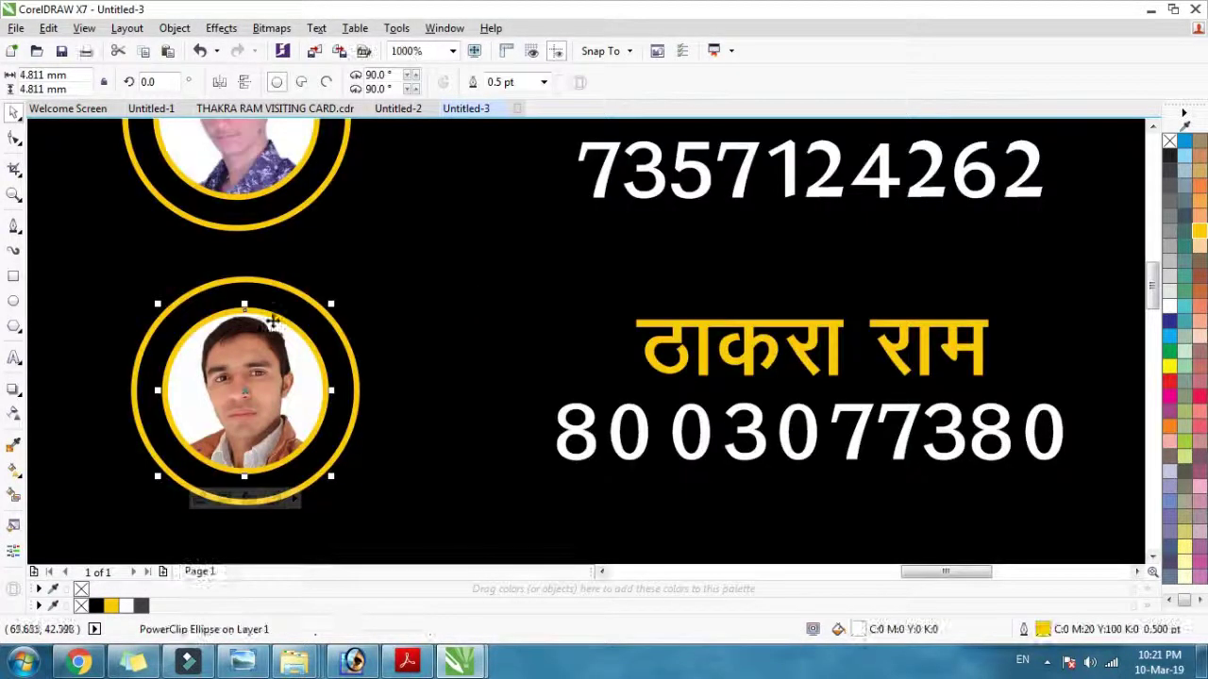
# Move both contact text groups left, closer to the portraits, and enlarge them together to about 16.9 by 14.3 mm
pyautogui.scroll(-2, 274, 321)
pyautogui.scroll(-2, 794, 134)
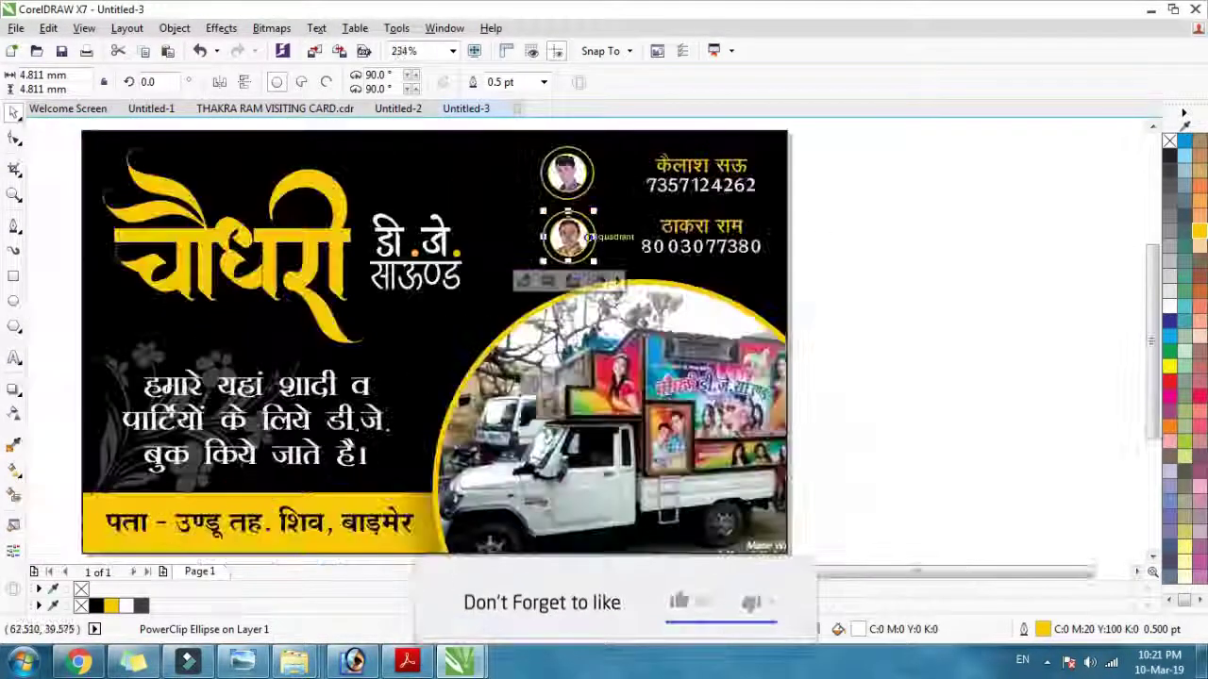
pyautogui.scroll(4, 774, 175)
pyautogui.scroll(-2, 773, 179)
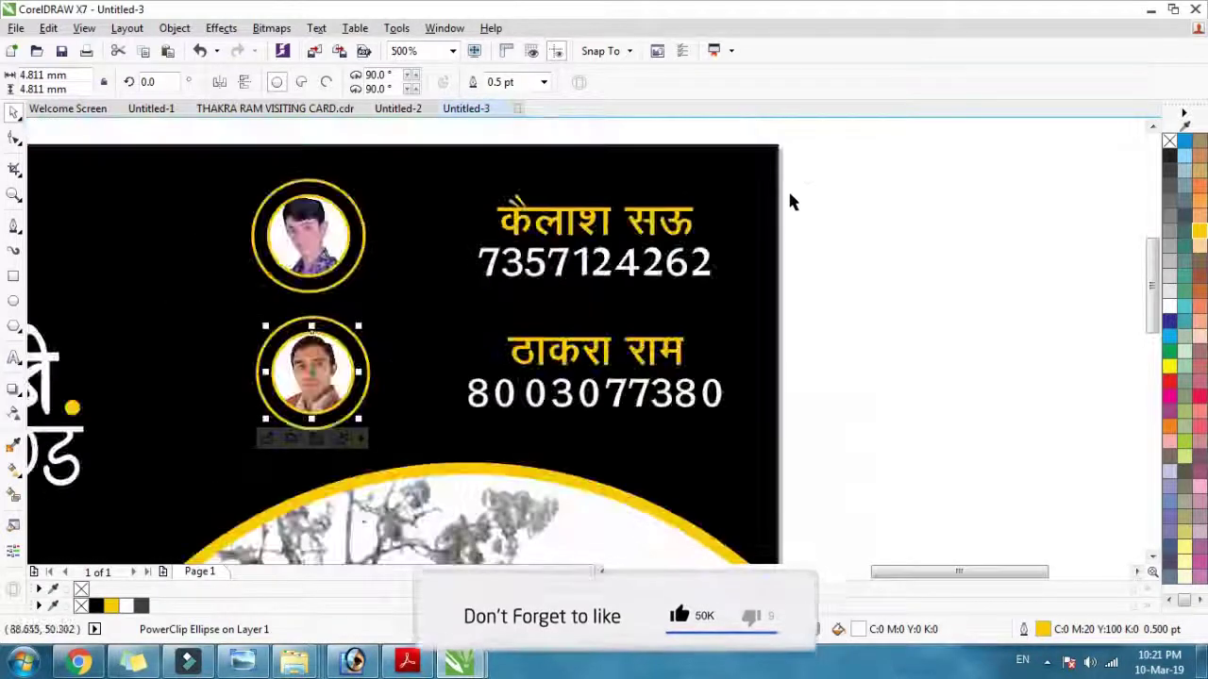
pyautogui.click(880, 158)
pyautogui.moveTo(879, 159); pyautogui.dragTo(444, 420)
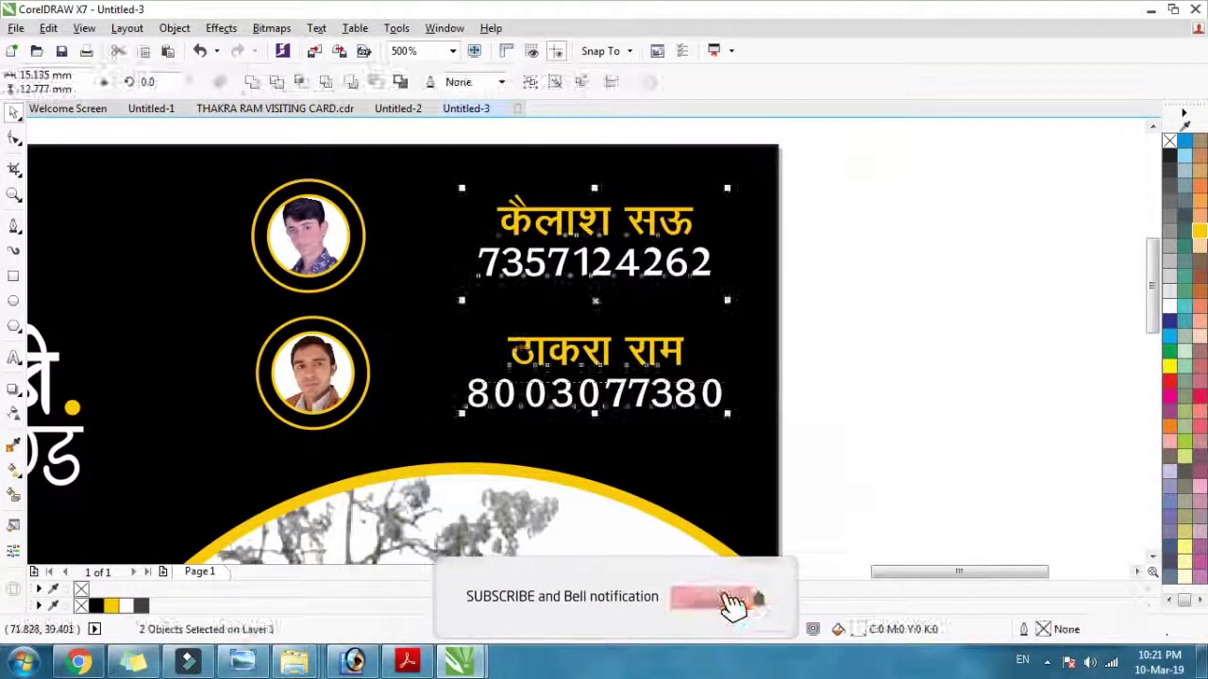
pyautogui.moveTo(594, 262); pyautogui.dragTo(522, 262)
pyautogui.moveTo(655, 188); pyautogui.dragTo(687, 162)
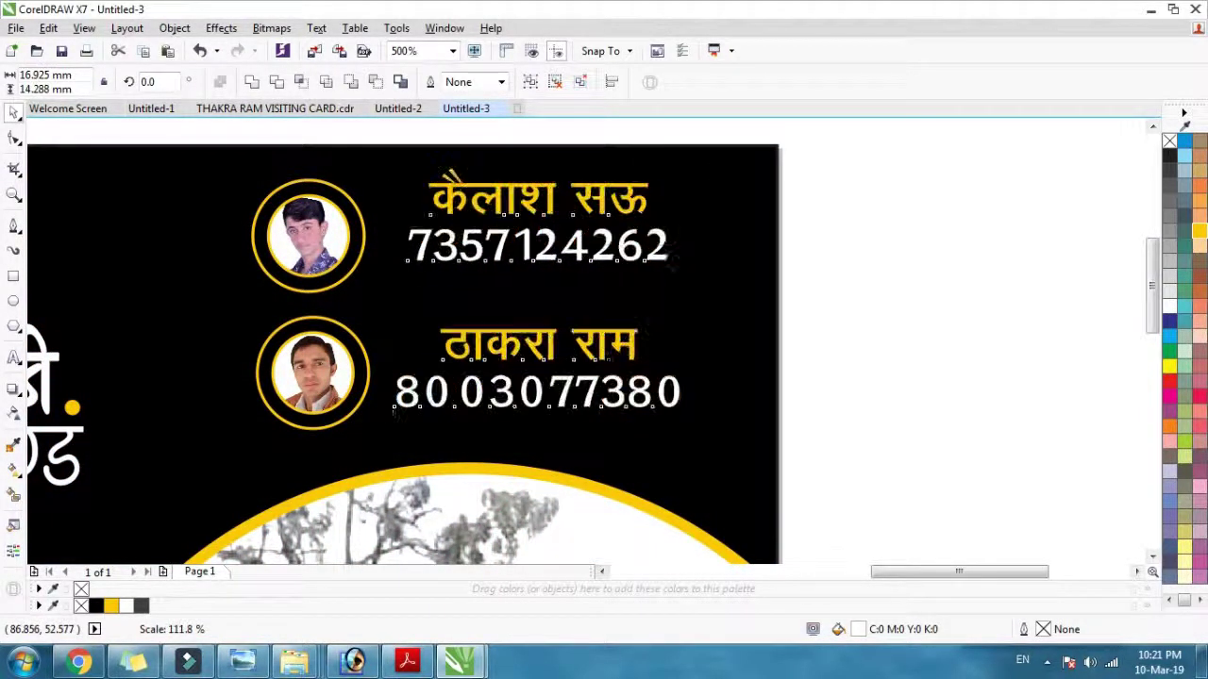
# Align each ringed portrait with the contact text group beside it on their horizontal centre line
pyautogui.click(893, 282)
pyautogui.moveTo(862, 292); pyautogui.dragTo(341, 448)
pyautogui.click(861, 287)
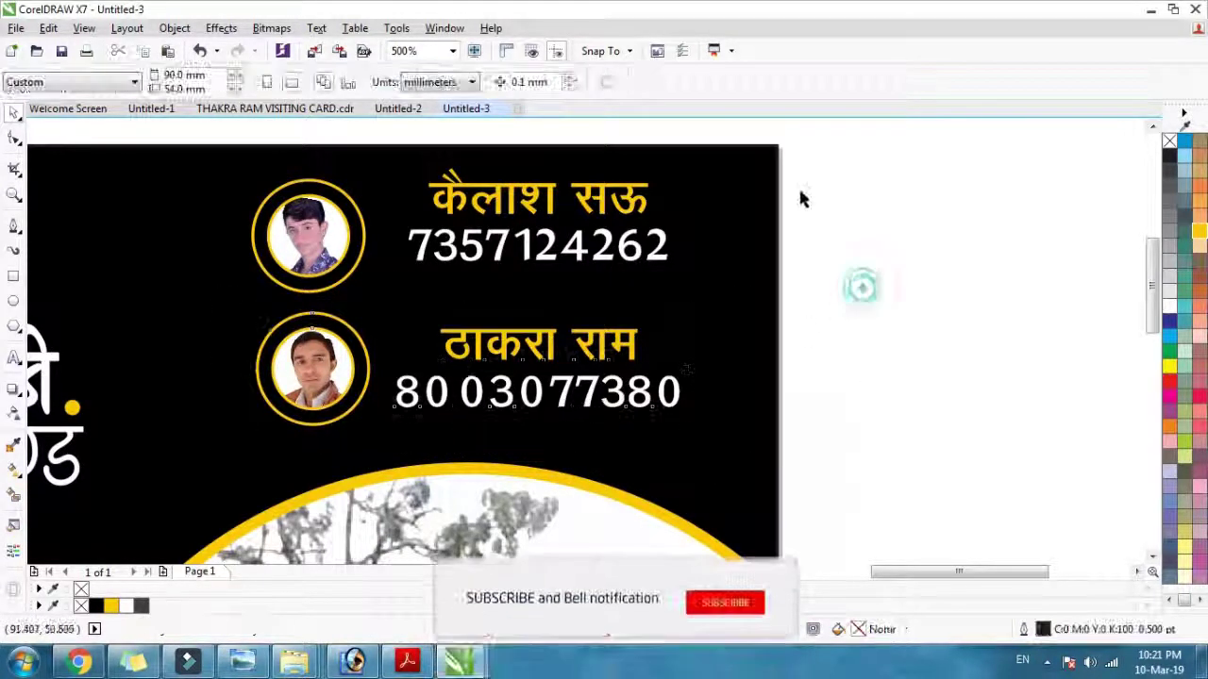
pyautogui.moveTo(788, 132); pyautogui.dragTo(241, 313)
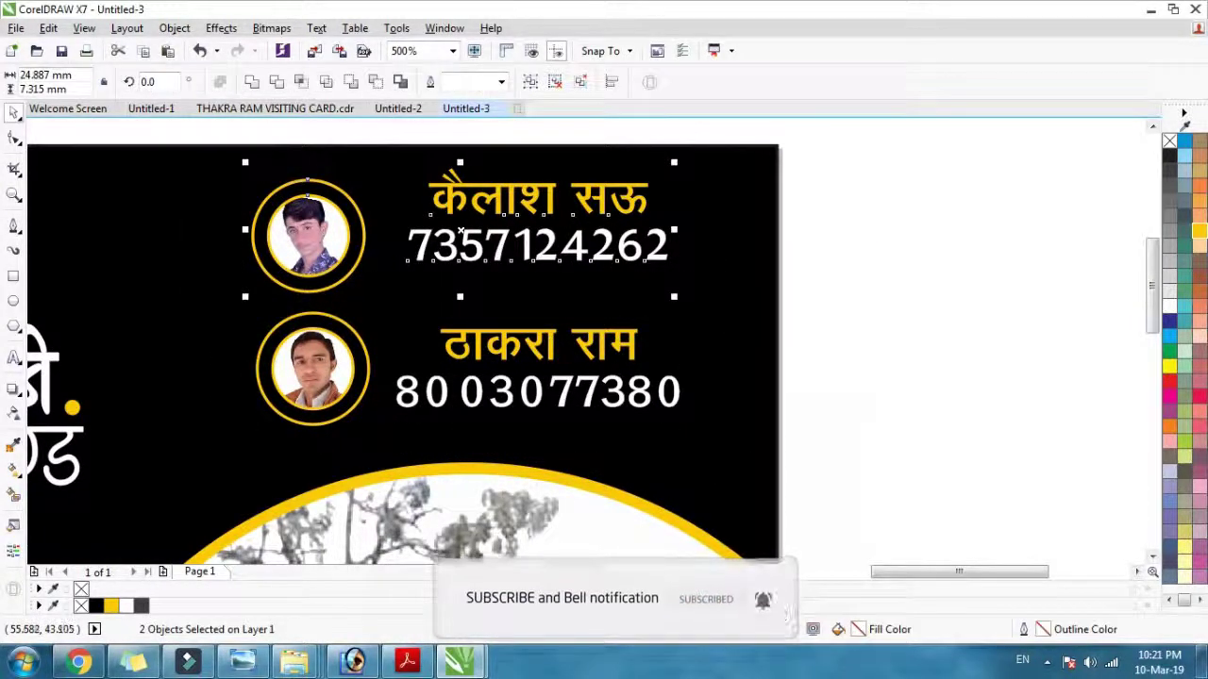
pyautogui.press('e')
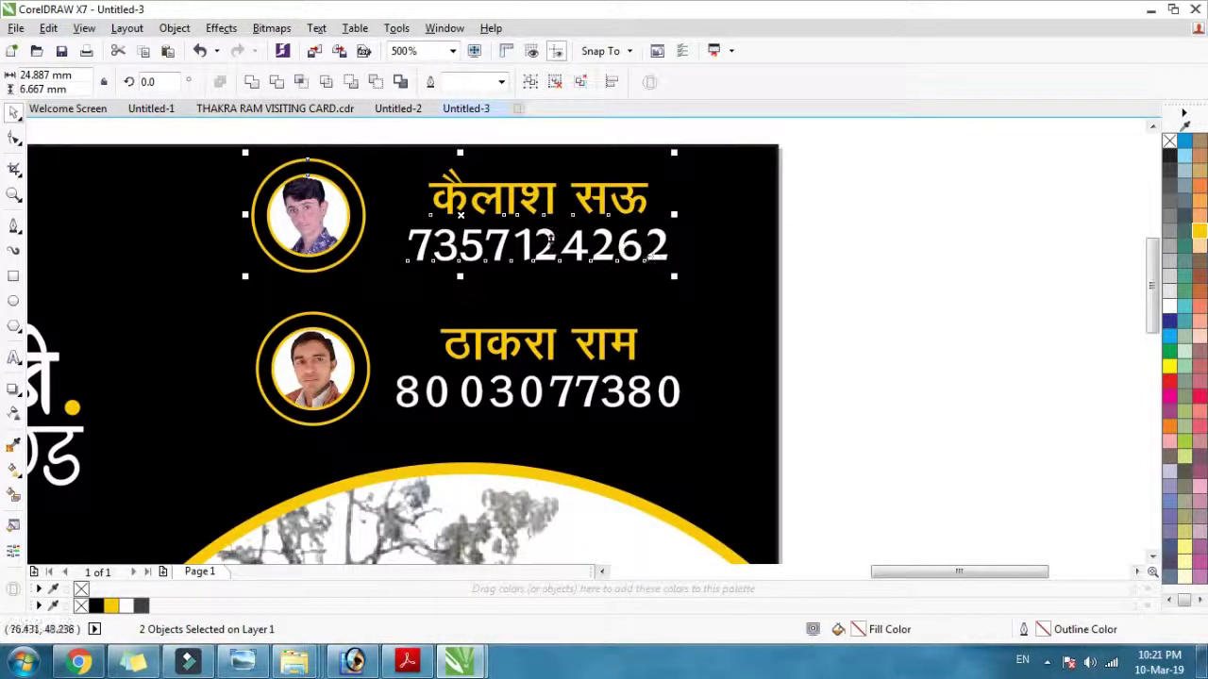
pyautogui.press('Down')
pyautogui.press('Down')
pyautogui.press('Down')
pyautogui.press('Down')
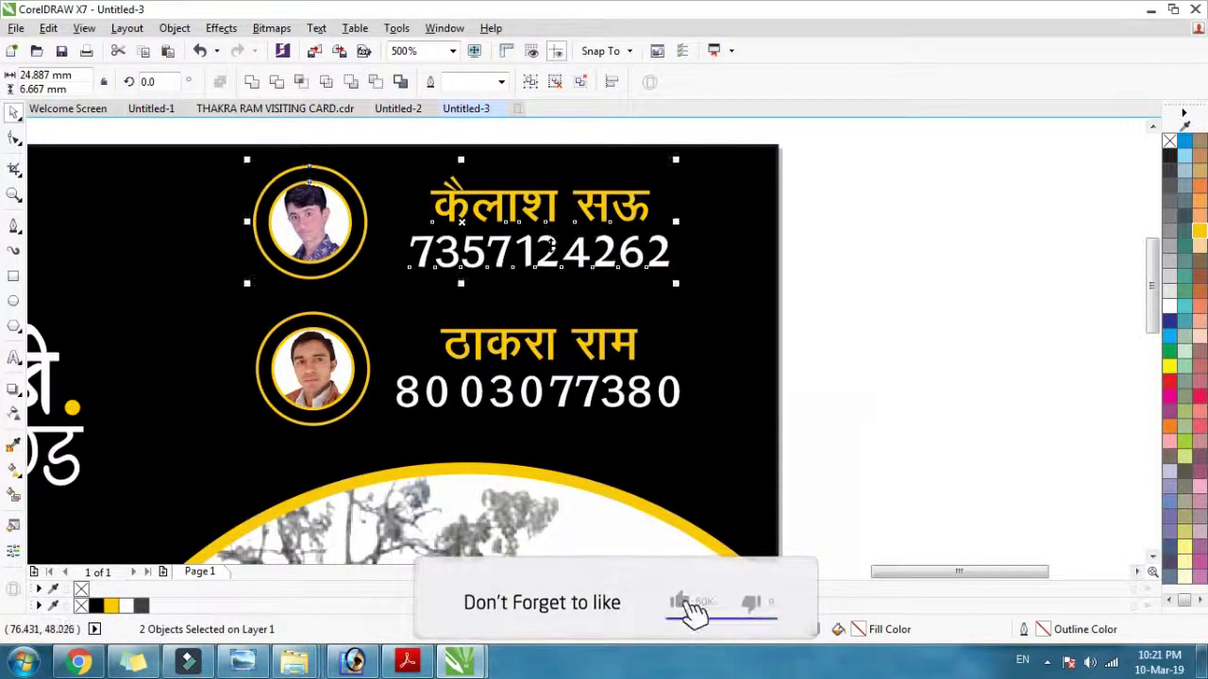
pyautogui.hotkey('ctrl', 'z')
pyautogui.hotkey('ctrl', 'z')
pyautogui.hotkey('ctrl', 'z')
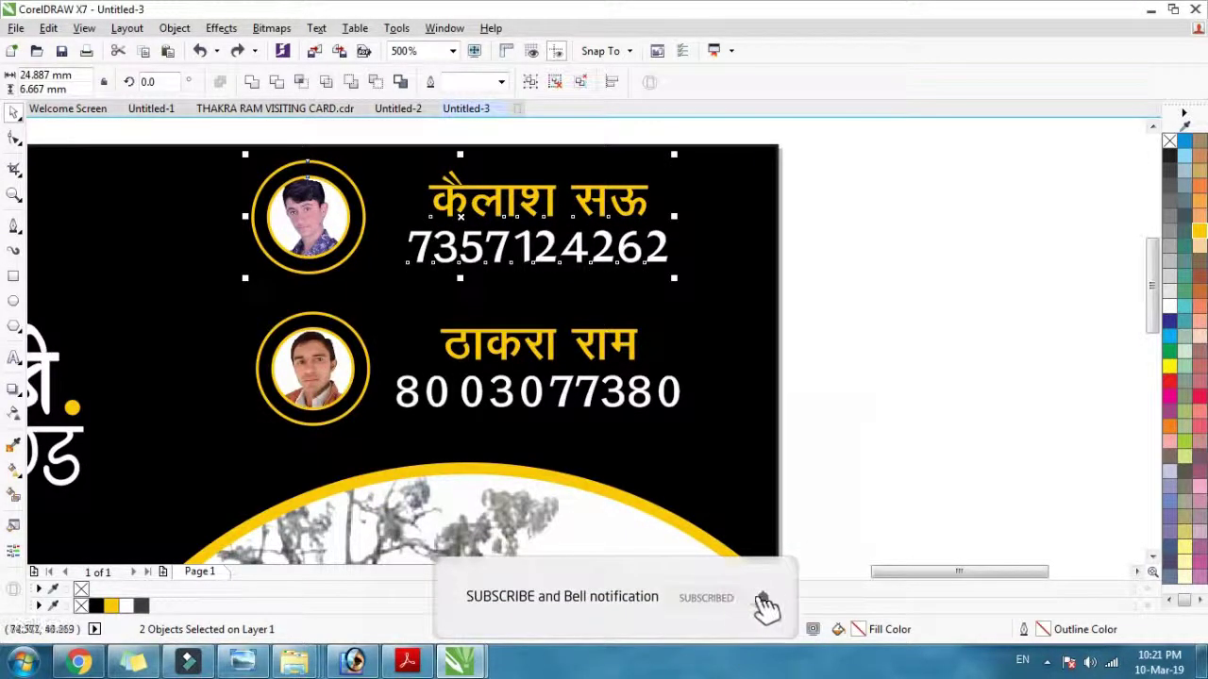
# Move the upper contact row, portrait and text together, slightly down toward the lower row
pyautogui.click(901, 180)
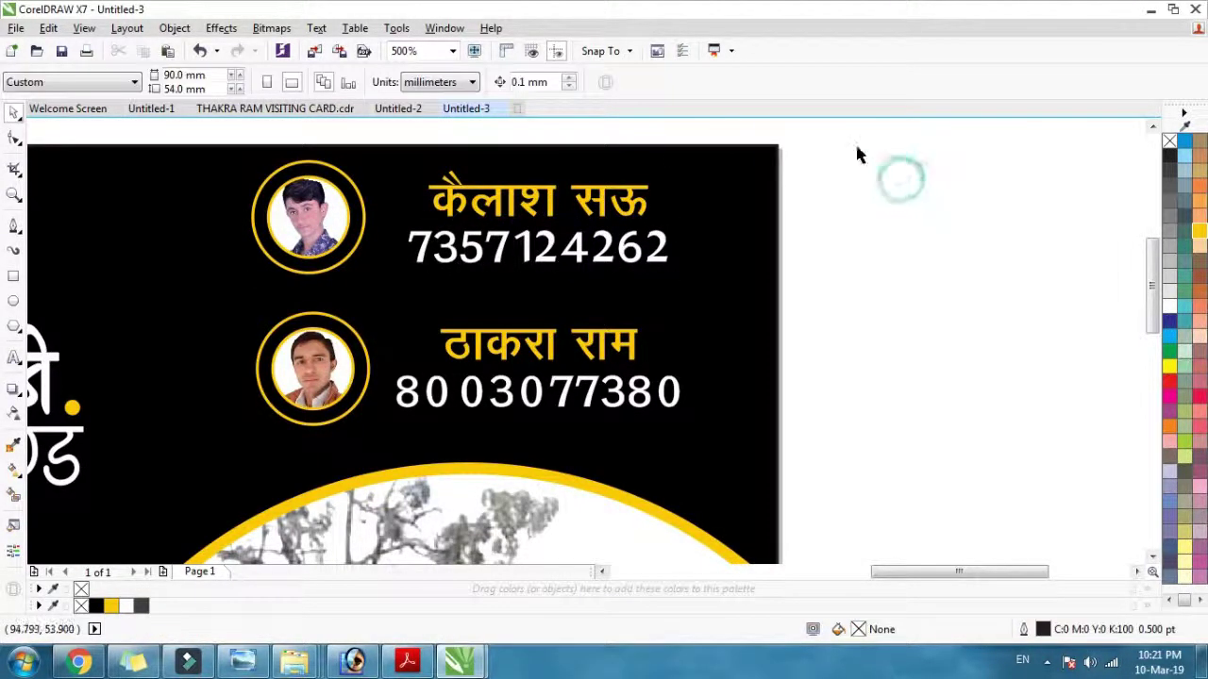
pyautogui.click(538, 251)
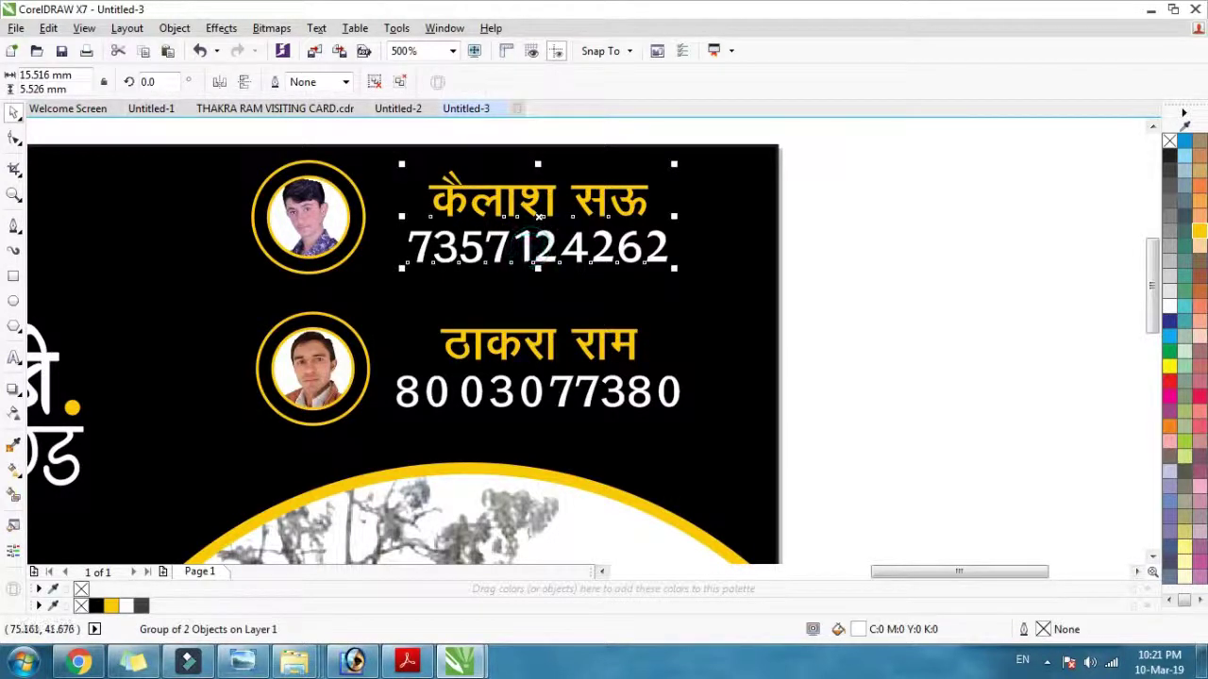
pyautogui.keyDown('shift'); pyautogui.click(537, 349); pyautogui.keyUp('shift')
pyautogui.click(876, 292)
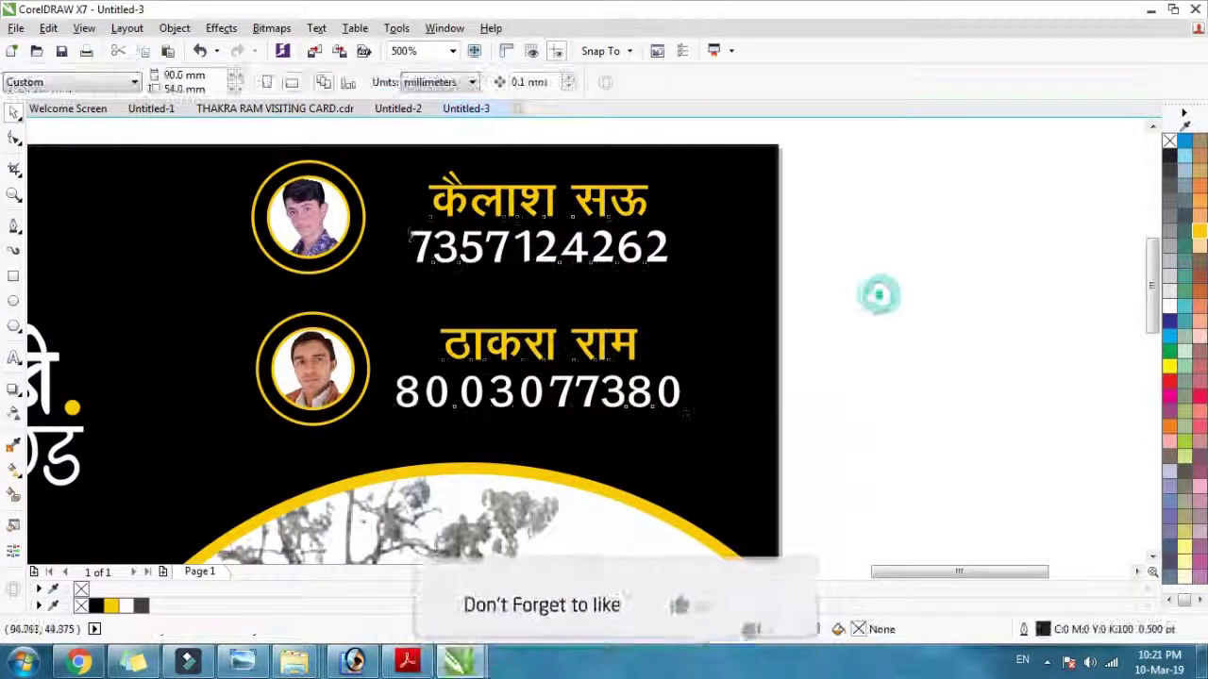
pyautogui.click(324, 229)
pyautogui.moveTo(857, 140); pyautogui.dragTo(157, 302)
pyautogui.press('Down')
pyautogui.press('Down')
pyautogui.press('Down')
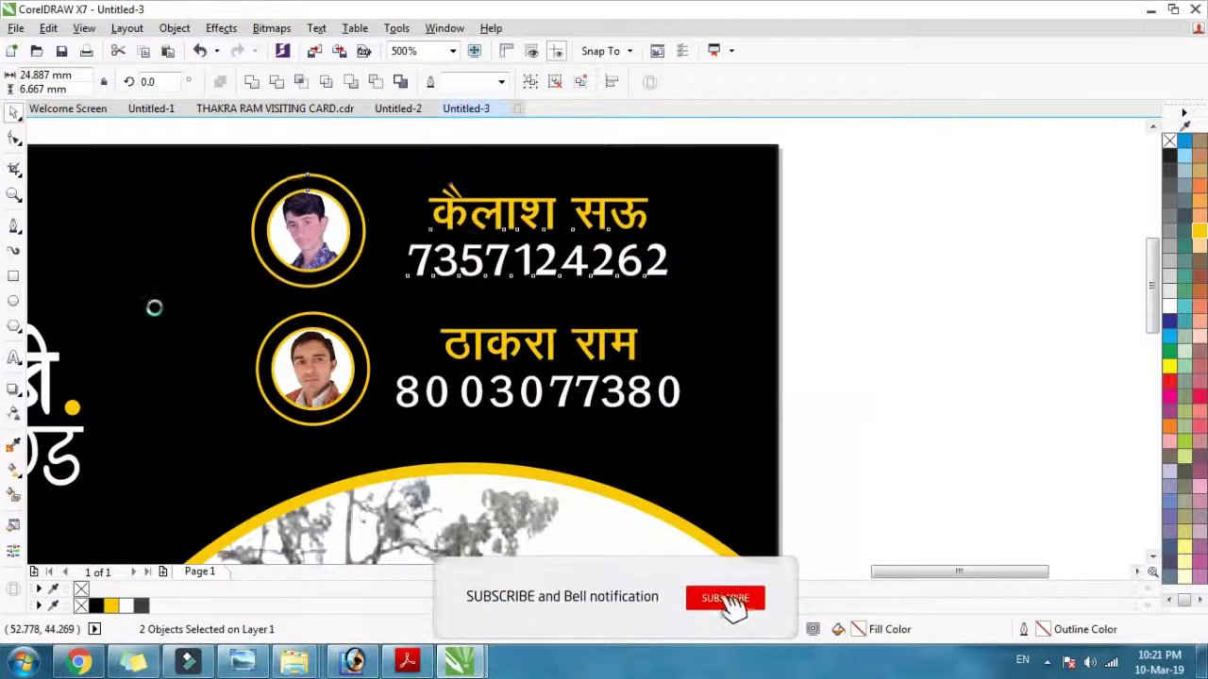
# Move both contact rows with their portraits down together, closer to the circular truck photo
pyautogui.moveTo(863, 141); pyautogui.dragTo(183, 494)
pyautogui.press('Down')
pyautogui.press('Down')
pyautogui.press('Down')
pyautogui.press('Down')
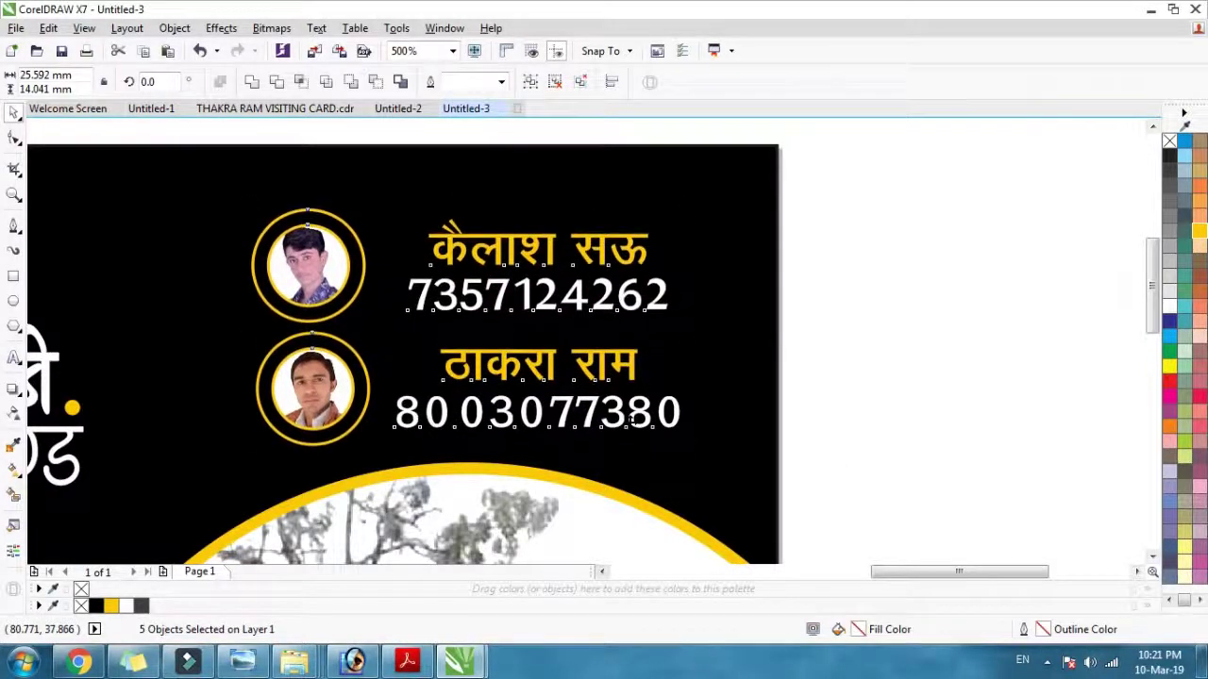
# Enlarge both contact rows proportionally toward the card's upper right corner and nudge them up and left
pyautogui.moveTo(685, 211); pyautogui.dragTo(747, 175)
pyautogui.press('Up')
pyautogui.press('Left')
pyautogui.click(906, 269)
pyautogui.press('F4')
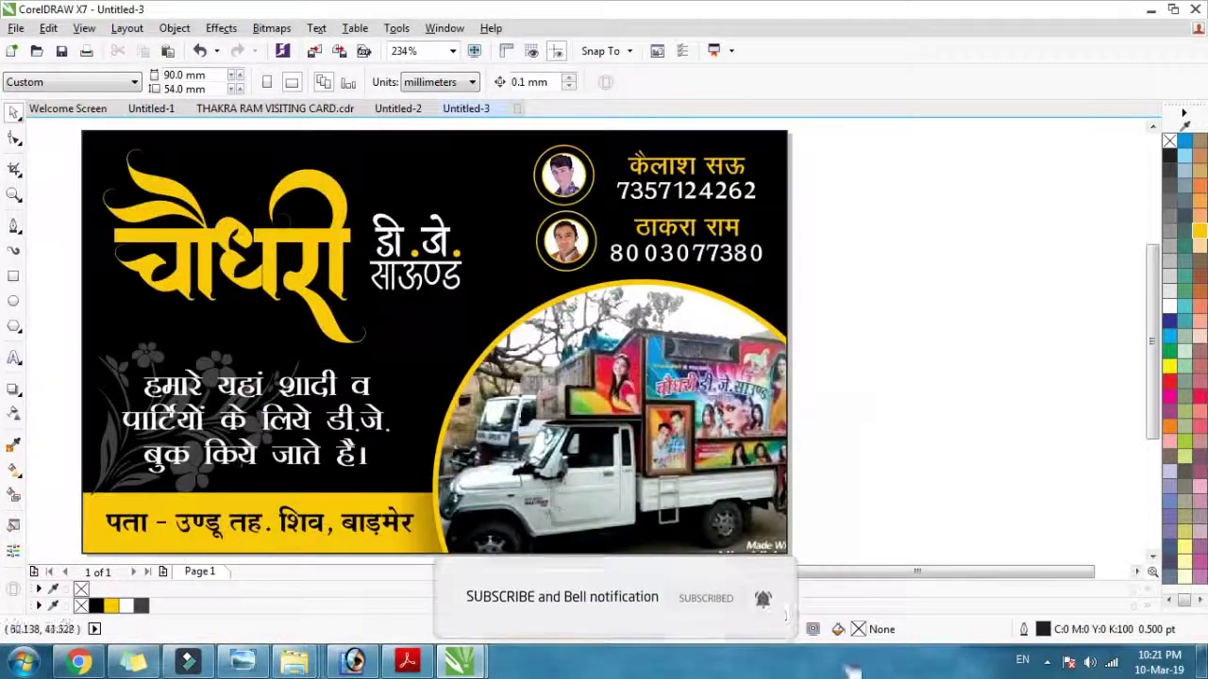
# Enlarge the yellow main title and the डी.जे. साऊण्ड text together to about 49.3 by 26.6 mm, then nudge them up and right
pyautogui.moveTo(149, 174); pyautogui.dragTo(492, 370)
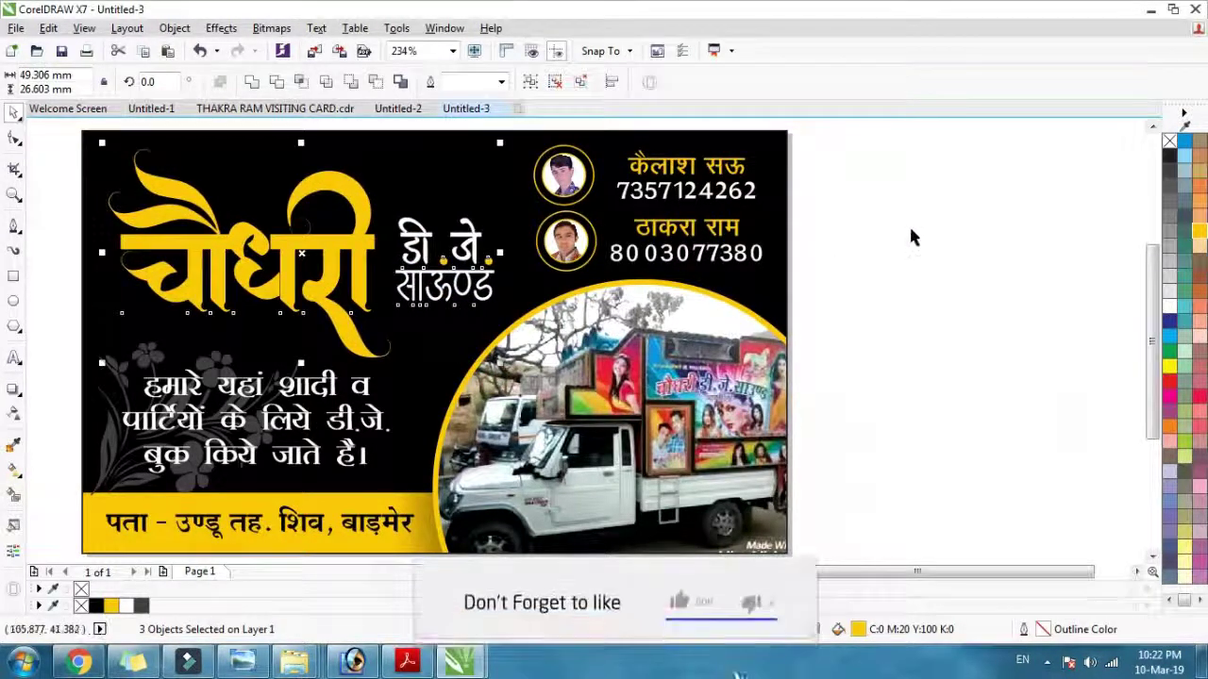
pyautogui.press('Up')
pyautogui.press('Right')
pyautogui.press('Right')
pyautogui.click(902, 250)
# Apply a diagonal linear gradient fill to the main title, from yellow at its upper left to red at its lower right
pyautogui.click(345, 334)
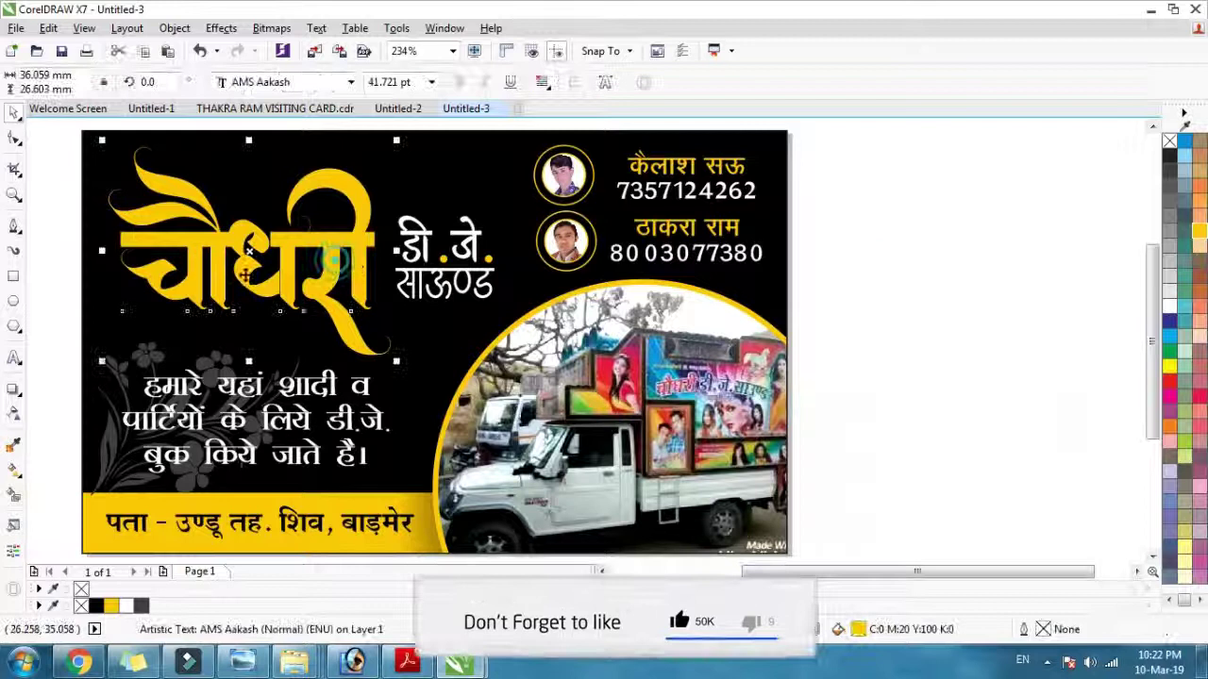
pyautogui.press('g')
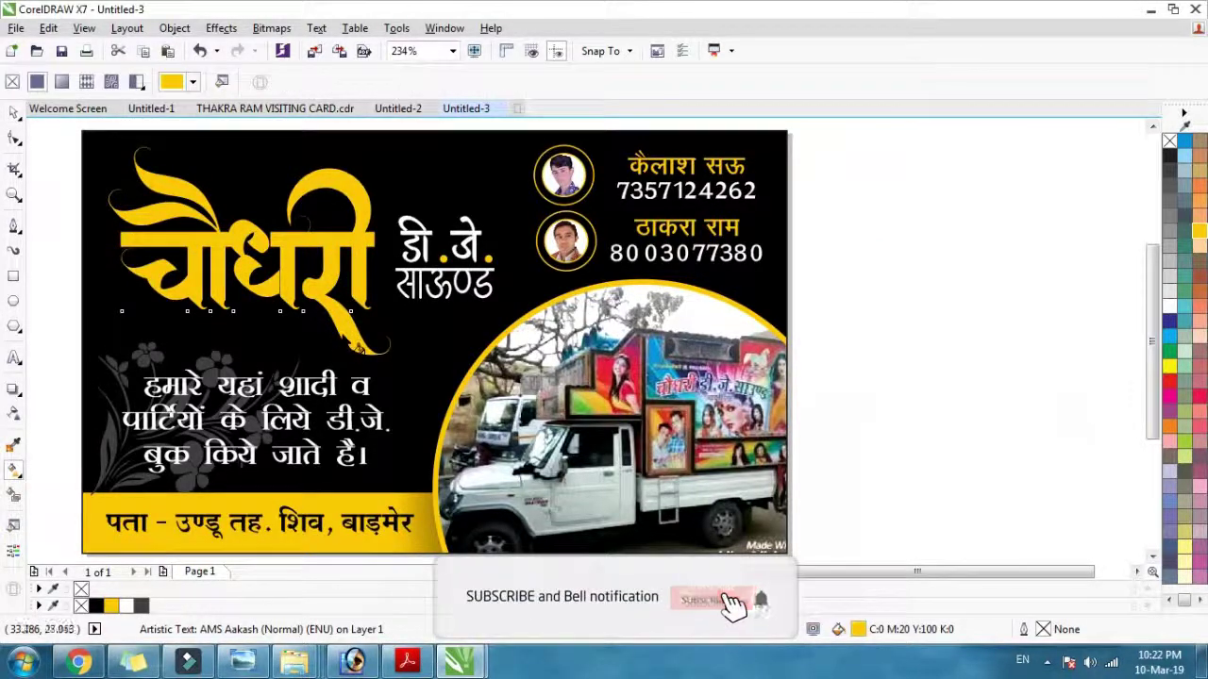
pyautogui.moveTo(141, 173); pyautogui.dragTo(337, 311)
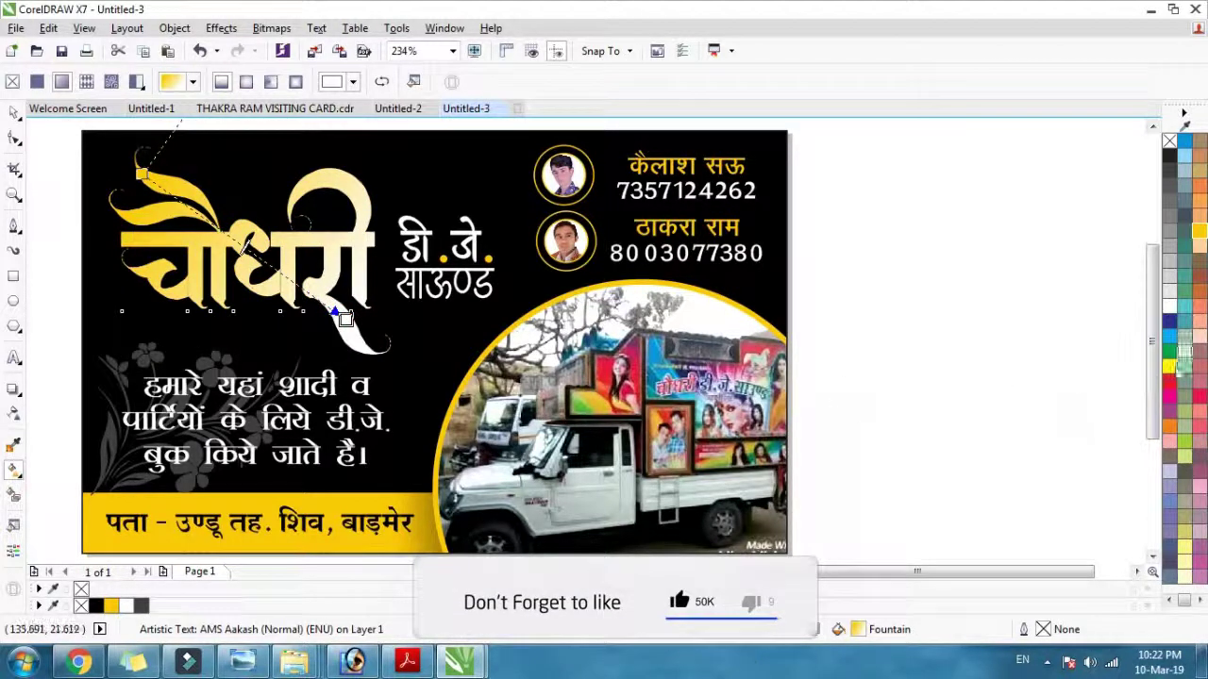
pyautogui.click(1168, 382)
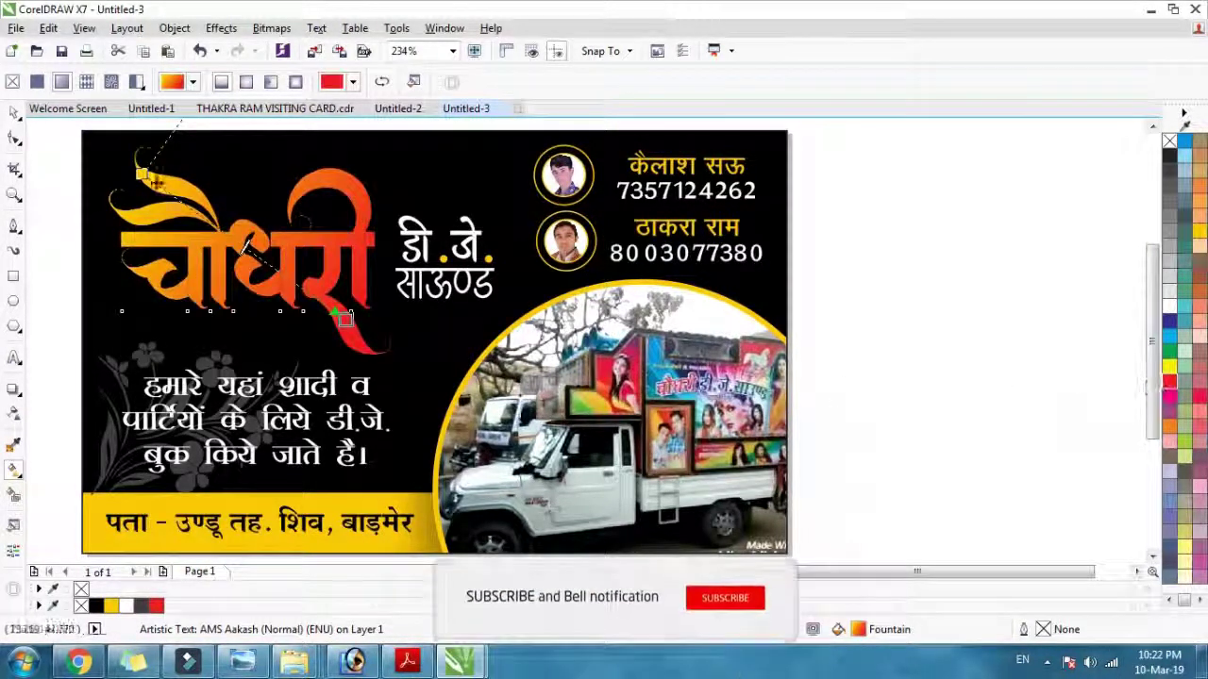
pyautogui.click(15, 113)
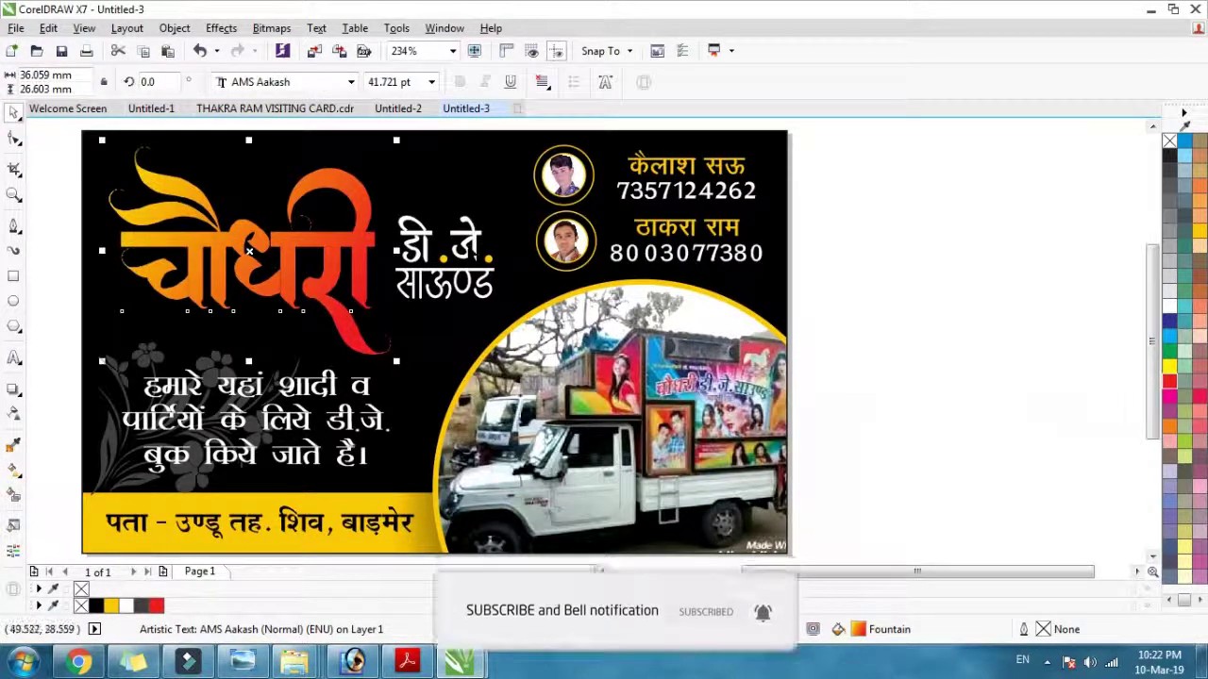
# Fill the डी.जे. text with yellow and enlarge it together with साऊण्ड to about 15.5 by 13.0 mm
pyautogui.click(468, 228)
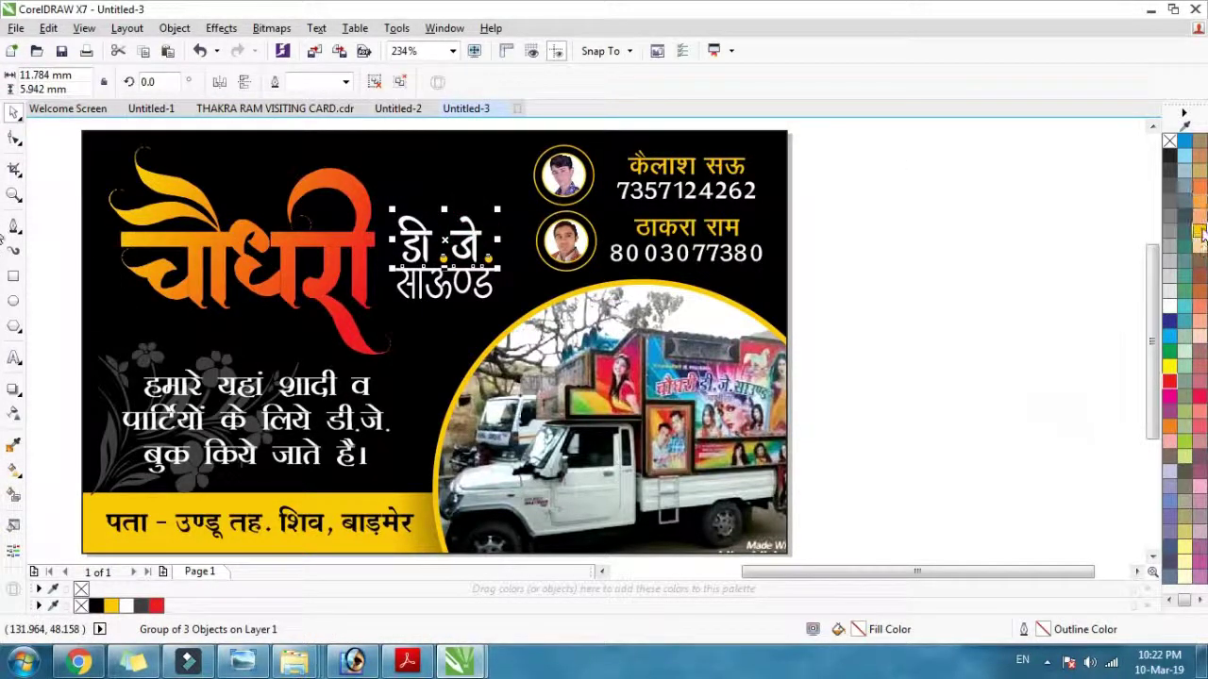
pyautogui.click(854, 219)
pyautogui.keyDown('ctrl'); pyautogui.click(444, 284); pyautogui.keyUp('ctrl')
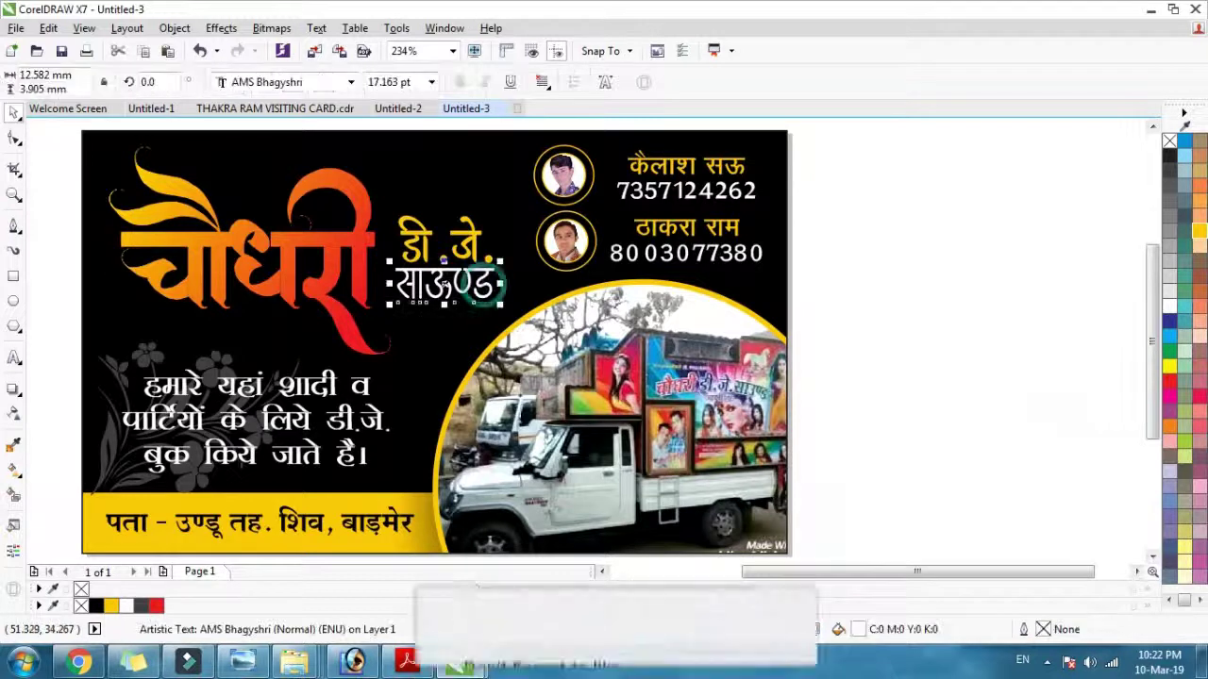
pyautogui.moveTo(371, 123); pyautogui.dragTo(522, 359)
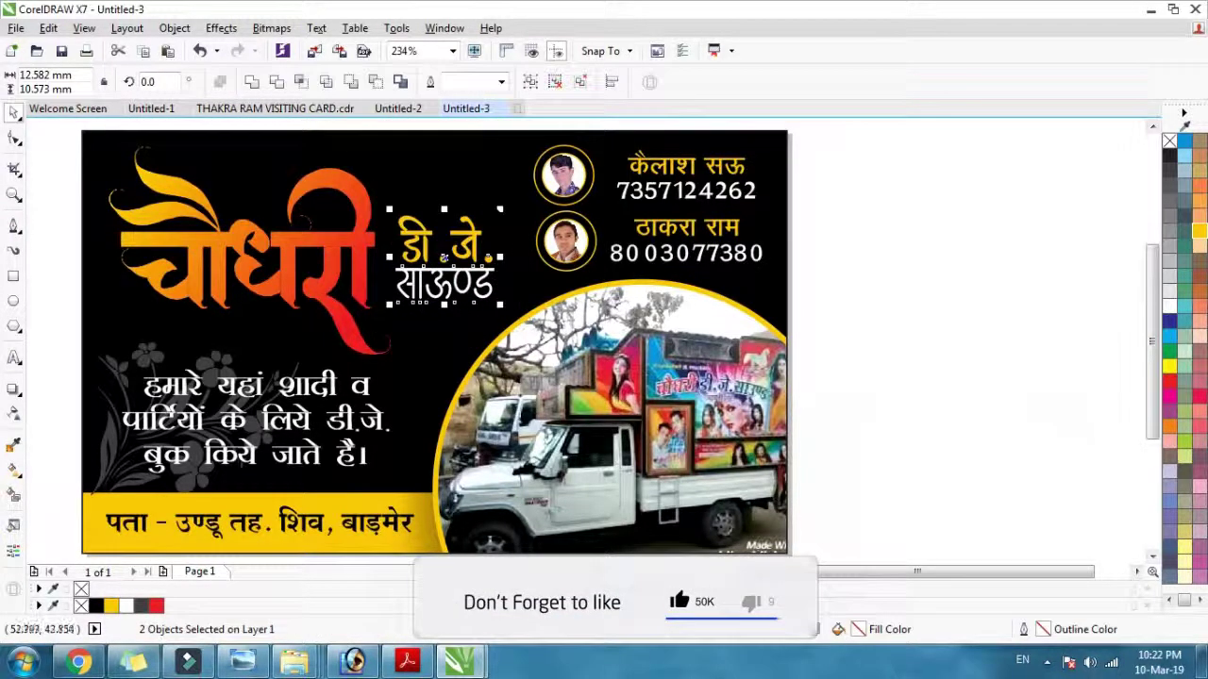
pyautogui.moveTo(498, 214); pyautogui.dragTo(523, 190)
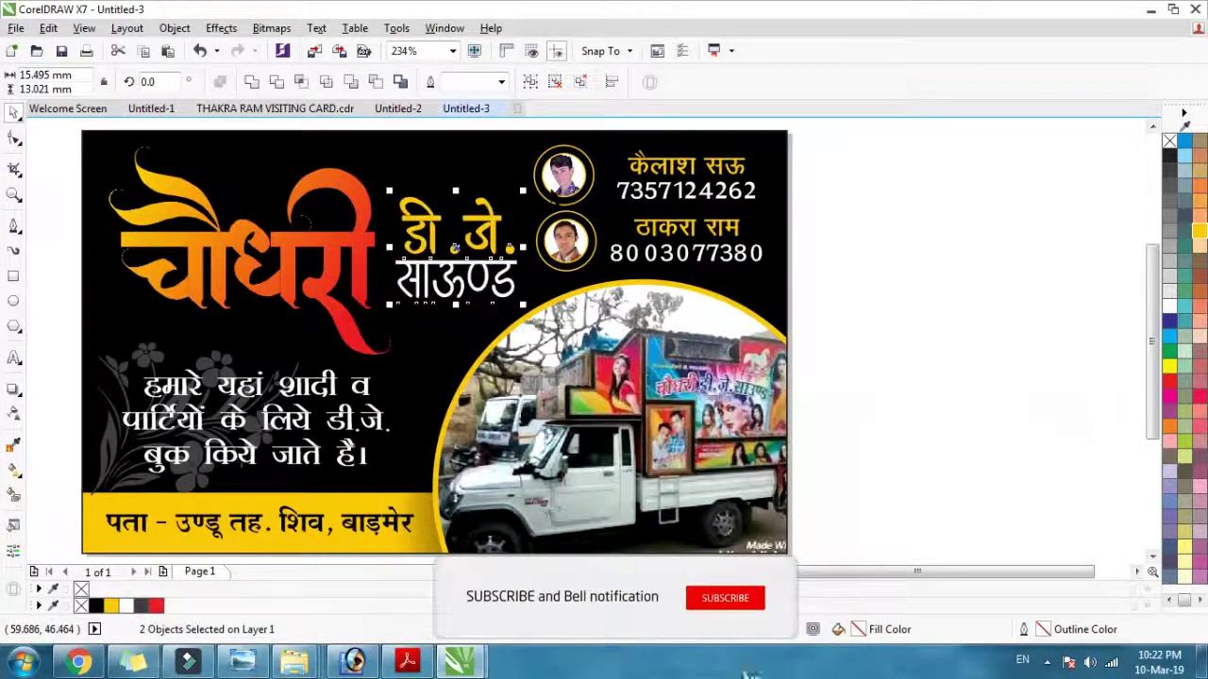
pyautogui.click(970, 285)
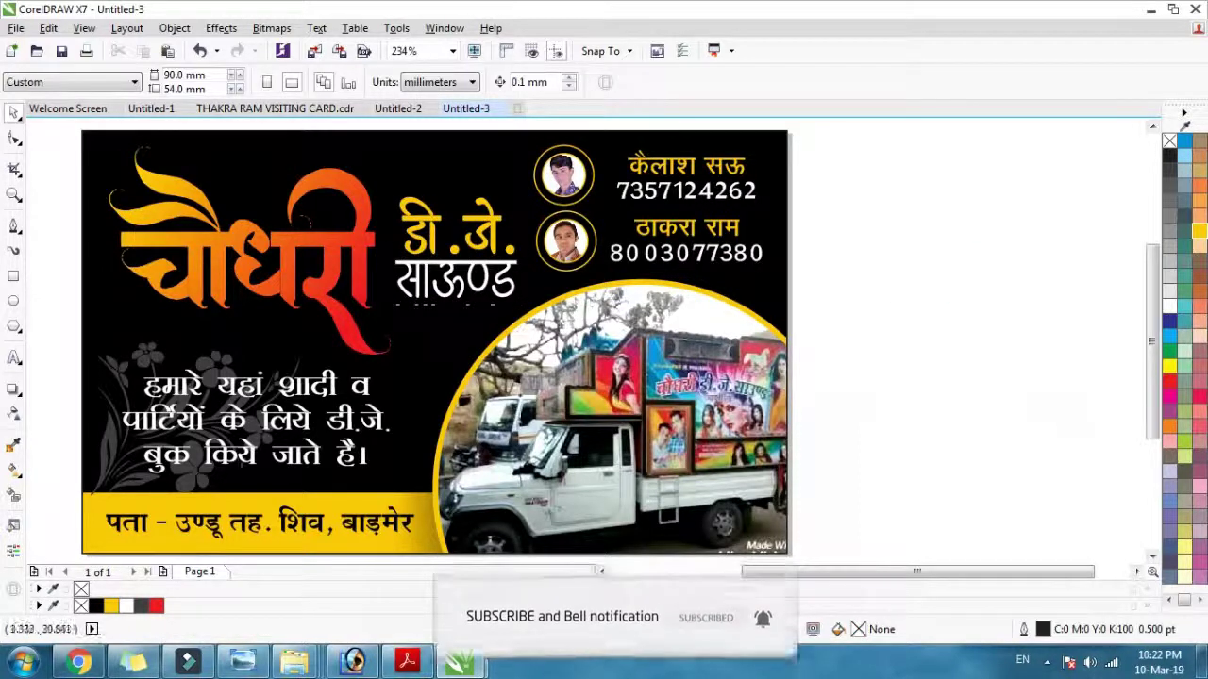
# Draw a thin rectangle about 30.7 by 1.1 mm from the card's left edge below the main title, filled white without outline
pyautogui.click(15, 276)
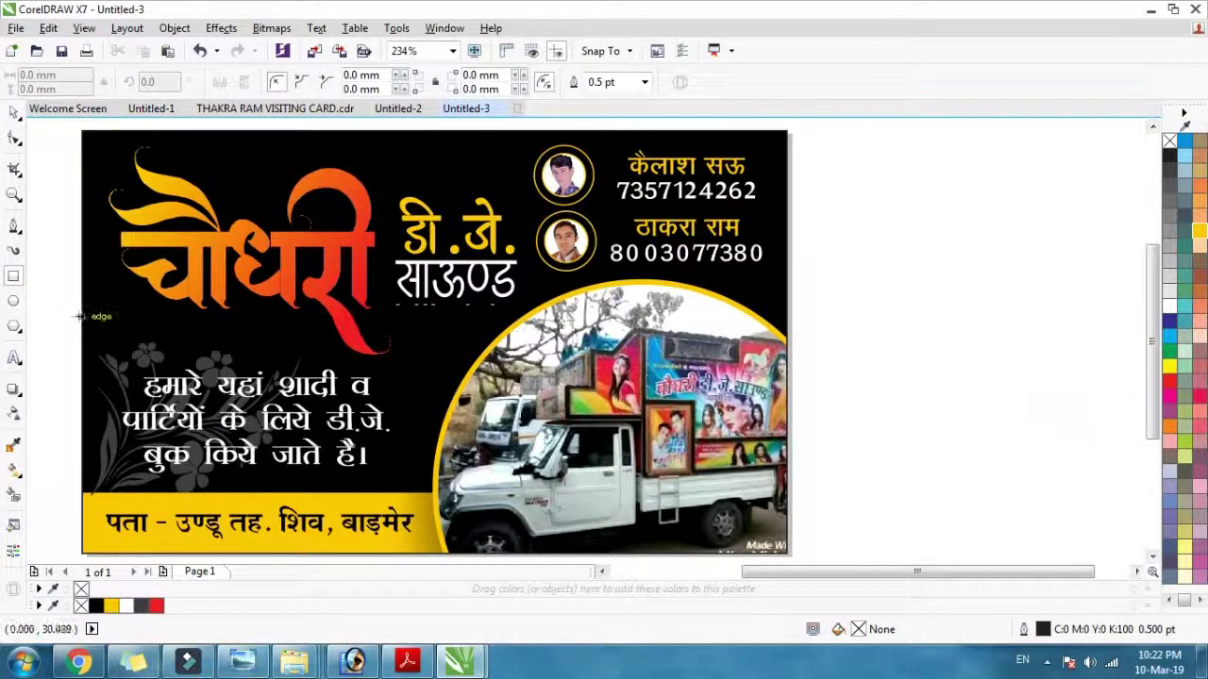
pyautogui.moveTo(81, 312); pyautogui.dragTo(321, 318)
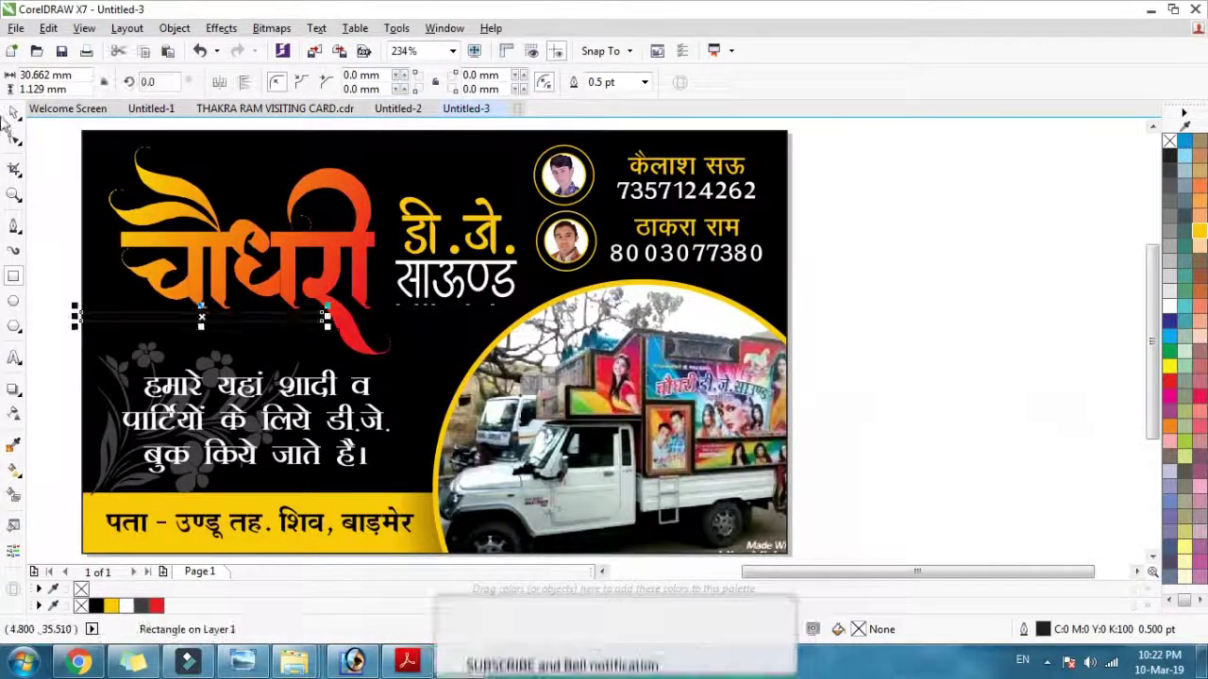
pyautogui.press('Down')
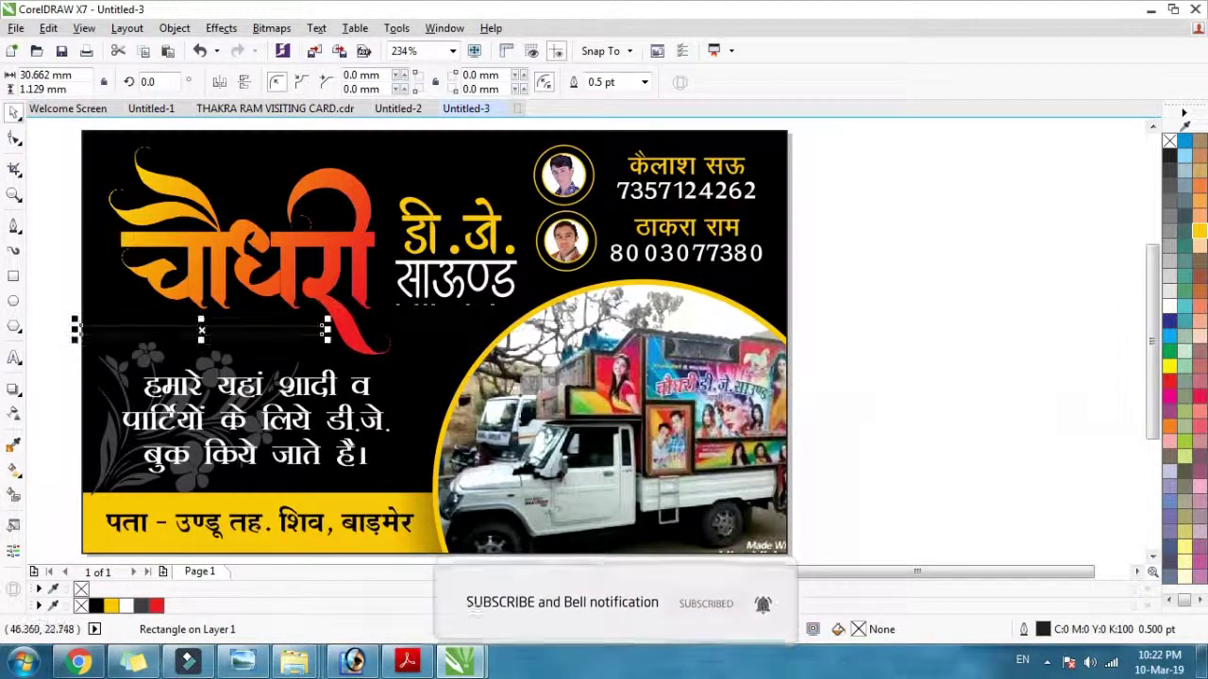
pyautogui.click(1170, 305)
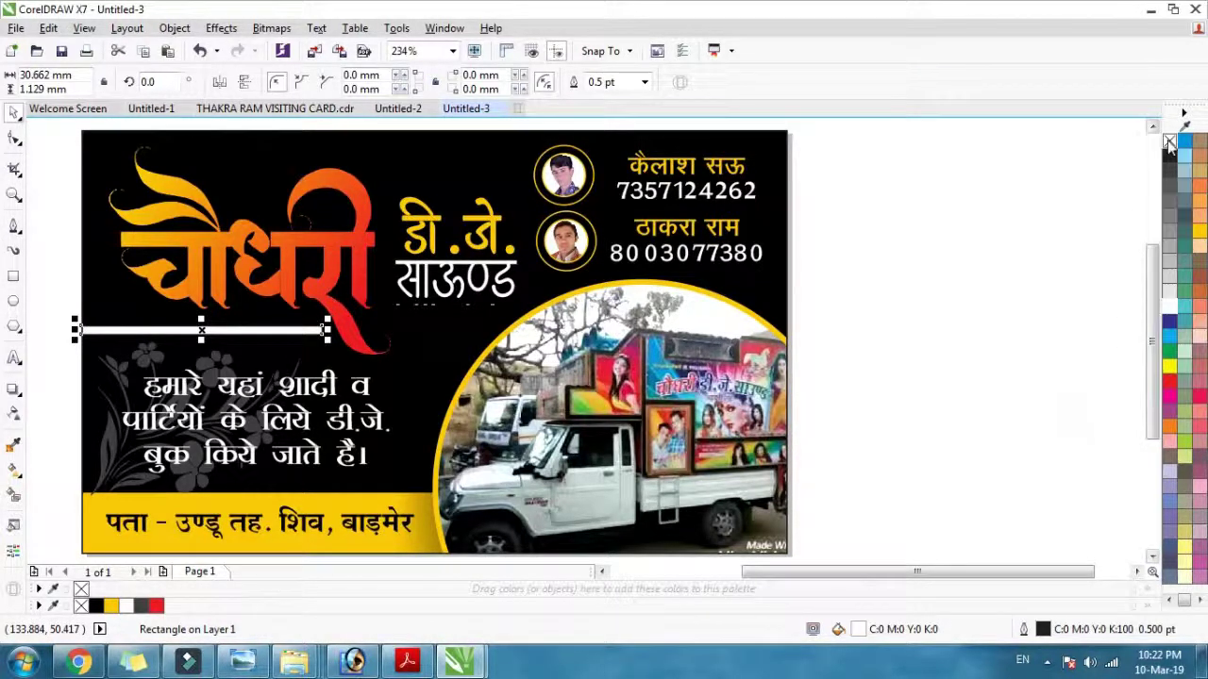
# Round the white bar's two right corners fully, to a radius of about 0.565 mm
pyautogui.scroll(4, 324, 330)
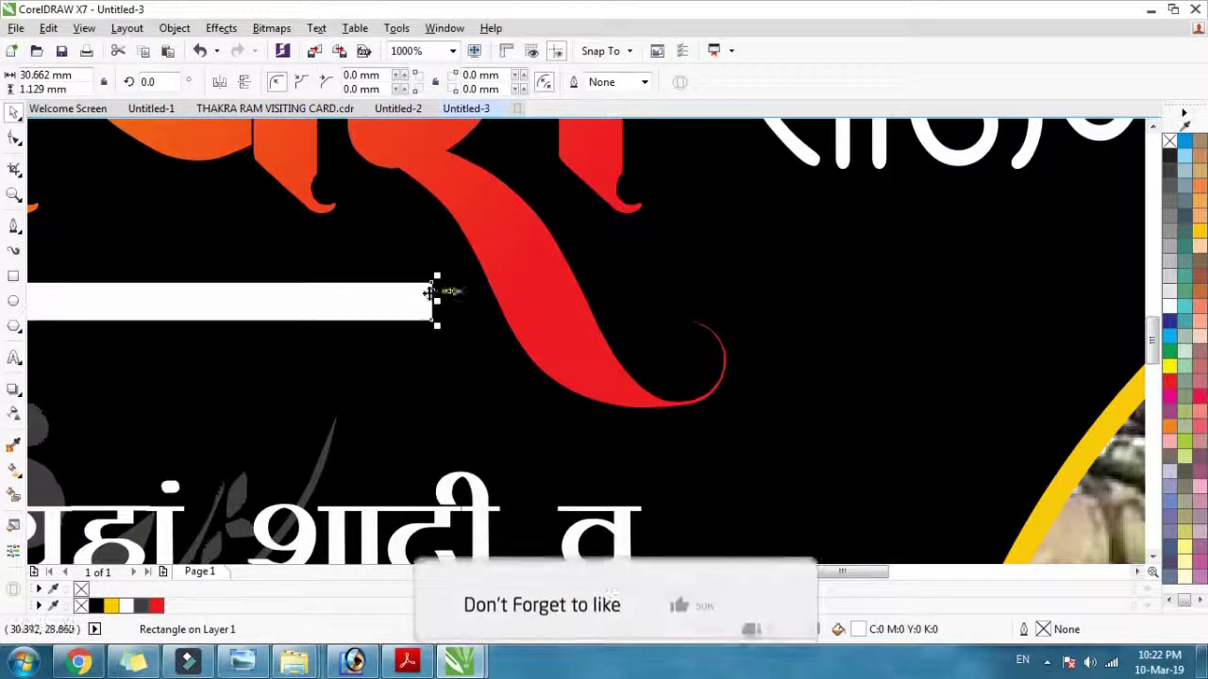
pyautogui.scroll(2, 424, 298)
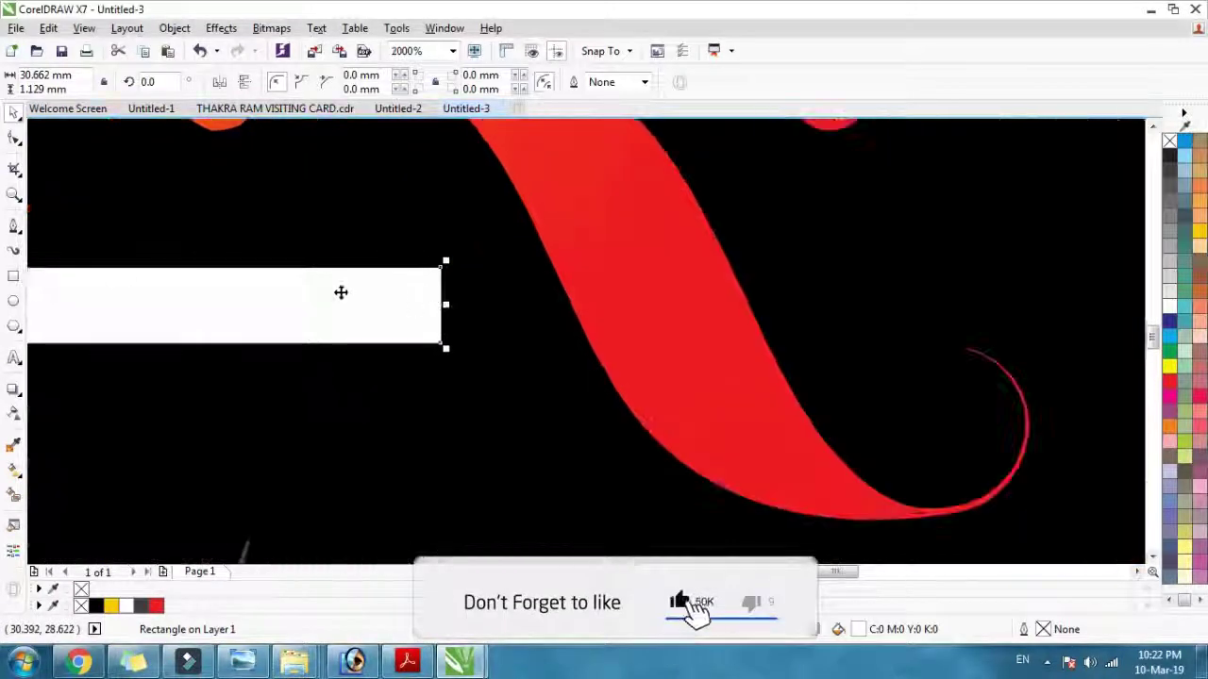
pyautogui.click(14, 137)
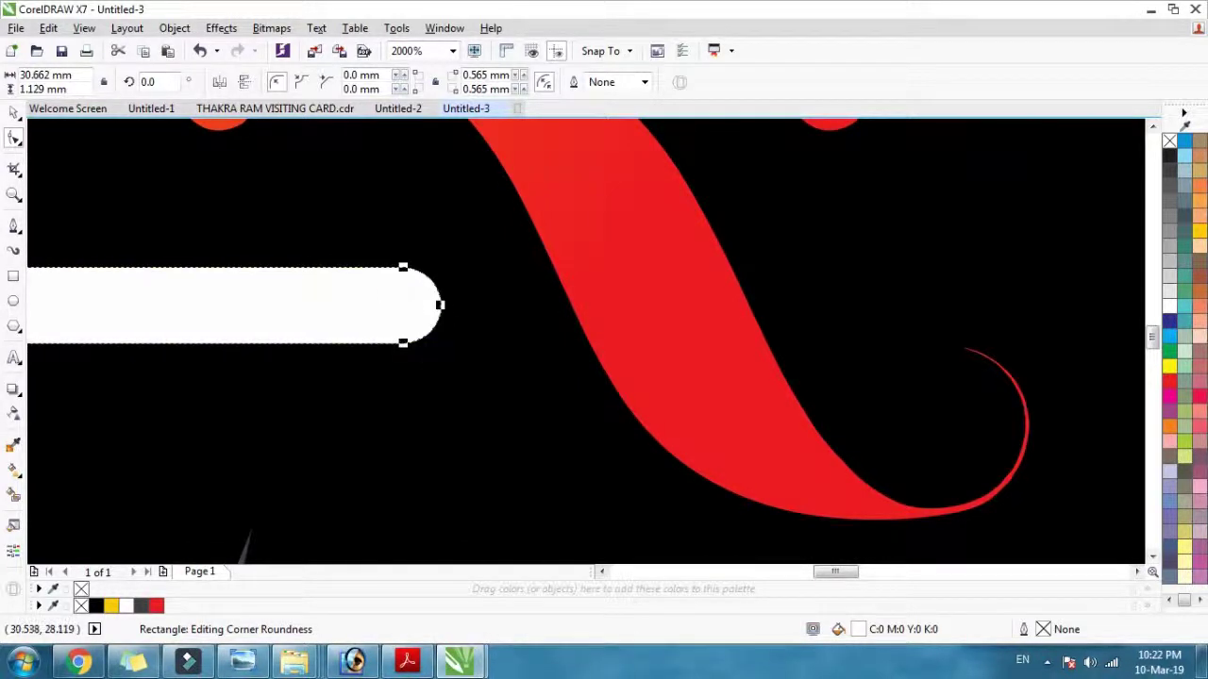
pyautogui.click(13, 113)
# Reduce the white bar's height to about 0.43 mm and move it up closer to the main title
pyautogui.scroll(-3, 492, 341)
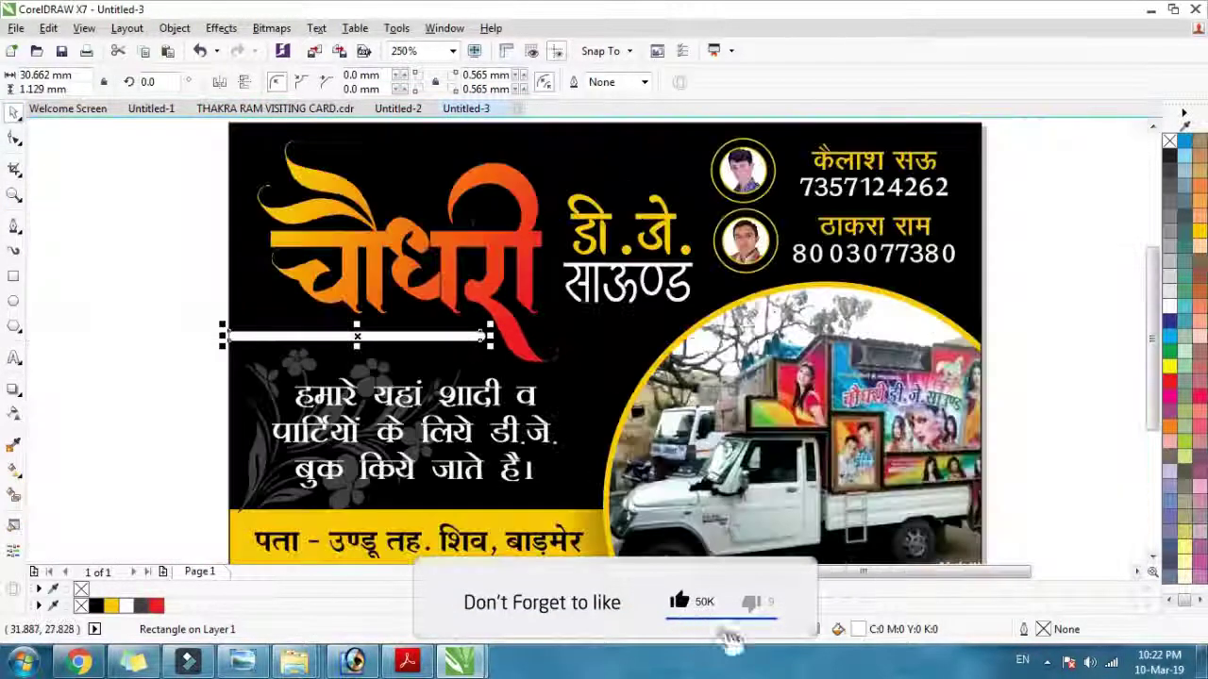
pyautogui.scroll(5, 307, 335)
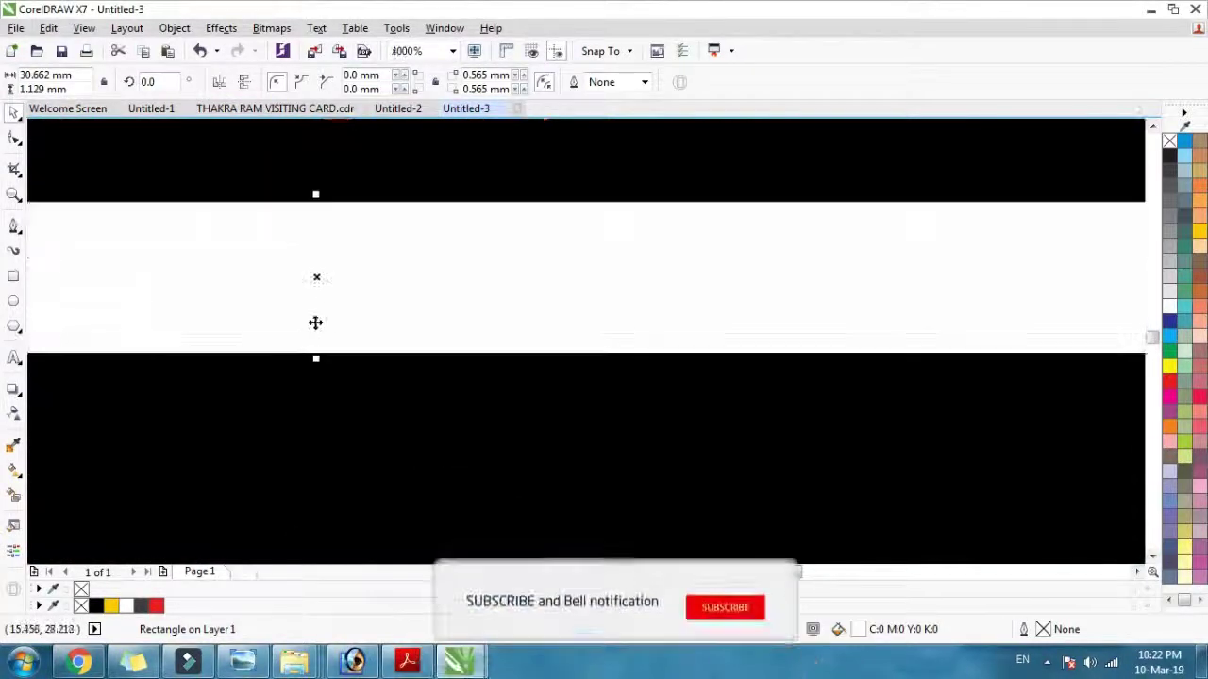
pyautogui.moveTo(316, 355); pyautogui.dragTo(315, 309)
pyautogui.scroll(-3, 302, 306)
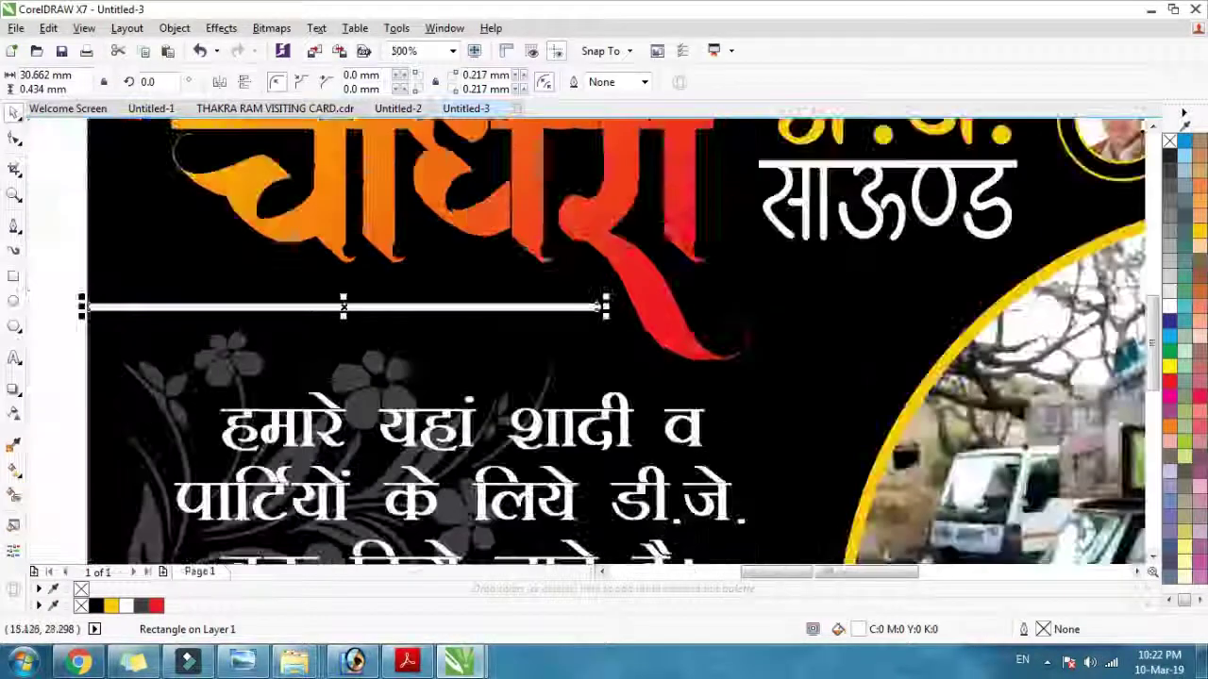
pyautogui.moveTo(602, 307); pyautogui.dragTo(604, 284)
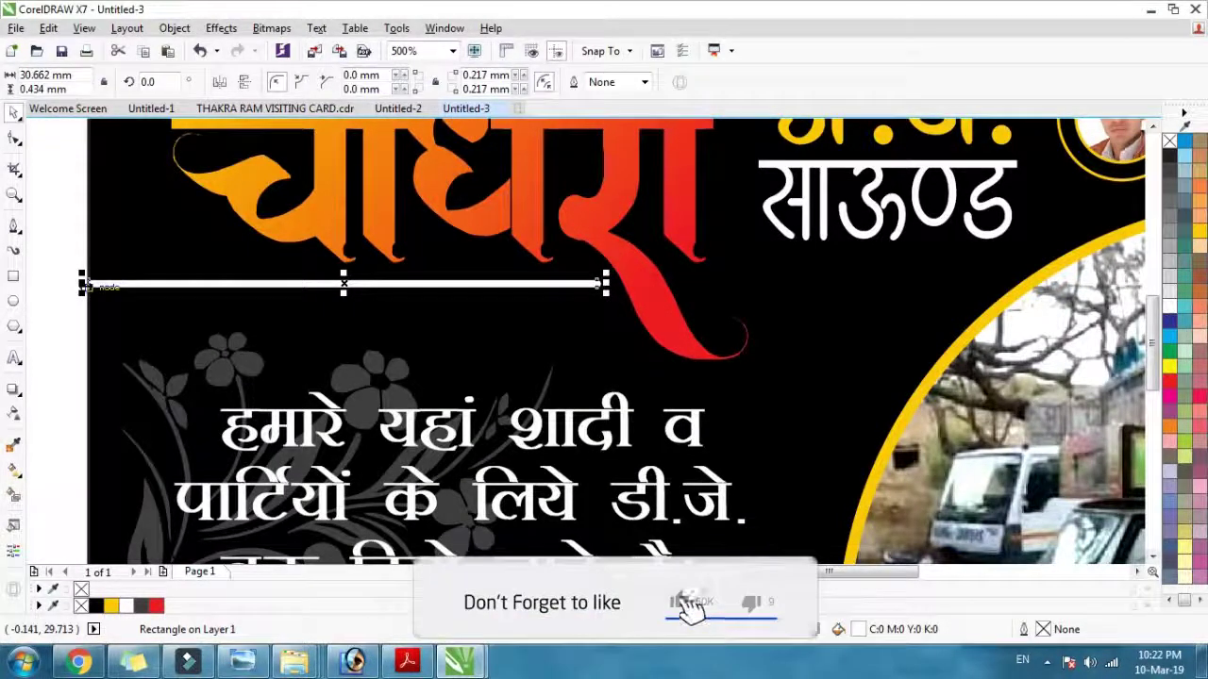
# Extend the white bar past the card's left edge to about 32.4 mm long and PowerClip it inside the black card background
pyautogui.click(57, 288)
pyautogui.rightClick(135, 283)
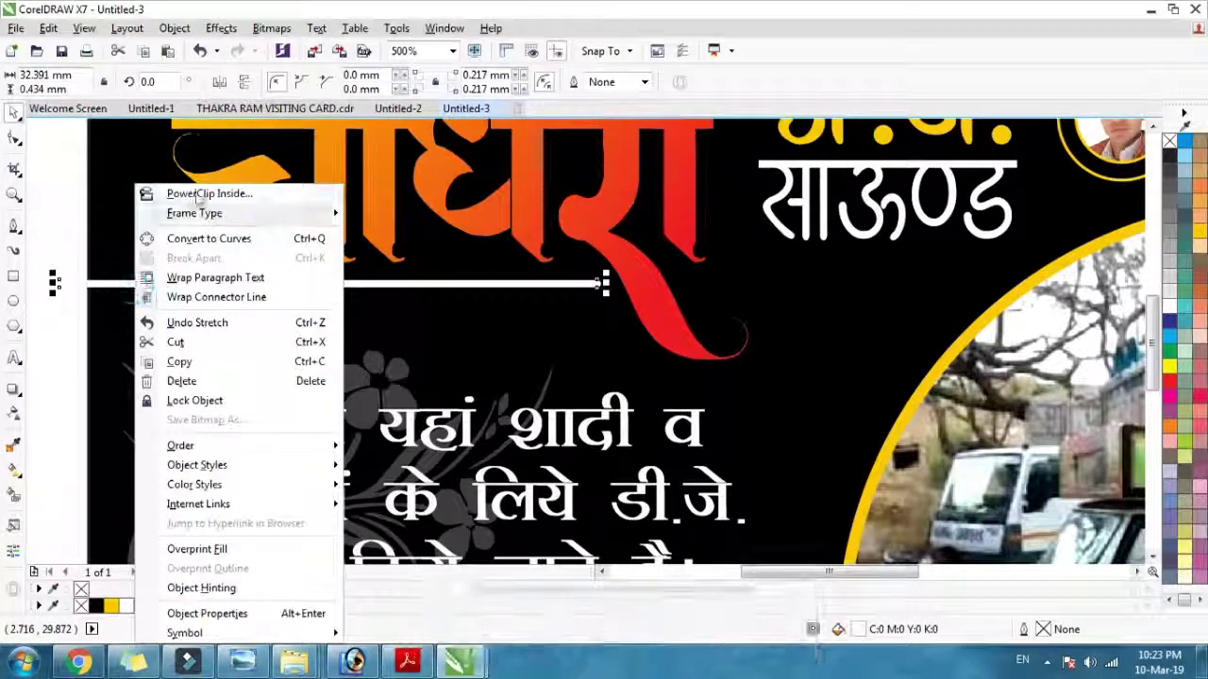
pyautogui.click(207, 193)
pyautogui.click(158, 244)
pyautogui.scroll(-2, 195, 368)
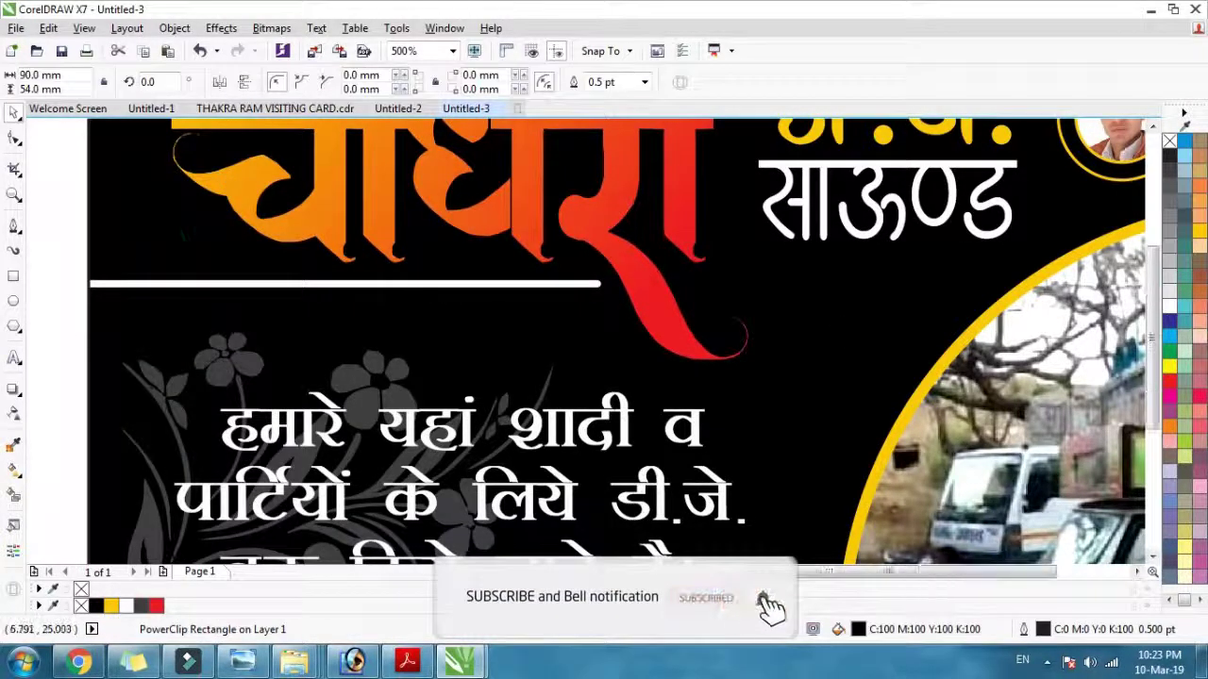
# Show the whole card in Wireframe view and delete the stray circle lying outside the page
pyautogui.click(670, 339)
pyautogui.hotkey('shift', 'F4')
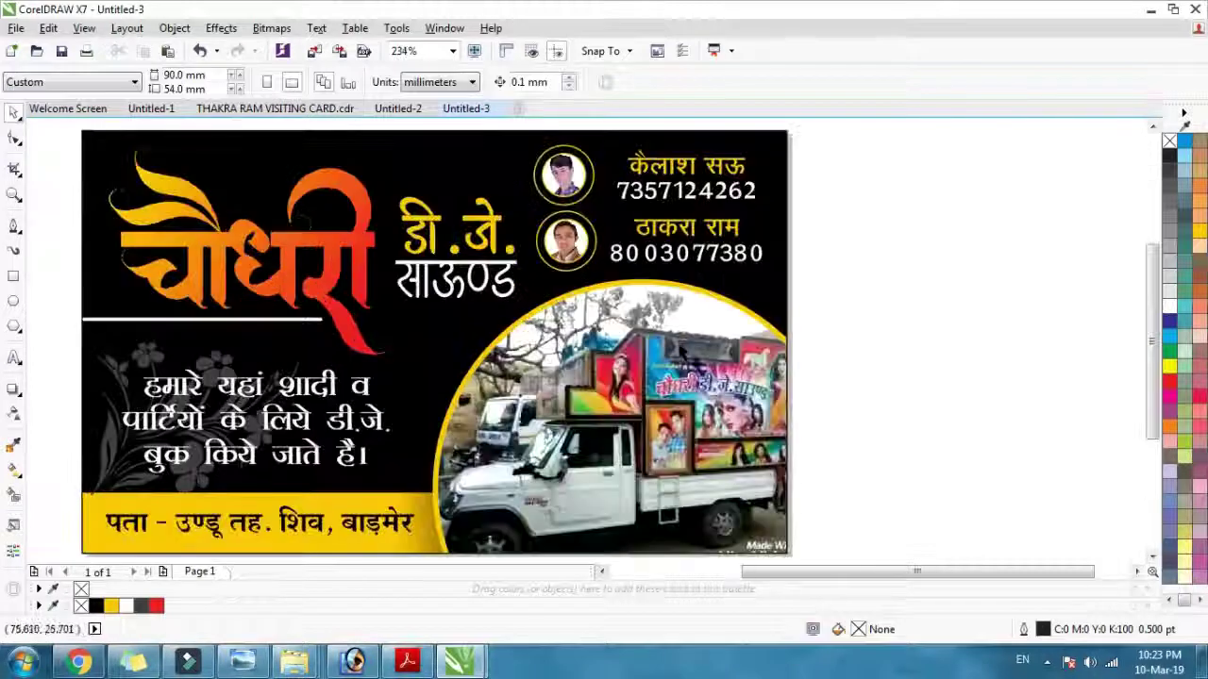
pyautogui.click(84, 27)
pyautogui.click(122, 67)
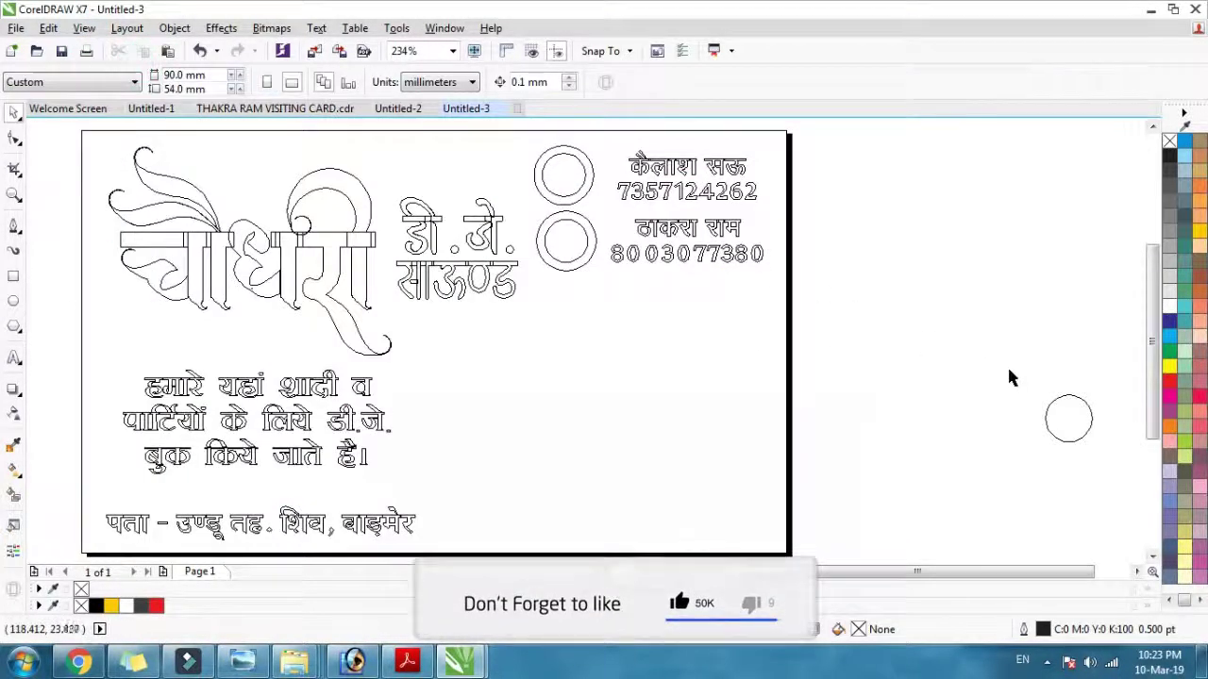
pyautogui.click(1074, 420)
pyautogui.press('Delete')
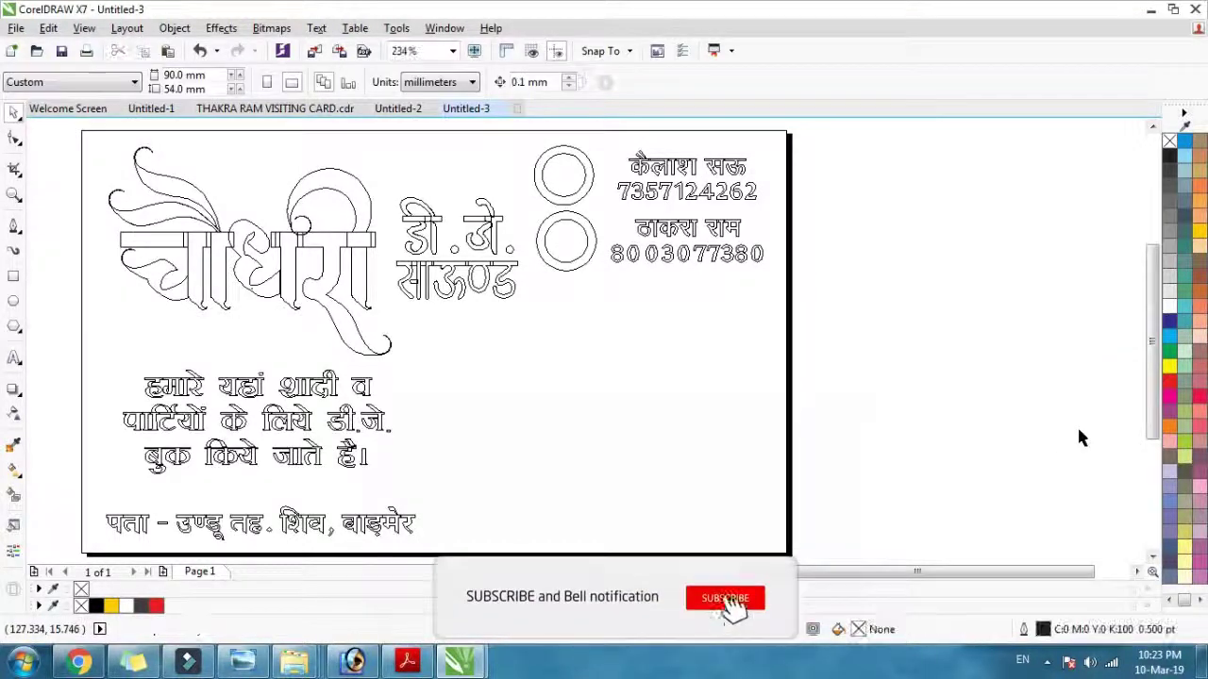
# Return the display to Enhanced view with the full card in sight
pyautogui.click(84, 27)
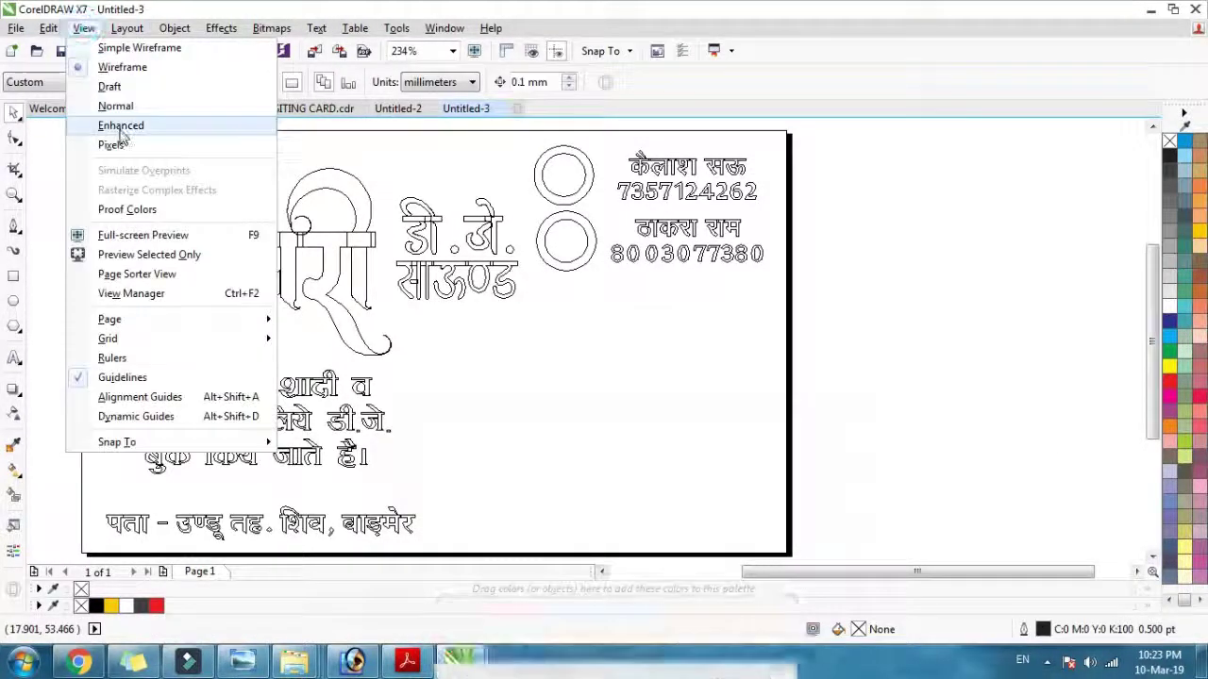
pyautogui.click(118, 127)
pyautogui.hscroll(-3, 787, 349)
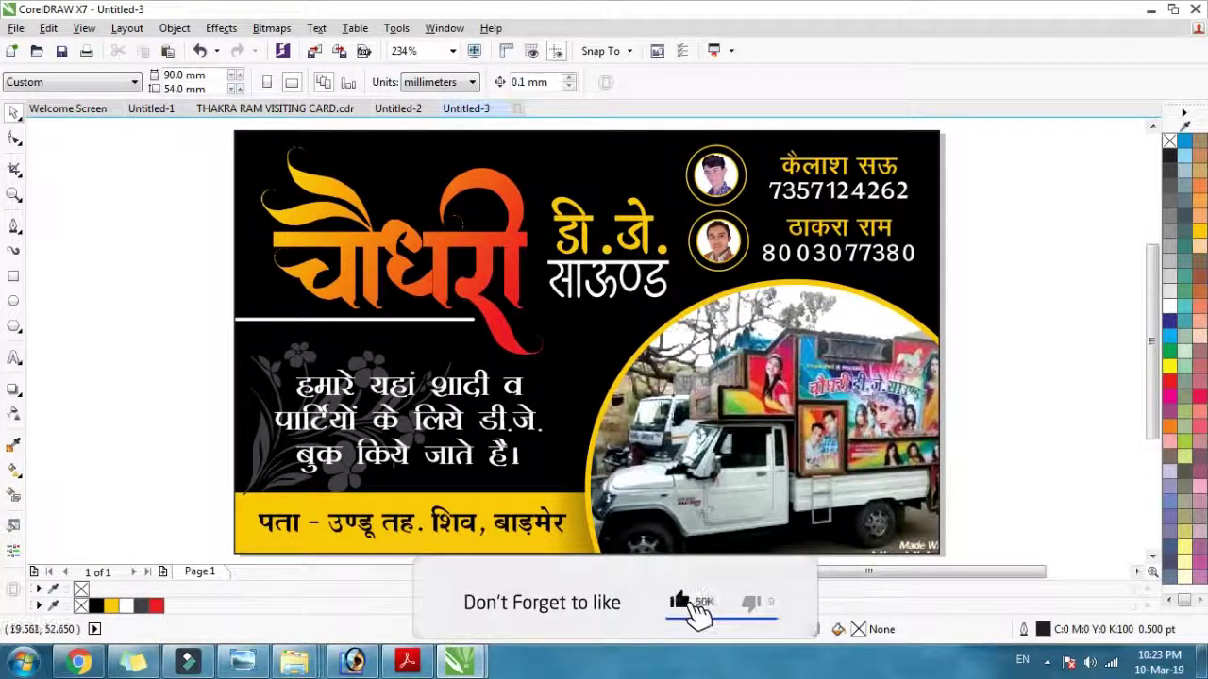
# Compare with the reference visiting card document and recolor the word "साऊण्ड" red in Untitled-3
pyautogui.click(324, 108)
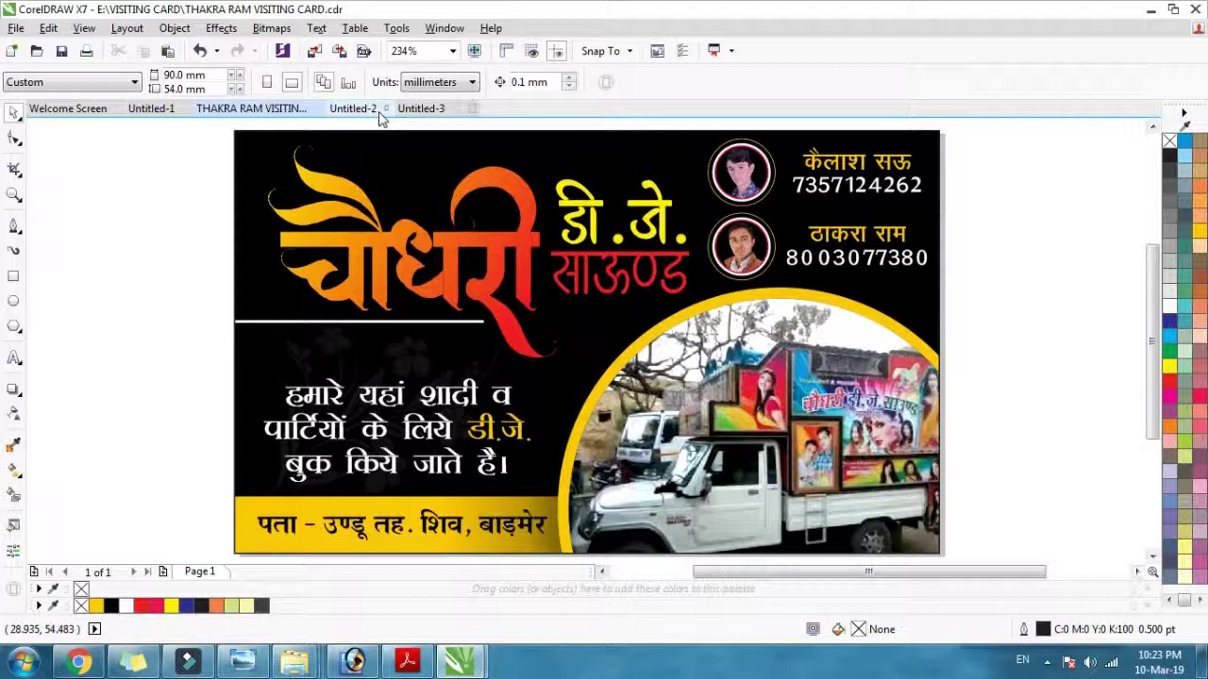
pyautogui.click(431, 110)
pyautogui.click(609, 281)
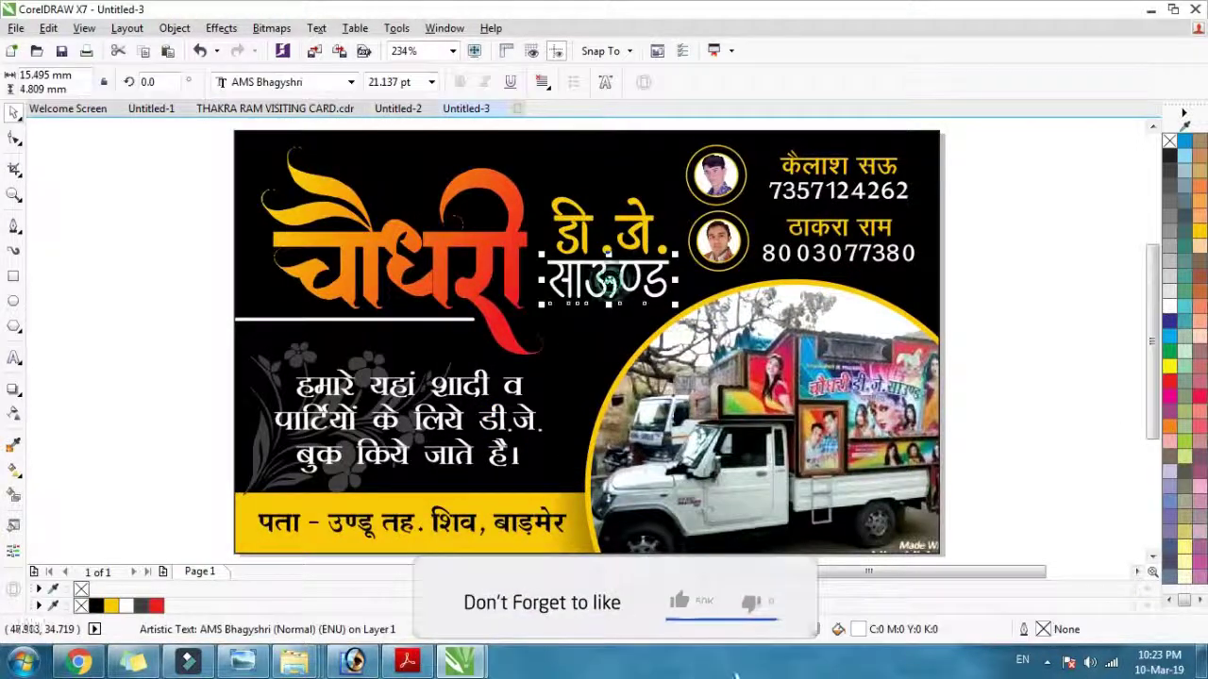
pyautogui.click(1027, 300)
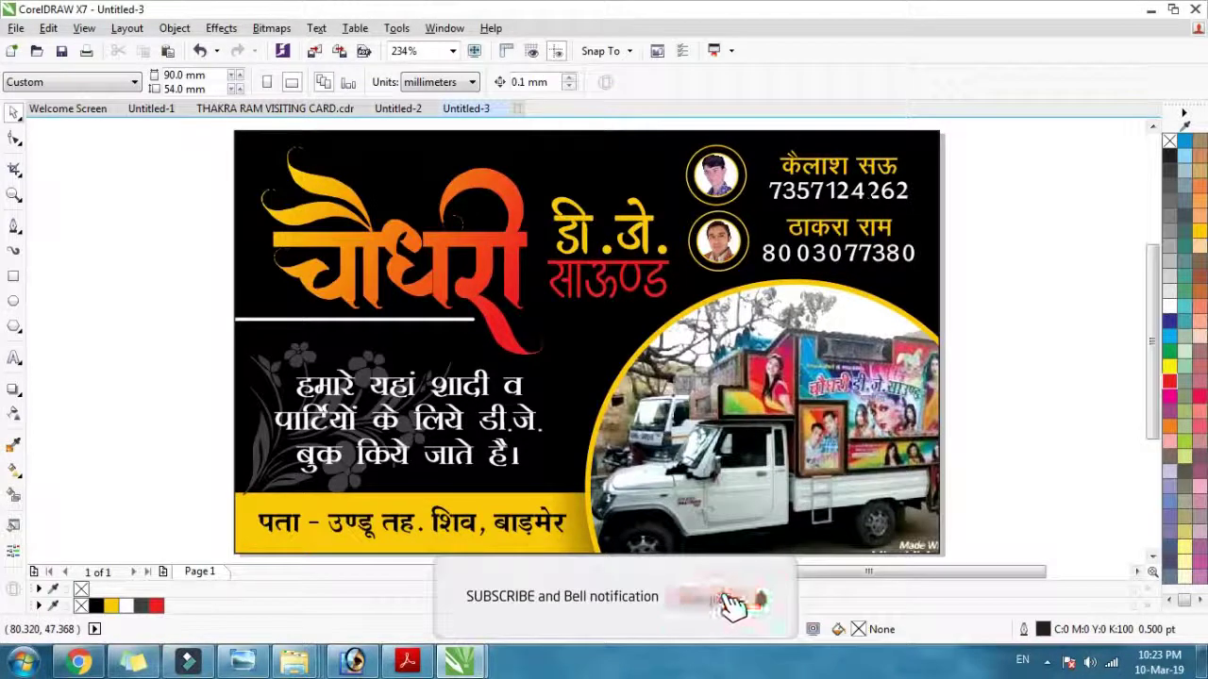